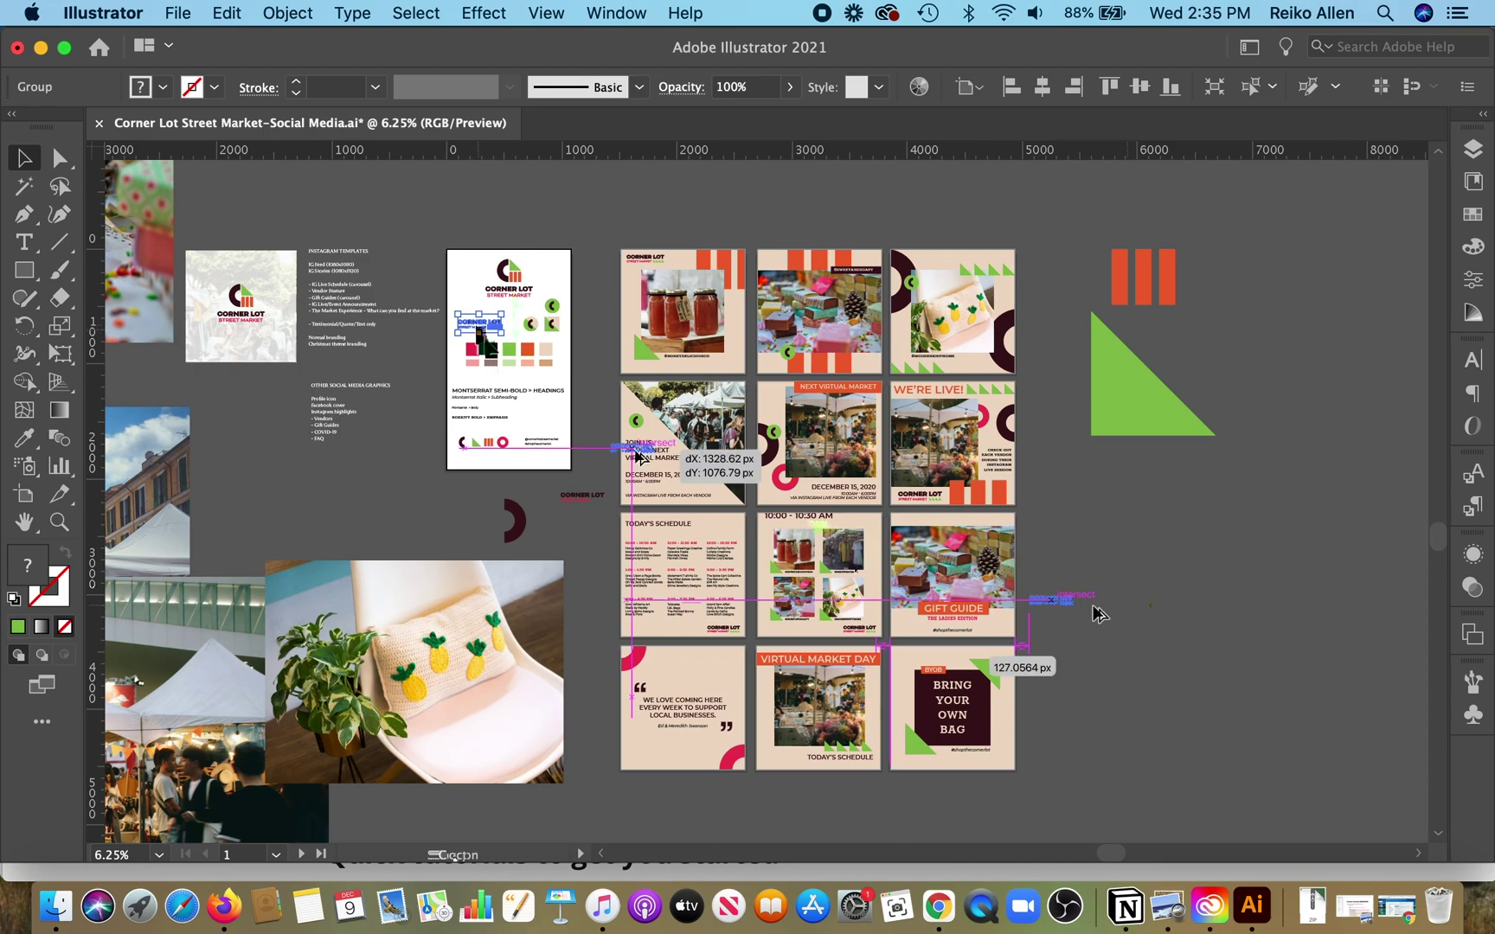
Settle the CORNER LOT logo copy and place a copy of the green triangle row beneath it
{"action": "left_click_drag", "start_coordinate": [1357, 528], "coordinate": [1220, 497]}
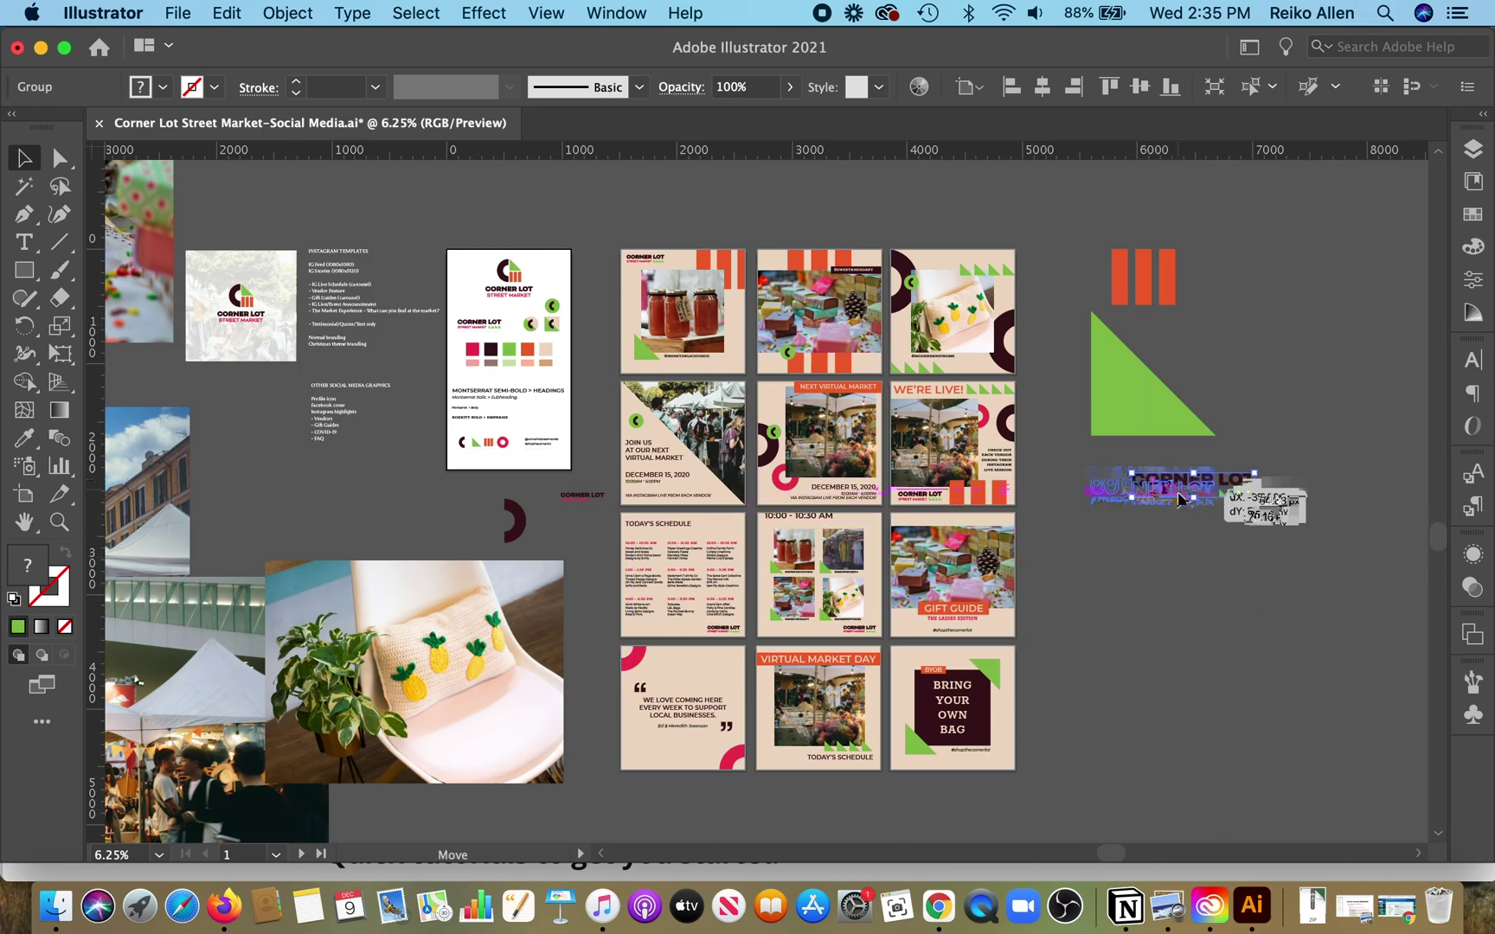
{"action": "double_click", "coordinate": [986, 268]}
{"action": "key", "text": "Escape"}
{"action": "key", "text": "ctrl+c"}
{"action": "key", "text": "ctrl+v"}
{"action": "left_click_drag", "start_coordinate": [882, 524], "coordinate": [1101, 585]}
{"action": "left_click", "coordinate": [1174, 650]}
Copy the dark semicircle from the top-right artboard and place it below the CORNER LOT copy
{"action": "double_click", "coordinate": [901, 277]}
{"action": "key", "text": "Escape"}
{"action": "key", "text": "ctrl+c"}
{"action": "key", "text": "ctrl+v"}
{"action": "left_click_drag", "start_coordinate": [766, 493], "coordinate": [1159, 658]}
Copy the pink ring below the semicircle and the green C circle beside the shapes
{"action": "left_click", "coordinate": [638, 665]}
{"action": "left_click", "coordinate": [630, 657]}
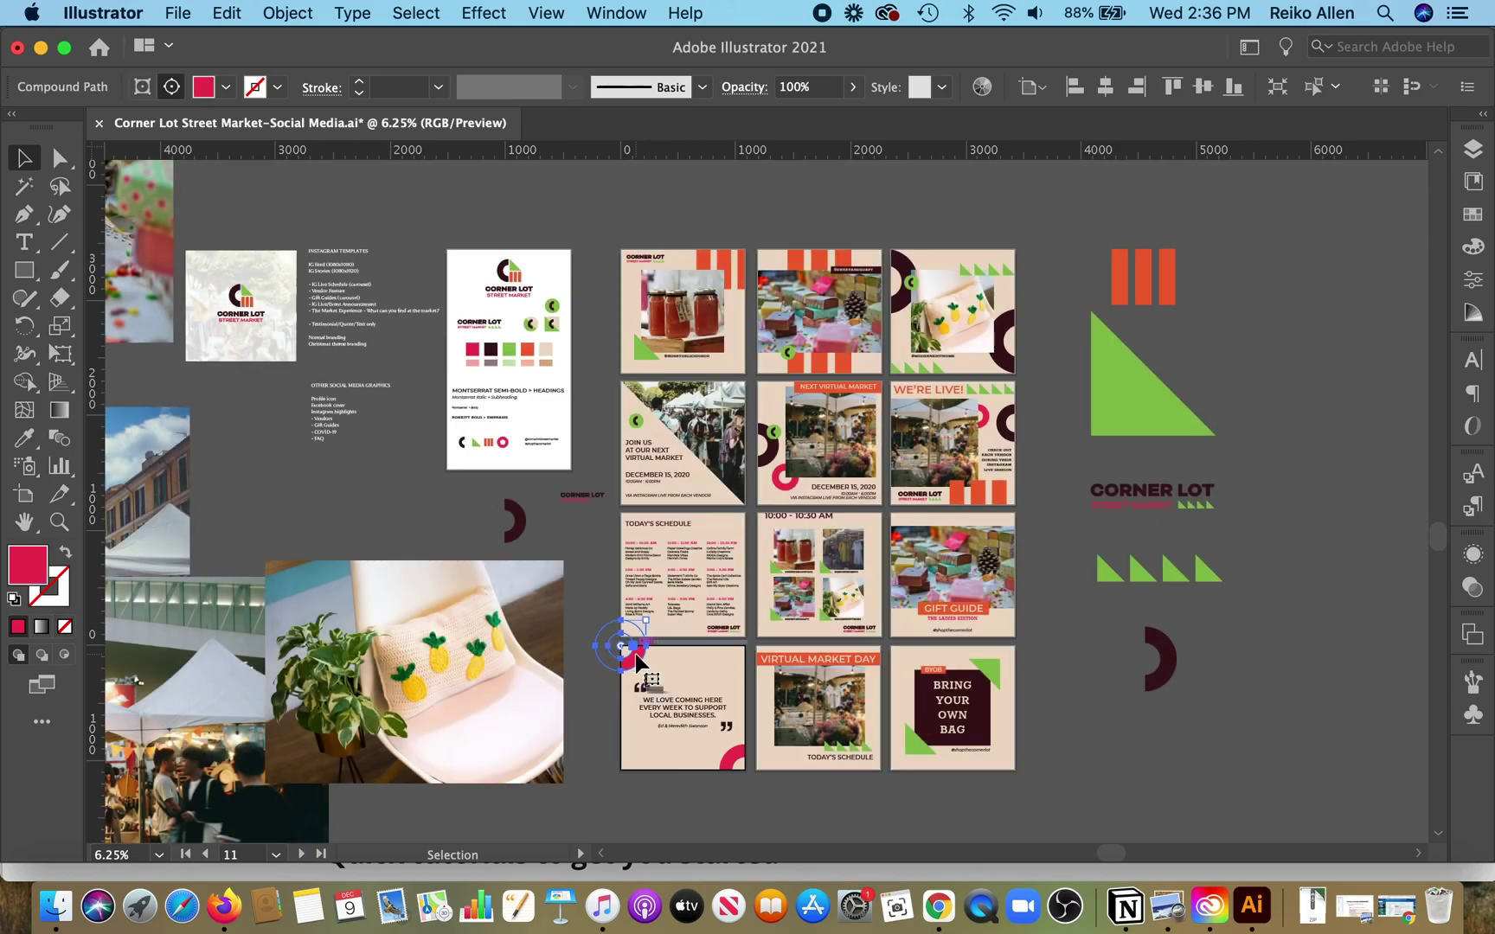
{"action": "key", "text": "ctrl+c"}
{"action": "key", "text": "ctrl+v"}
{"action": "left_click_drag", "start_coordinate": [758, 510], "coordinate": [1151, 760]}
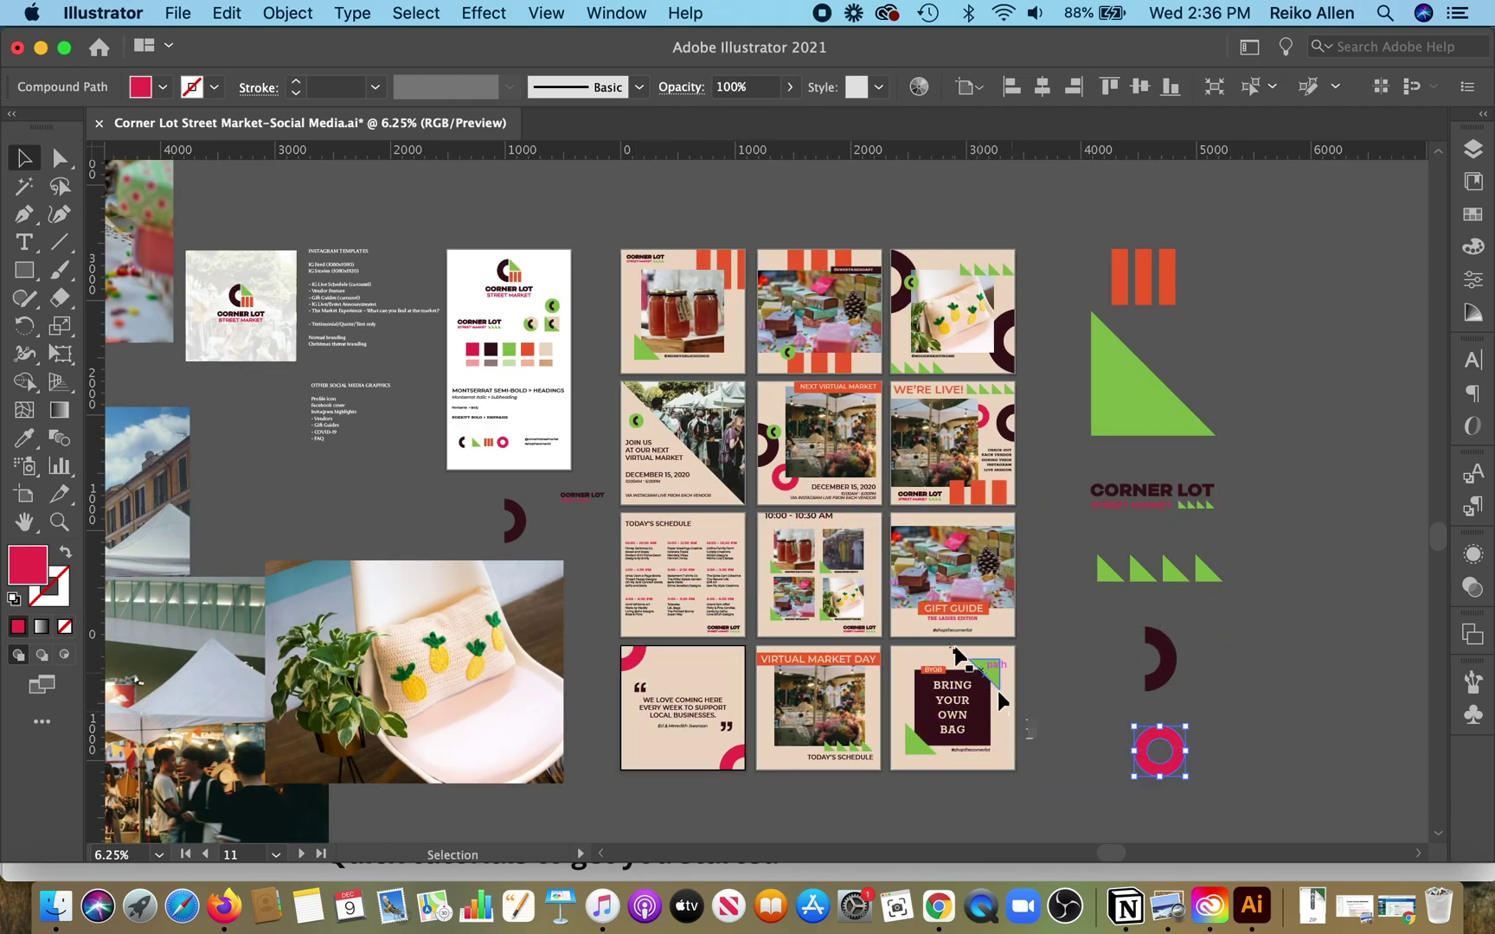
{"action": "left_click_drag", "start_coordinate": [554, 322], "coordinate": [1336, 276]}
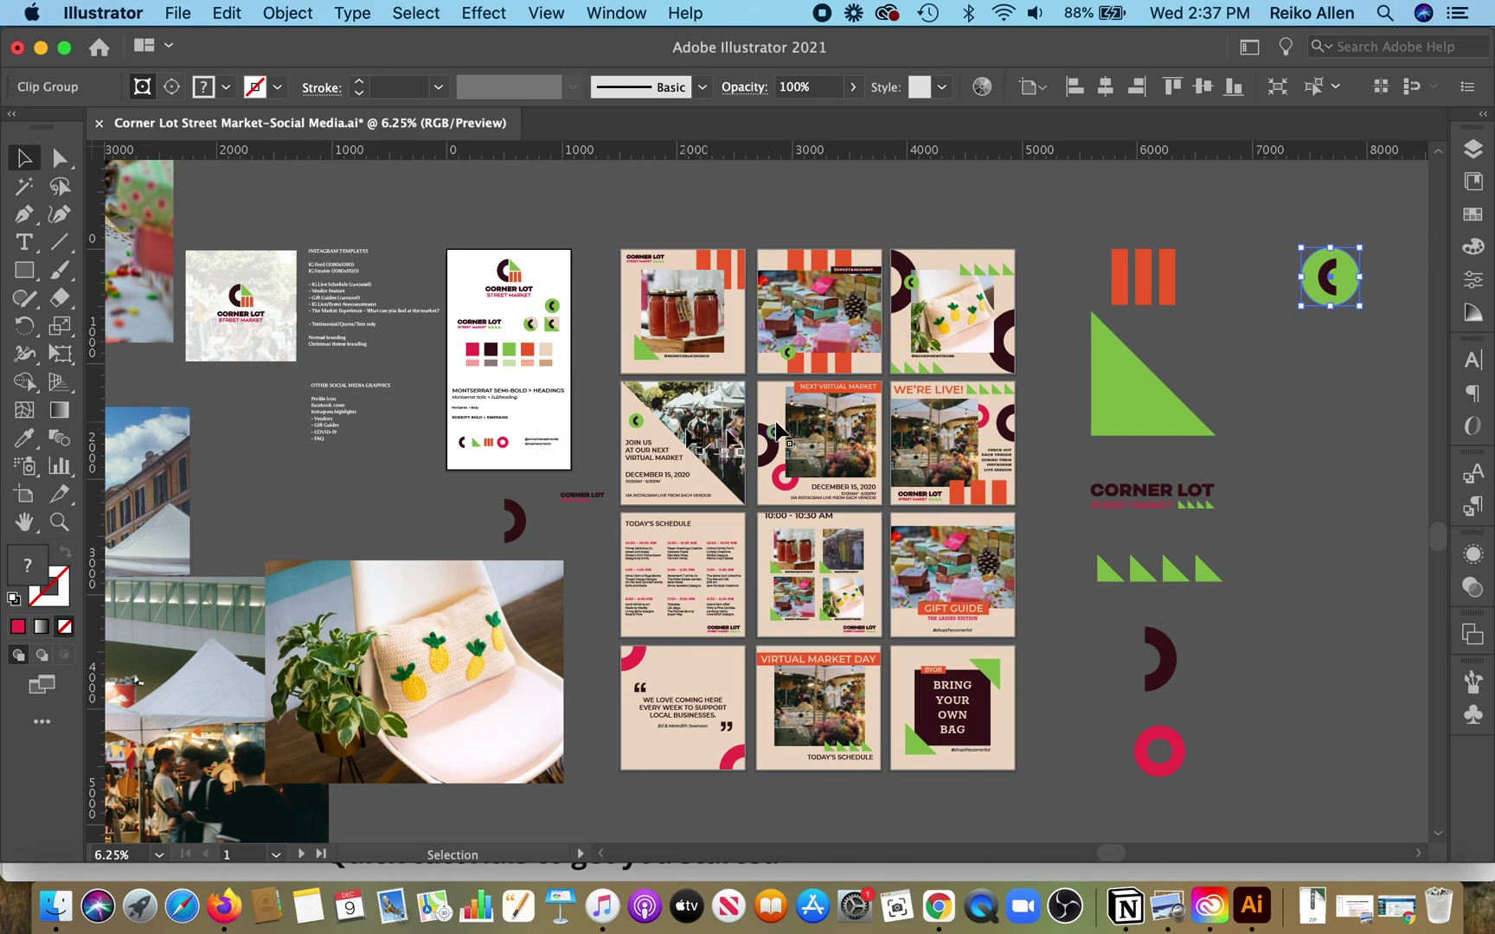
Export the orange bars selection as a PNG asset into the Christmas Branding folder
{"action": "left_click", "coordinate": [1279, 456]}
{"action": "left_click", "coordinate": [1141, 279]}
{"action": "right_click", "coordinate": [1140, 278]}
{"action": "left_click", "coordinate": [1228, 656]}
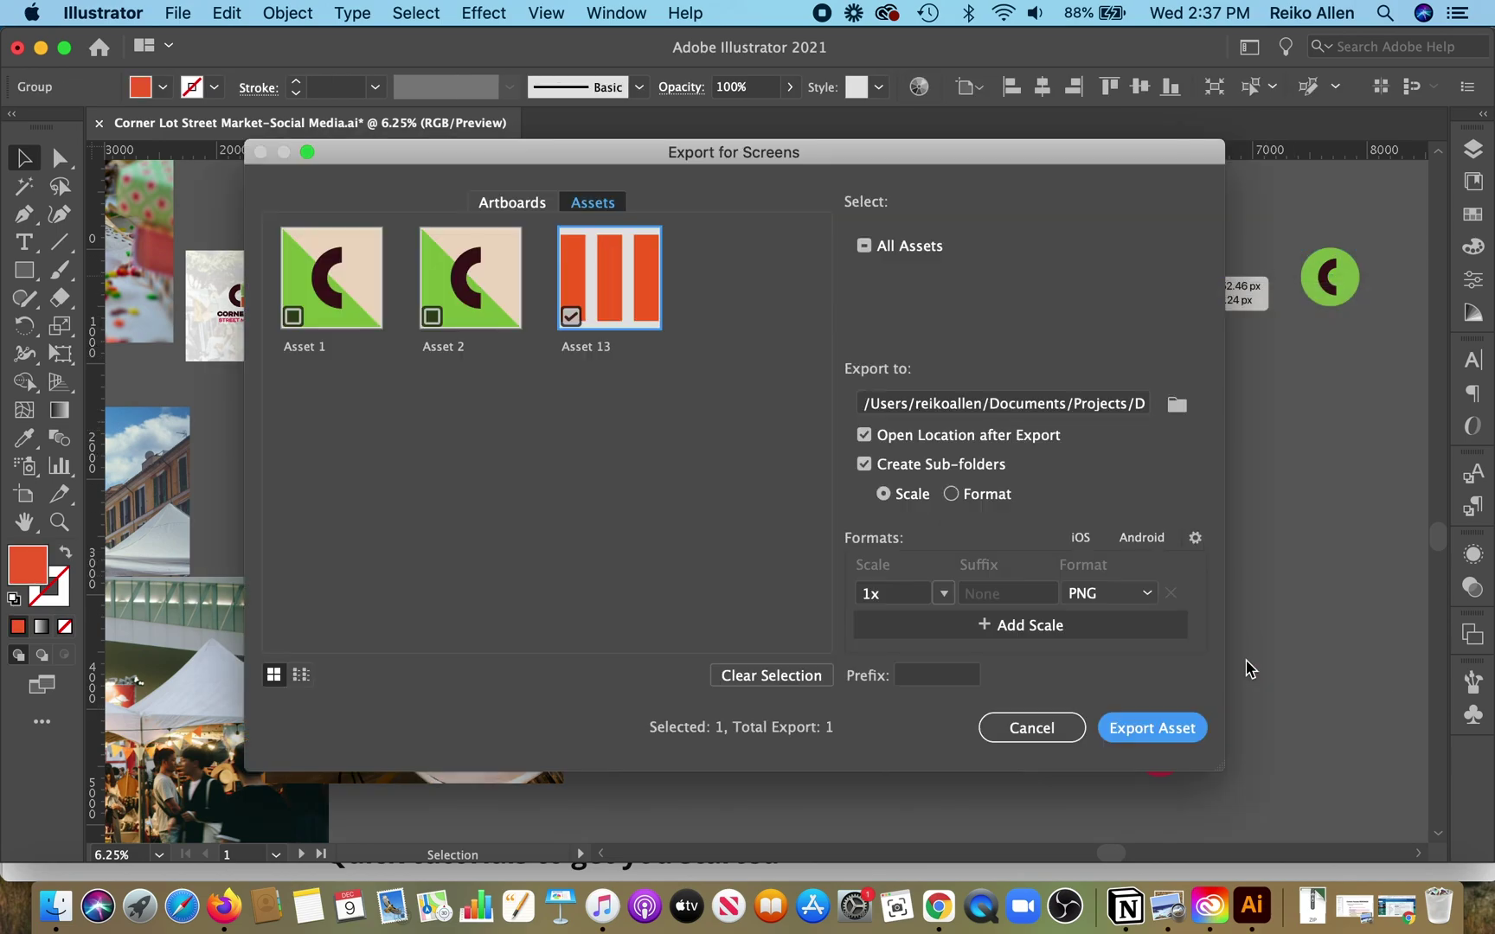
{"action": "left_click", "coordinate": [1177, 404]}
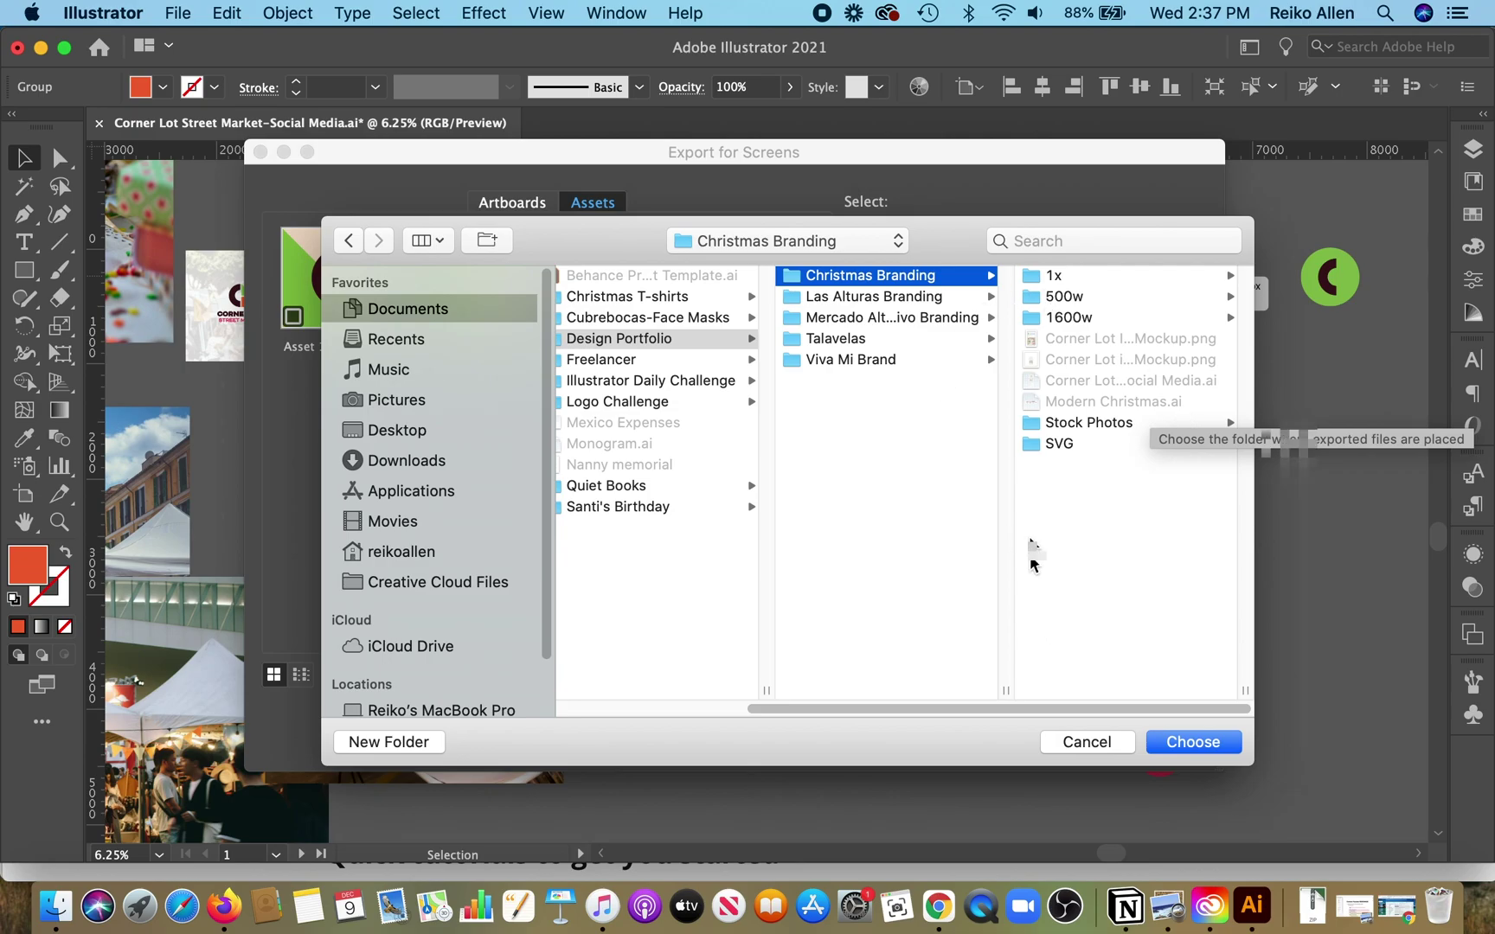
{"action": "left_click", "coordinate": [1192, 742]}
{"action": "left_click", "coordinate": [1195, 537]}
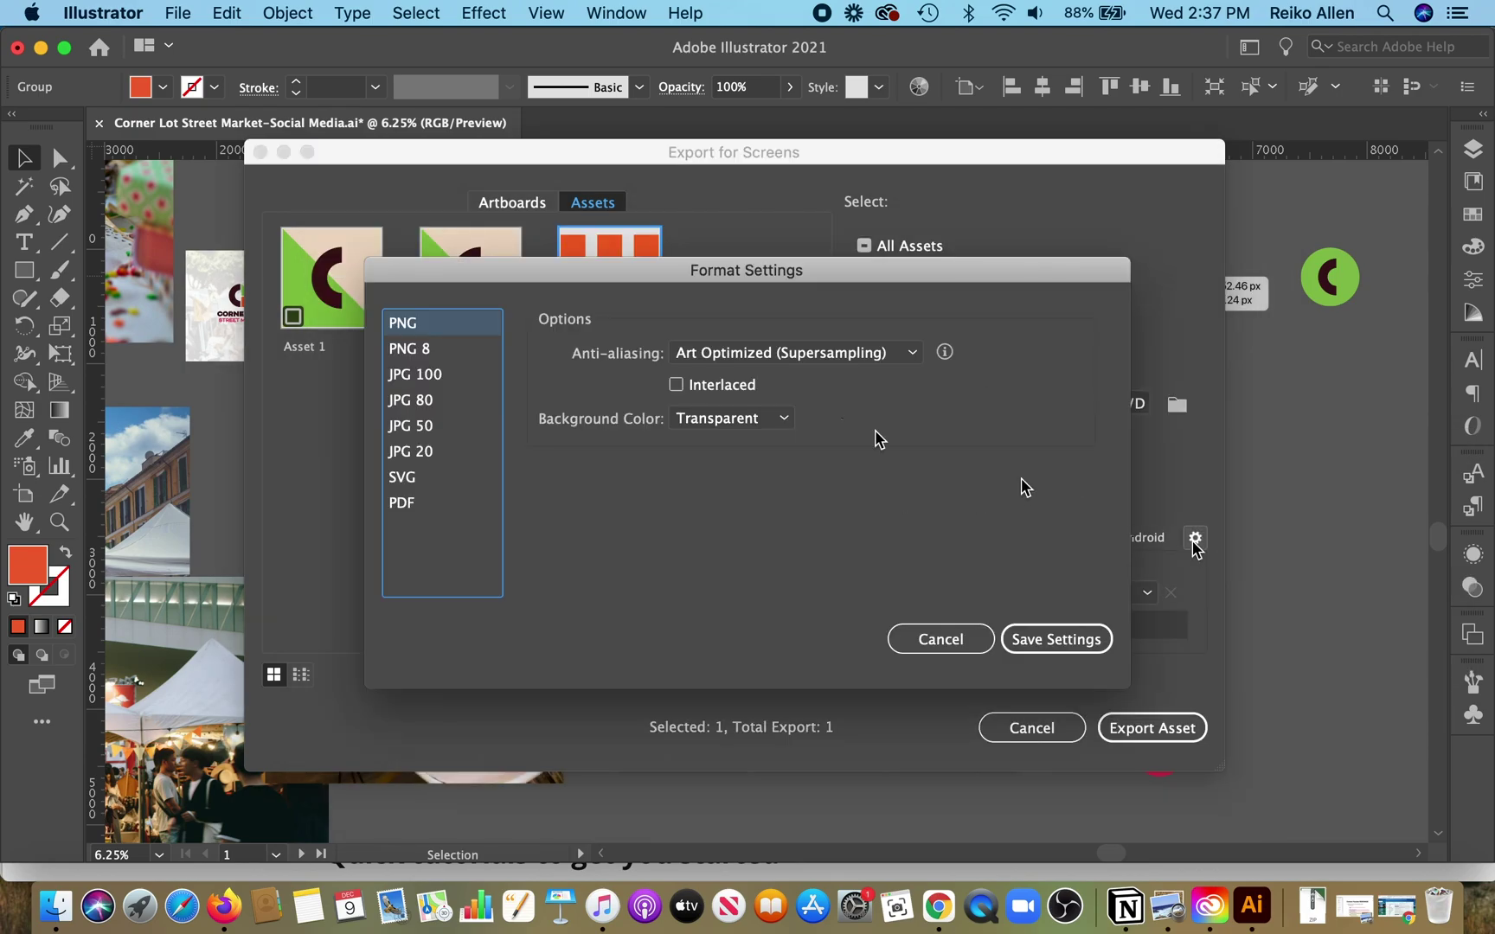
{"action": "left_click", "coordinate": [1016, 642]}
{"action": "left_click", "coordinate": [1162, 726]}
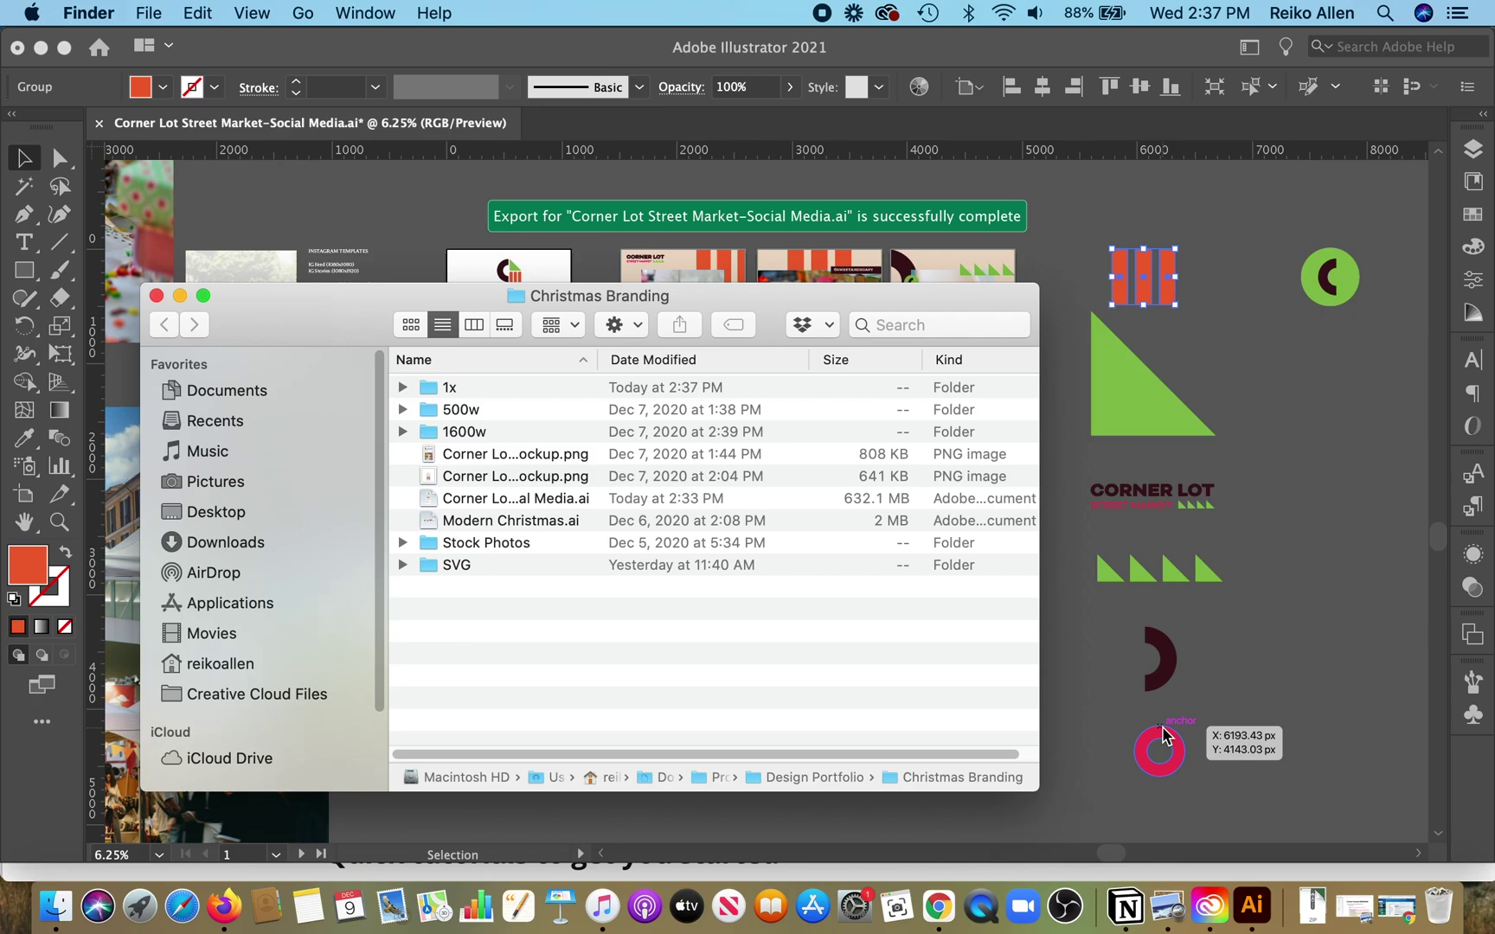
Export the large green triangle and the CORNER LOT logo as PNG assets
{"action": "left_click", "coordinate": [1142, 361]}
{"action": "right_click", "coordinate": [1135, 362]}
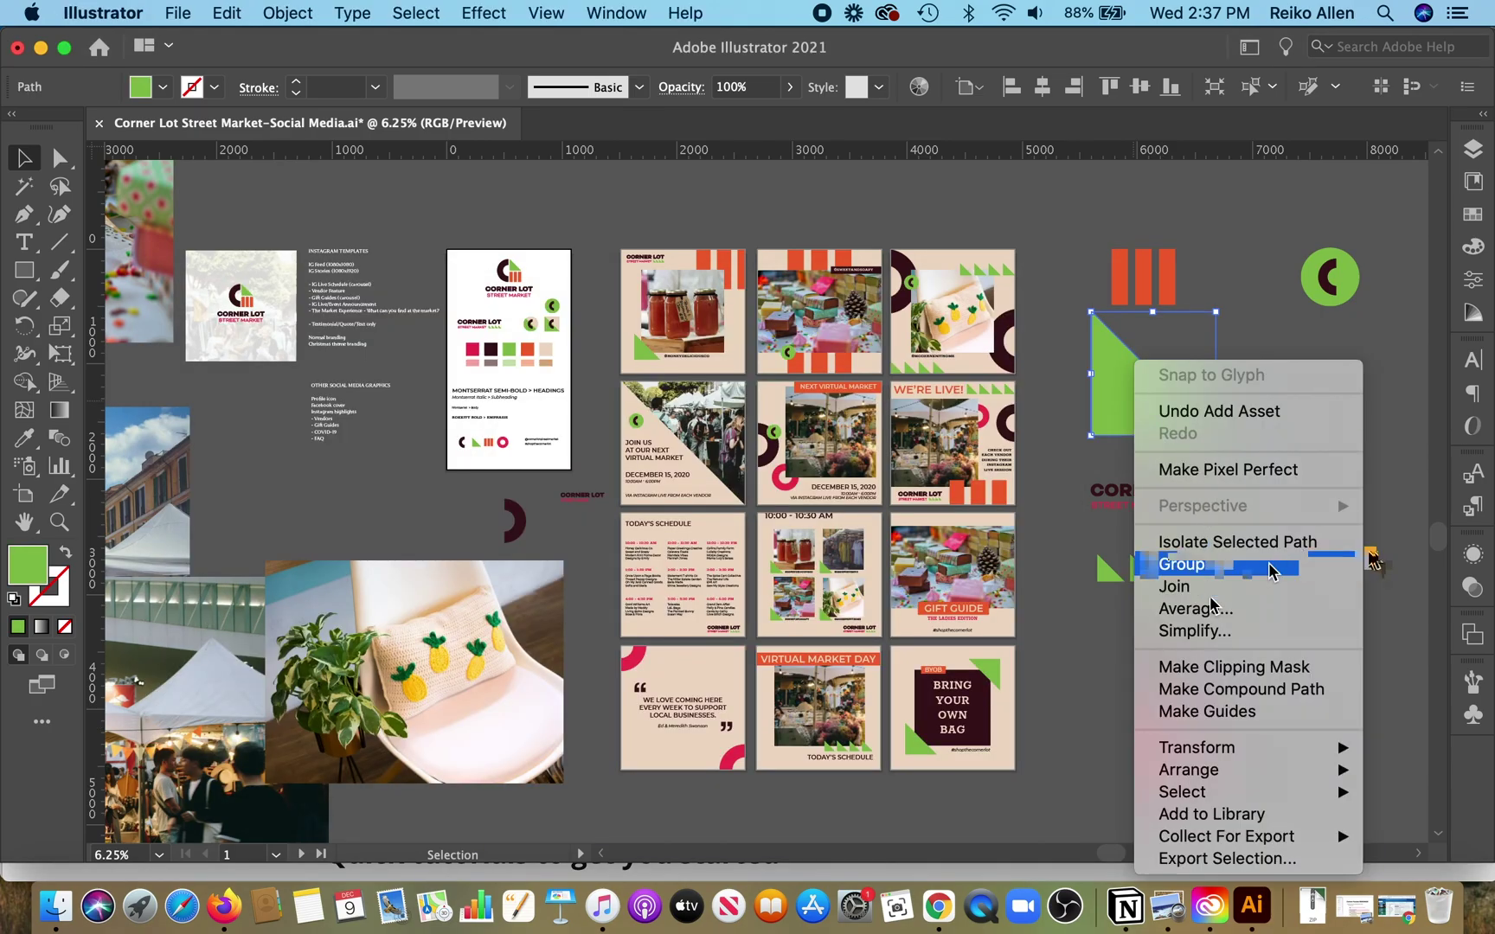
{"action": "left_click", "coordinate": [1220, 858]}
{"action": "left_click", "coordinate": [1159, 725]}
{"action": "left_click", "coordinate": [1151, 490]}
{"action": "right_click", "coordinate": [1151, 490]}
{"action": "left_click", "coordinate": [1220, 859]}
{"action": "left_click", "coordinate": [1151, 724]}
Export the row of small triangles and the dark semicircle as PNG assets
{"action": "left_click", "coordinate": [1234, 634]}
{"action": "right_click", "coordinate": [1173, 573]}
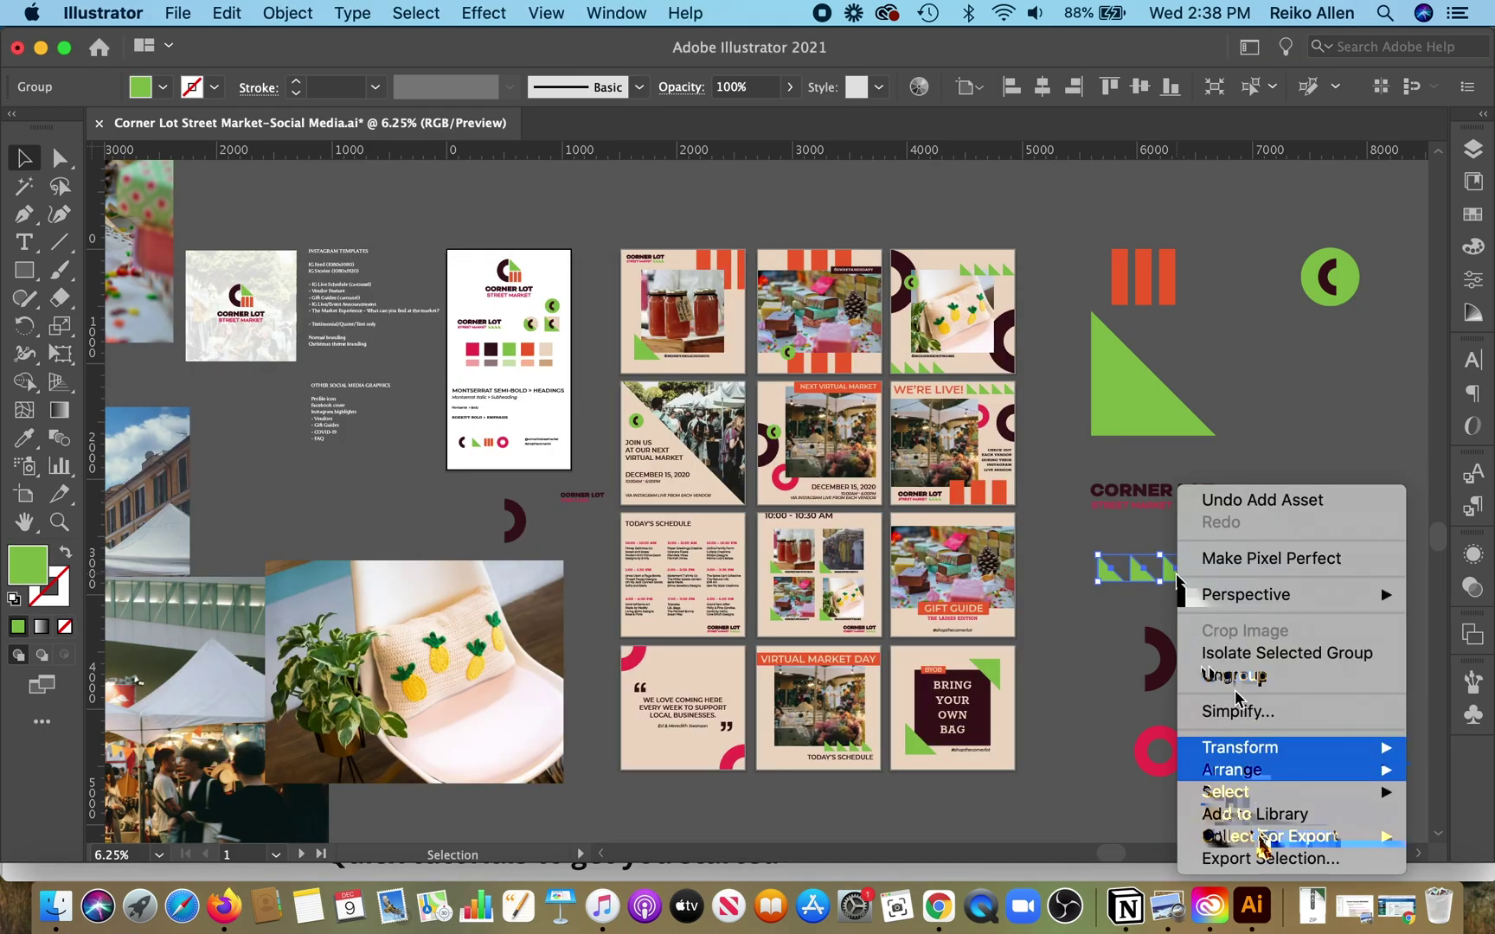
{"action": "left_click", "coordinate": [1246, 858]}
{"action": "left_click", "coordinate": [1175, 729]}
{"action": "left_click", "coordinate": [1167, 662]}
{"action": "right_click", "coordinate": [1161, 665]}
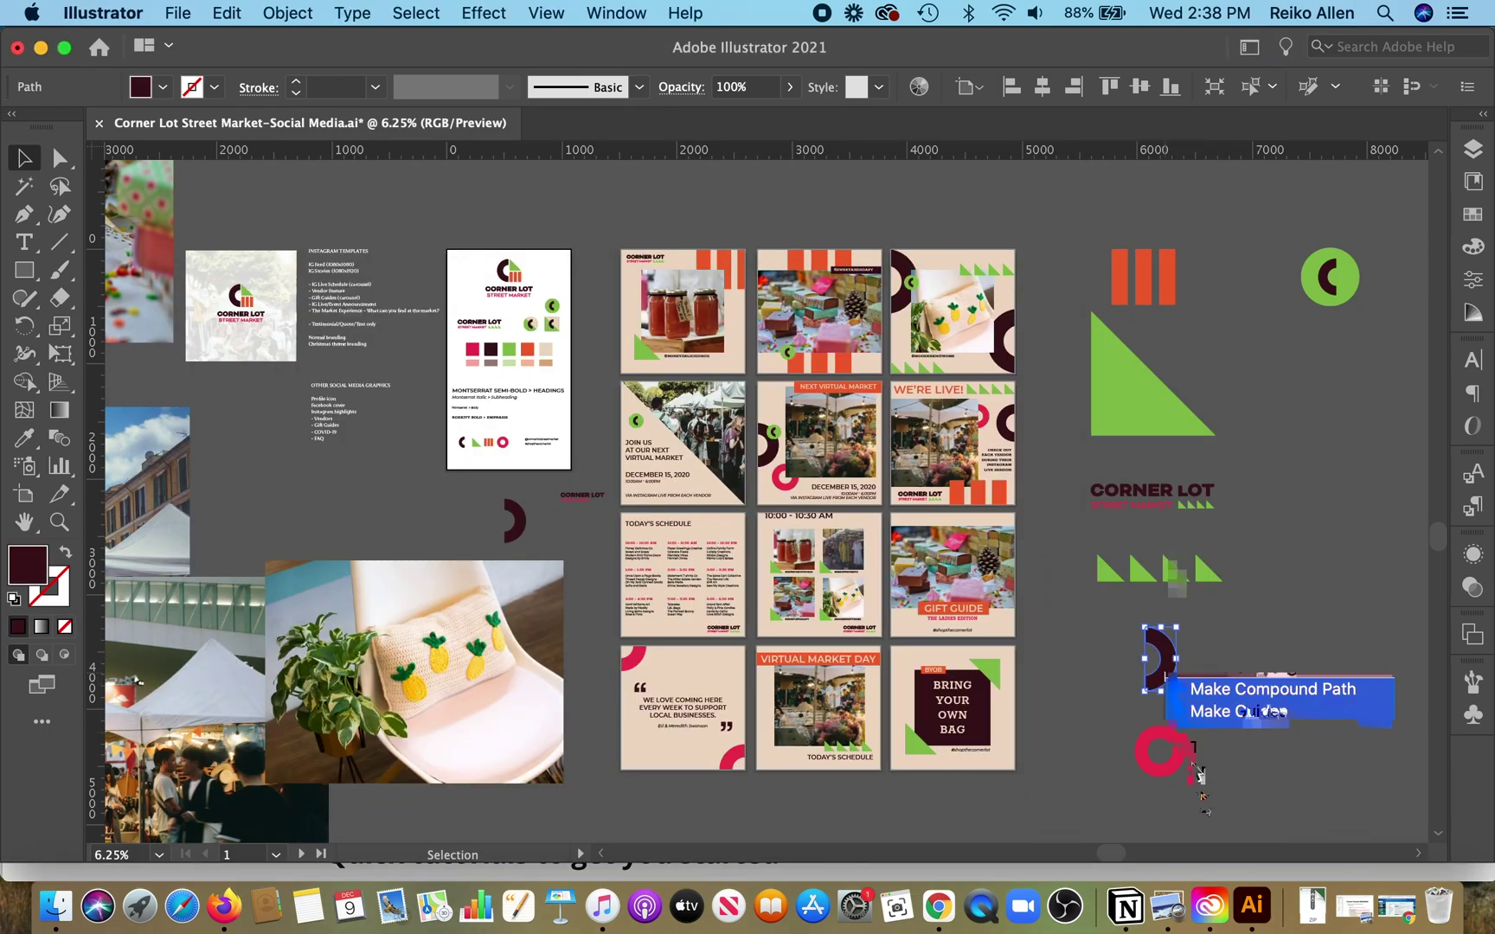
{"action": "left_click", "coordinate": [1220, 835]}
{"action": "left_click", "coordinate": [1155, 725]}
Export the pink ring as a PNG asset
{"action": "left_click", "coordinate": [1165, 750]}
{"action": "right_click", "coordinate": [1175, 753]}
{"action": "left_click", "coordinate": [1233, 856]}
{"action": "left_click", "coordinate": [1155, 724]}
Export the green C circle as a PNG asset, repeating the export once
{"action": "left_click", "coordinate": [1343, 286]}
{"action": "right_click", "coordinate": [1343, 294]}
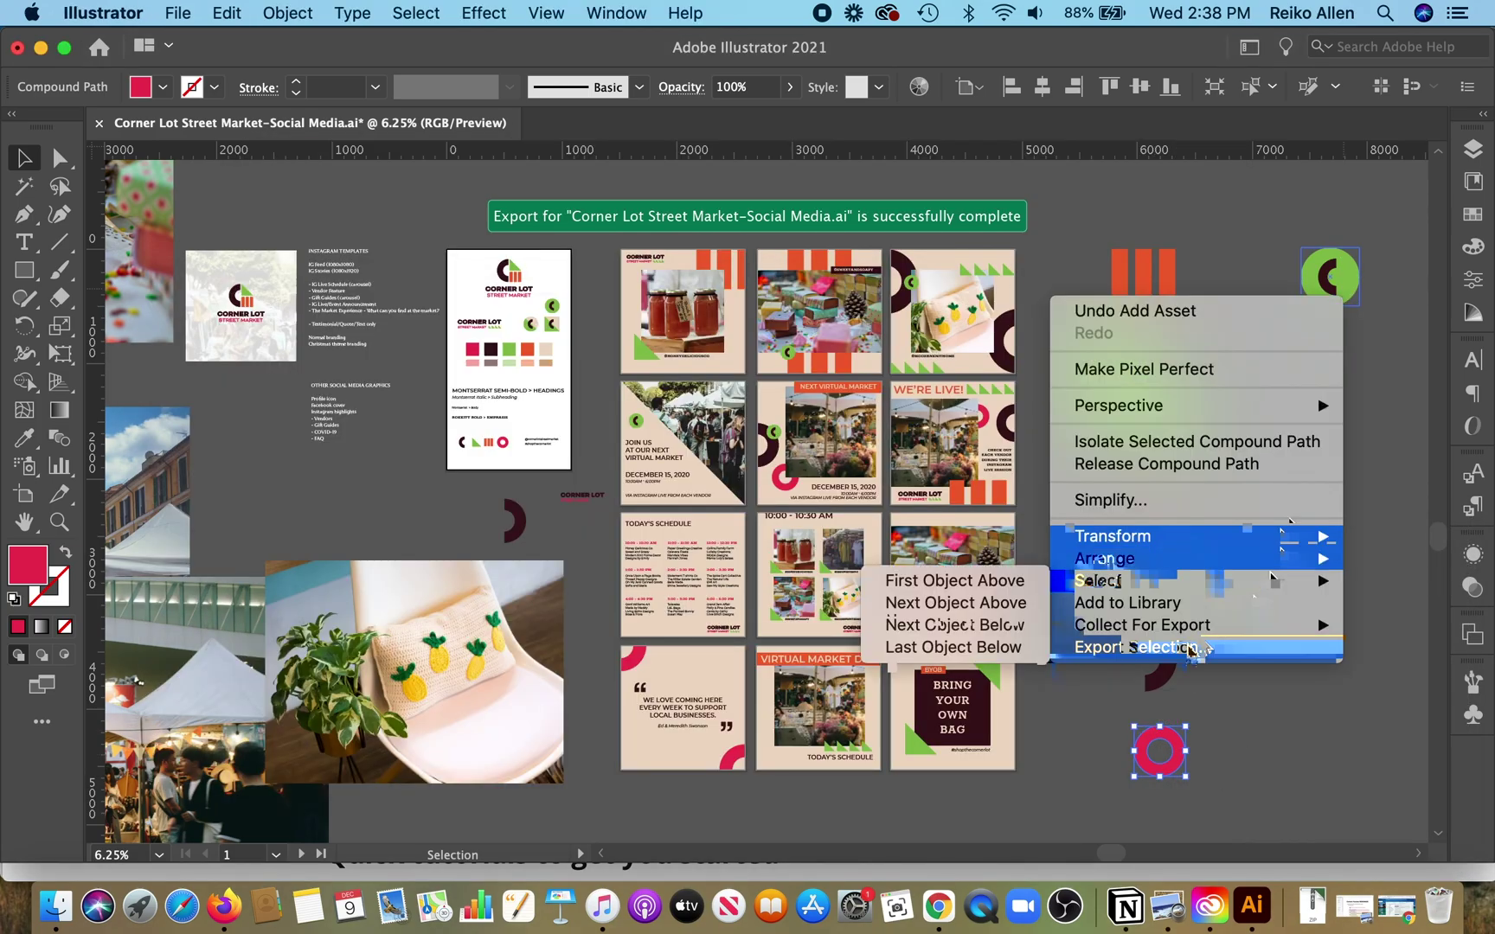
{"action": "left_click", "coordinate": [1192, 647]}
{"action": "left_click", "coordinate": [1153, 725]}
{"action": "left_click", "coordinate": [1330, 277]}
{"action": "right_click", "coordinate": [1332, 281]}
{"action": "left_click", "coordinate": [1193, 662]}
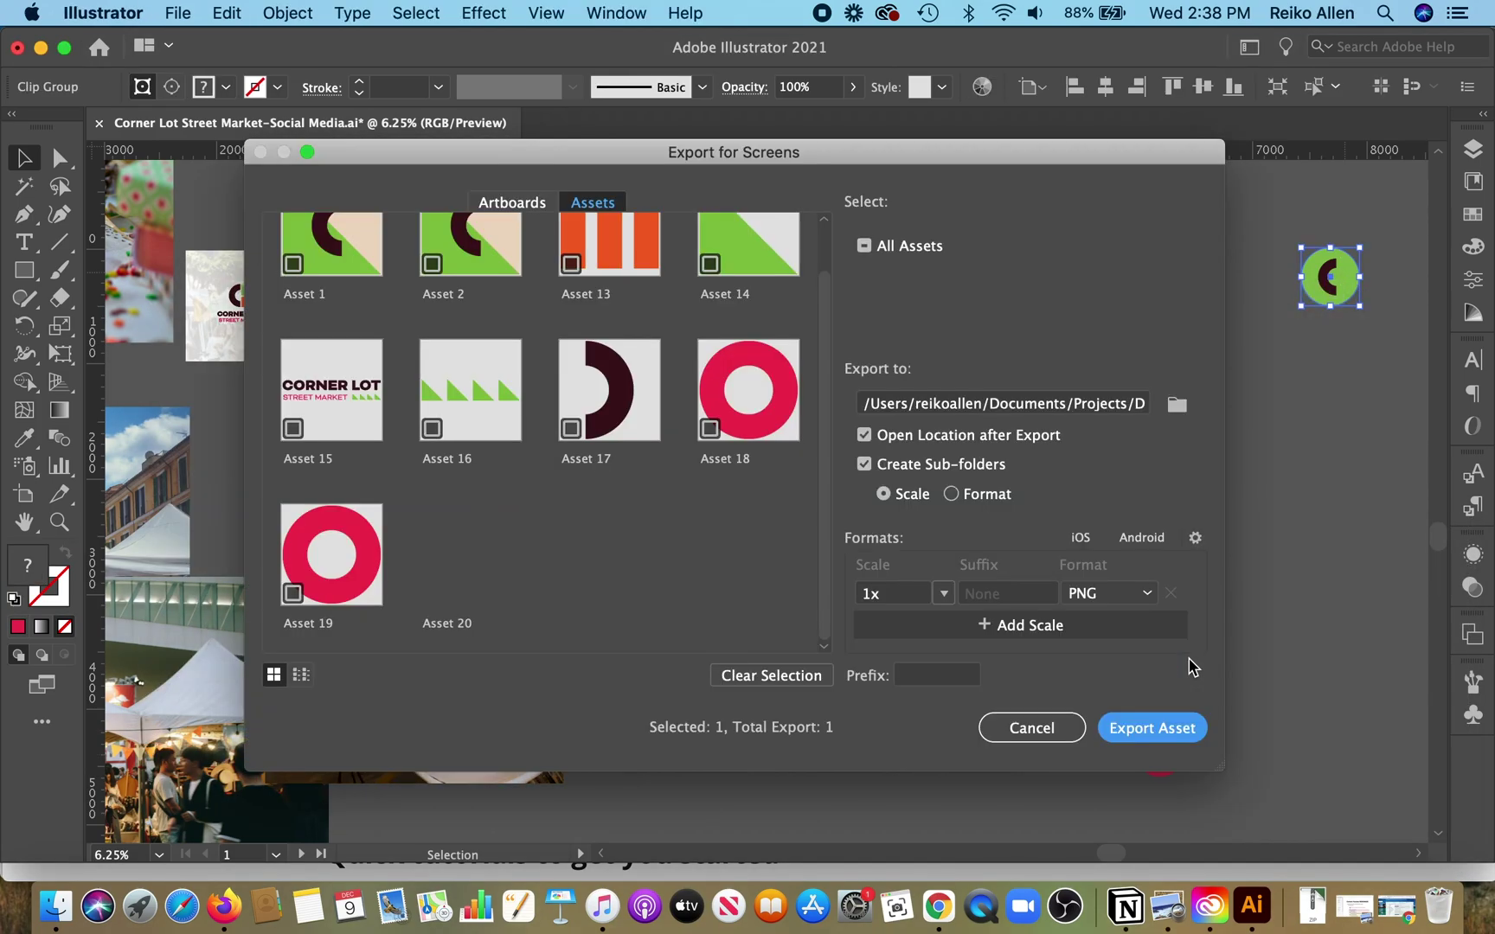
{"action": "left_click", "coordinate": [1153, 726]}
{"action": "left_click", "coordinate": [1269, 653]}
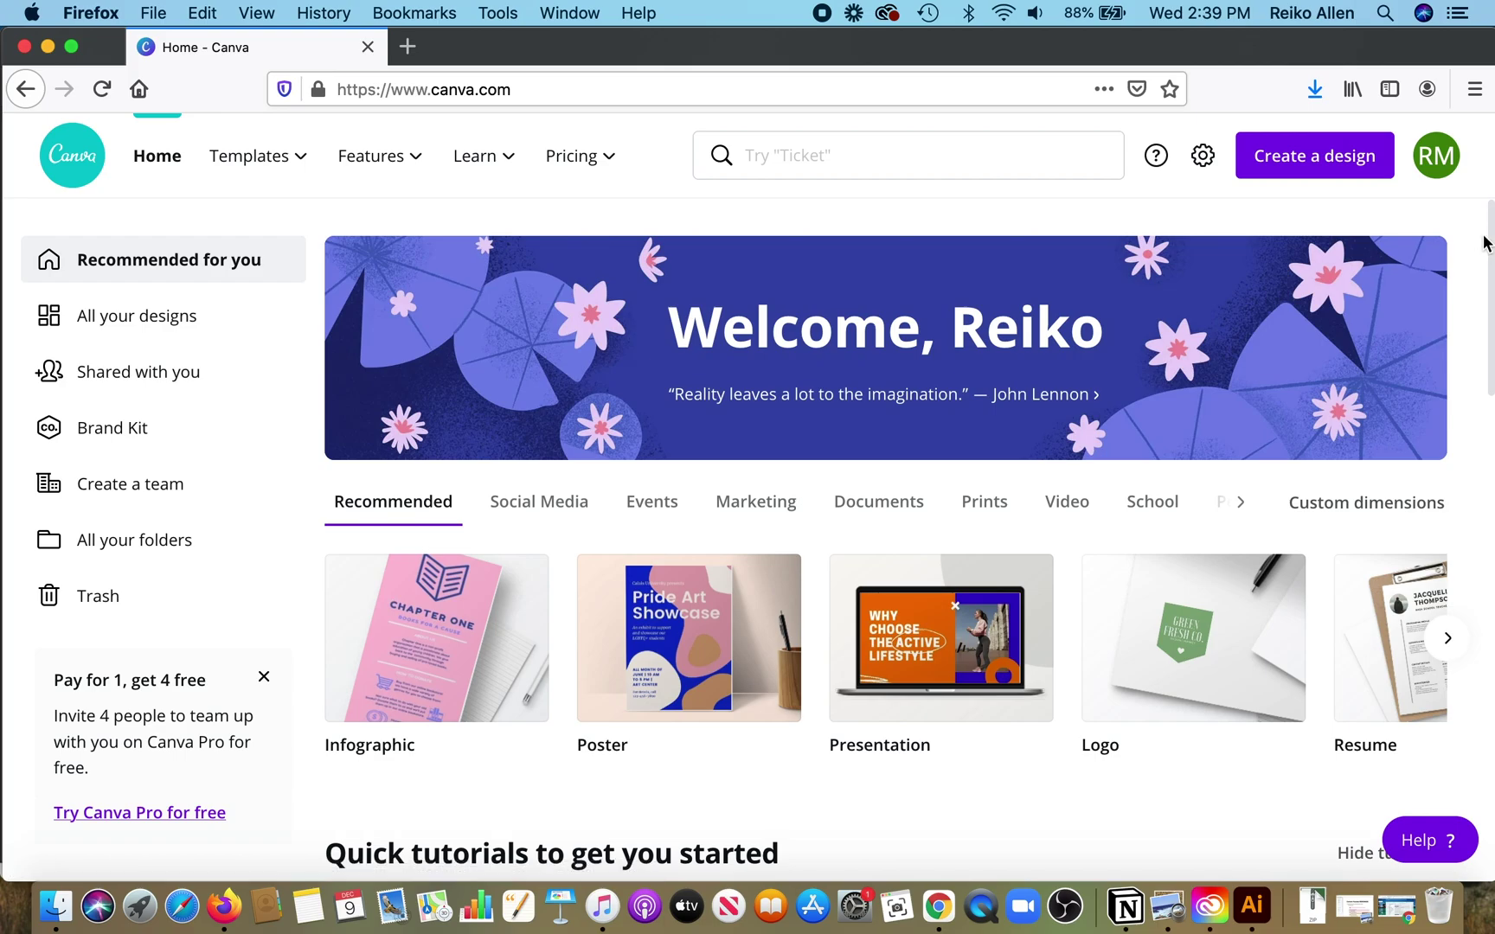
Create a blank Instagram Post from the Instagram Posts 'See all' list
{"action": "scroll", "coordinate": [1490, 231], "scroll_direction": "down", "scroll_amount": 7}
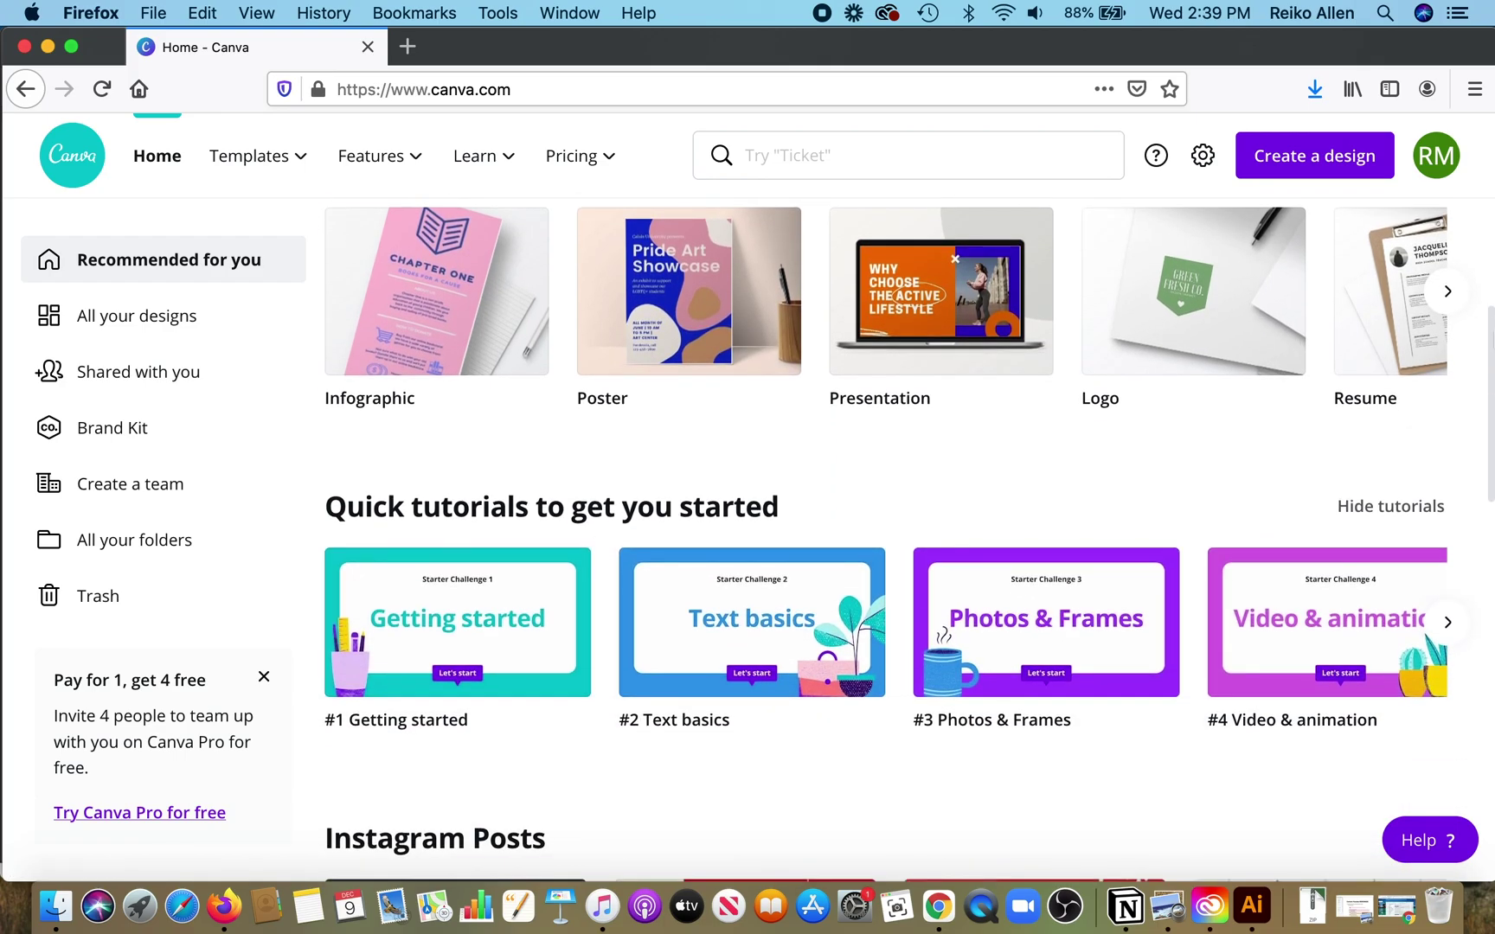
{"action": "scroll", "coordinate": [1427, 450], "scroll_direction": "down", "scroll_amount": 2}
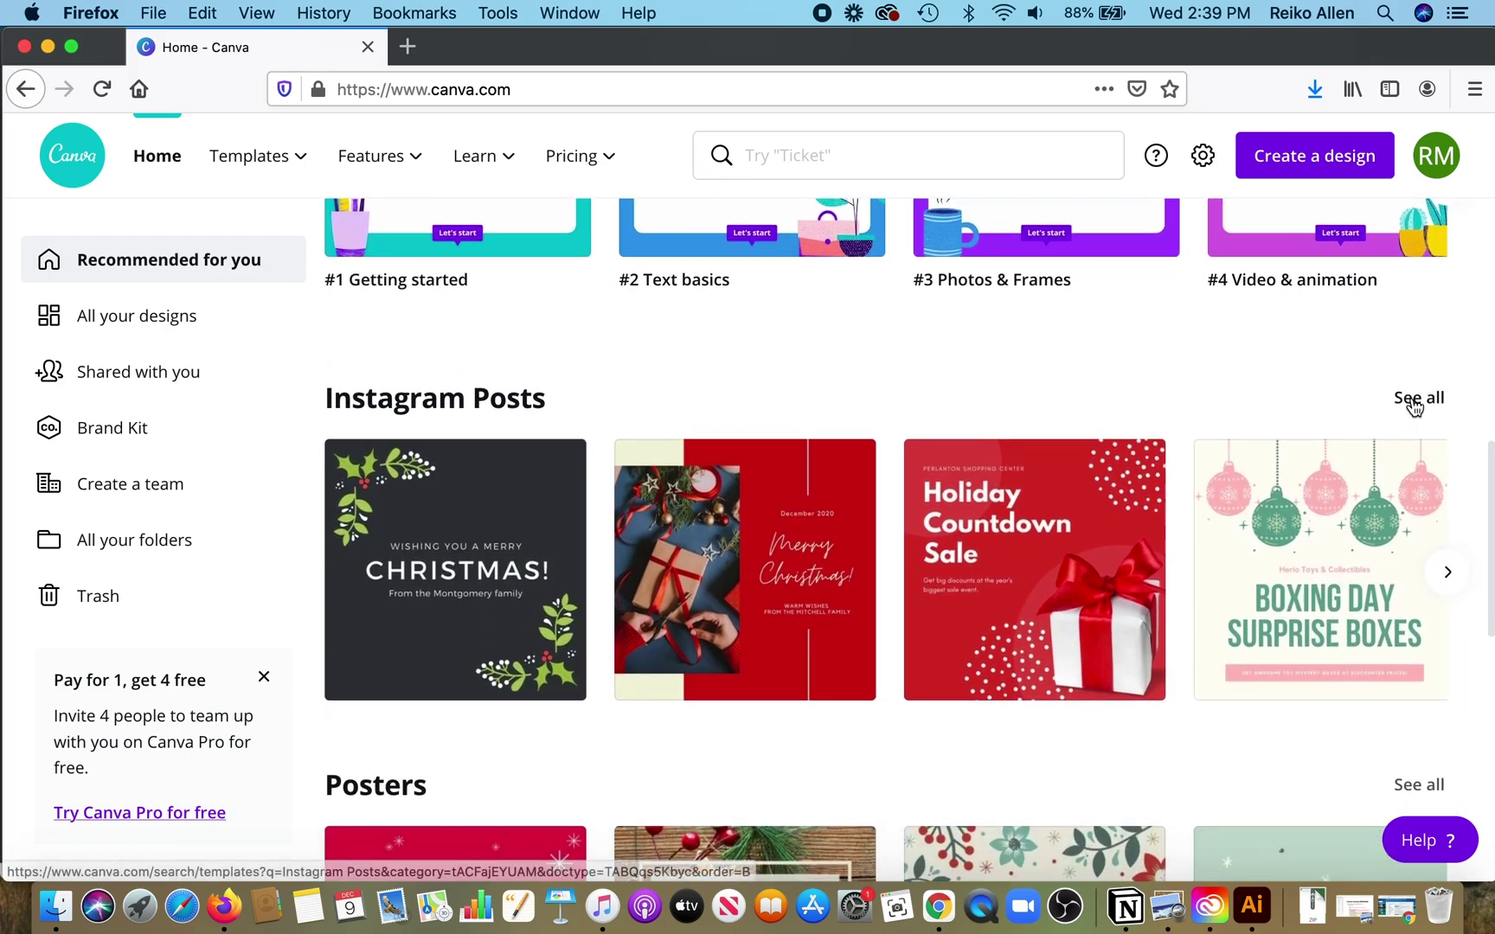
{"action": "left_click", "coordinate": [1414, 400]}
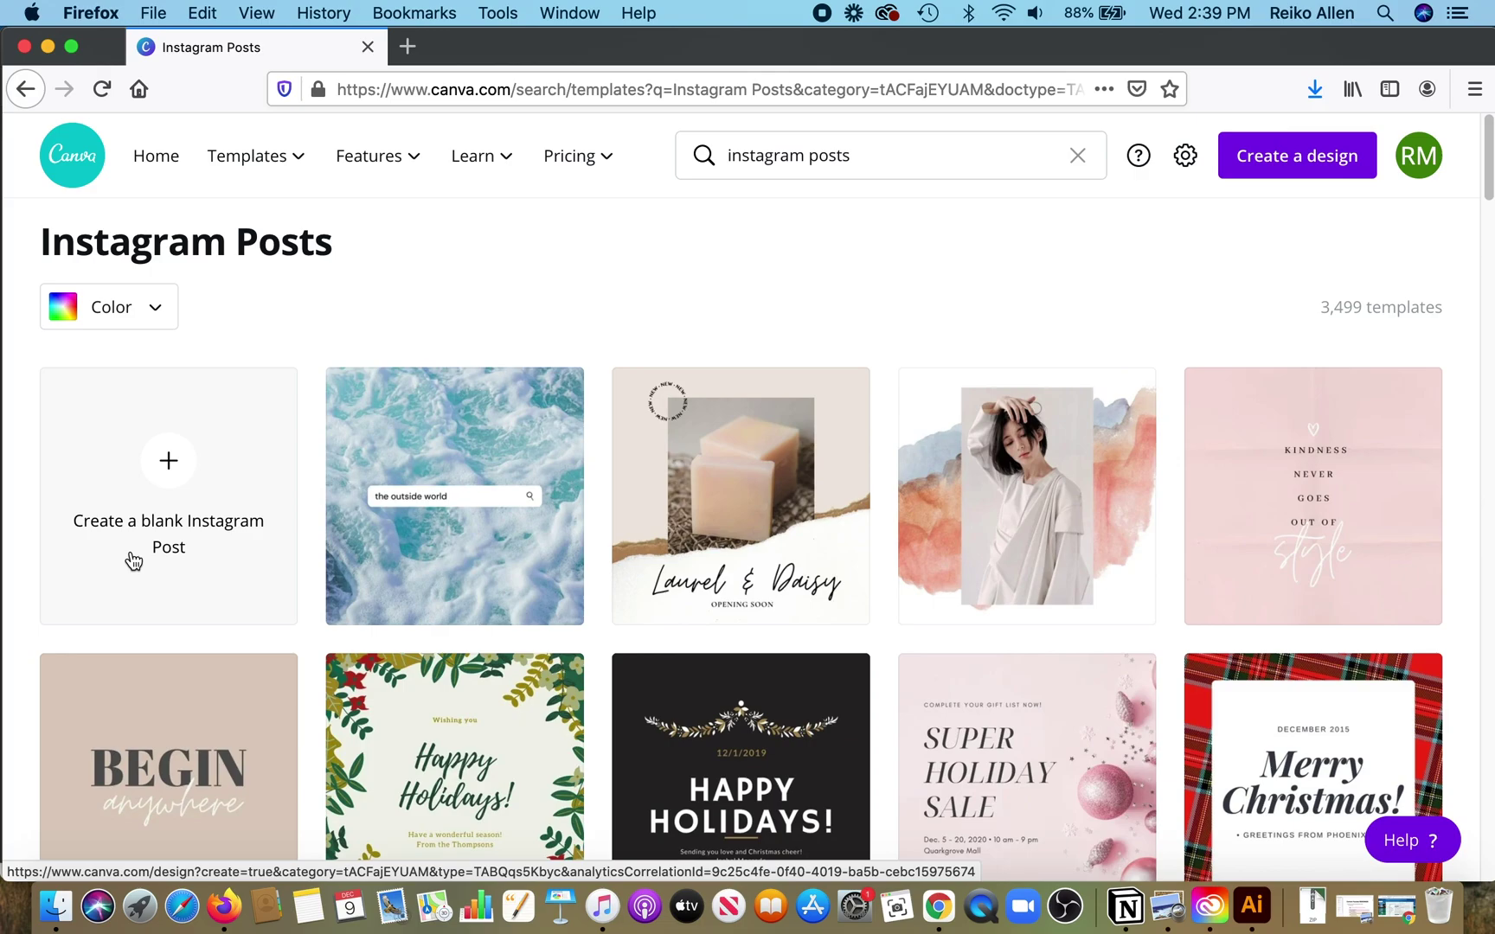
{"action": "left_click", "coordinate": [170, 466]}
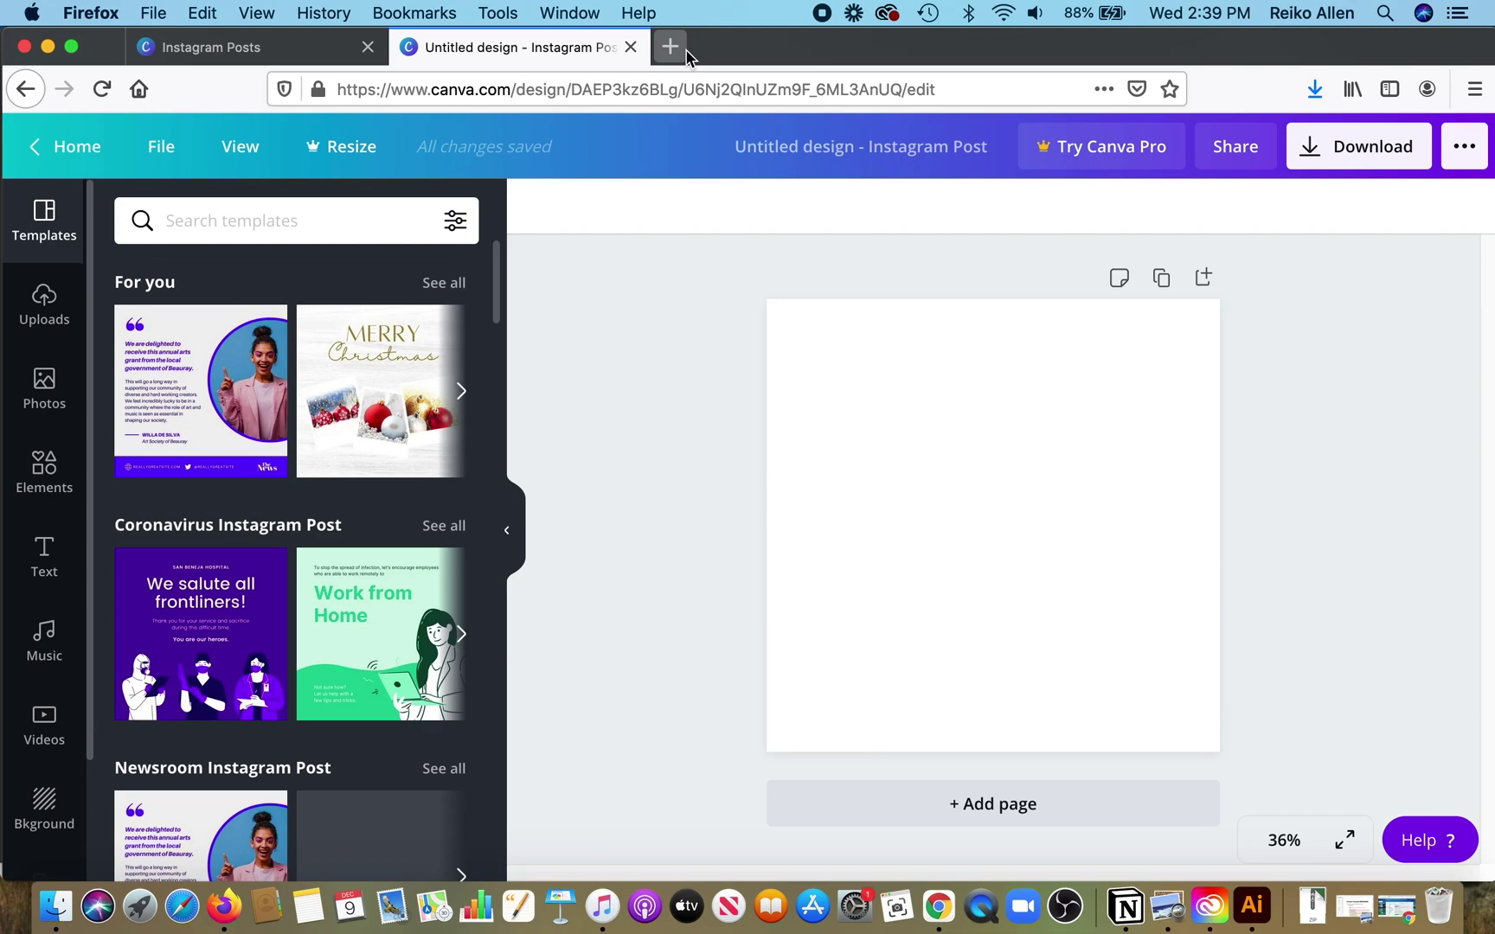
Rename the design to 'Corner Lot Street Market-IG Templates'
{"action": "left_click", "coordinate": [754, 147]}
{"action": "key", "text": "BackSpace"}
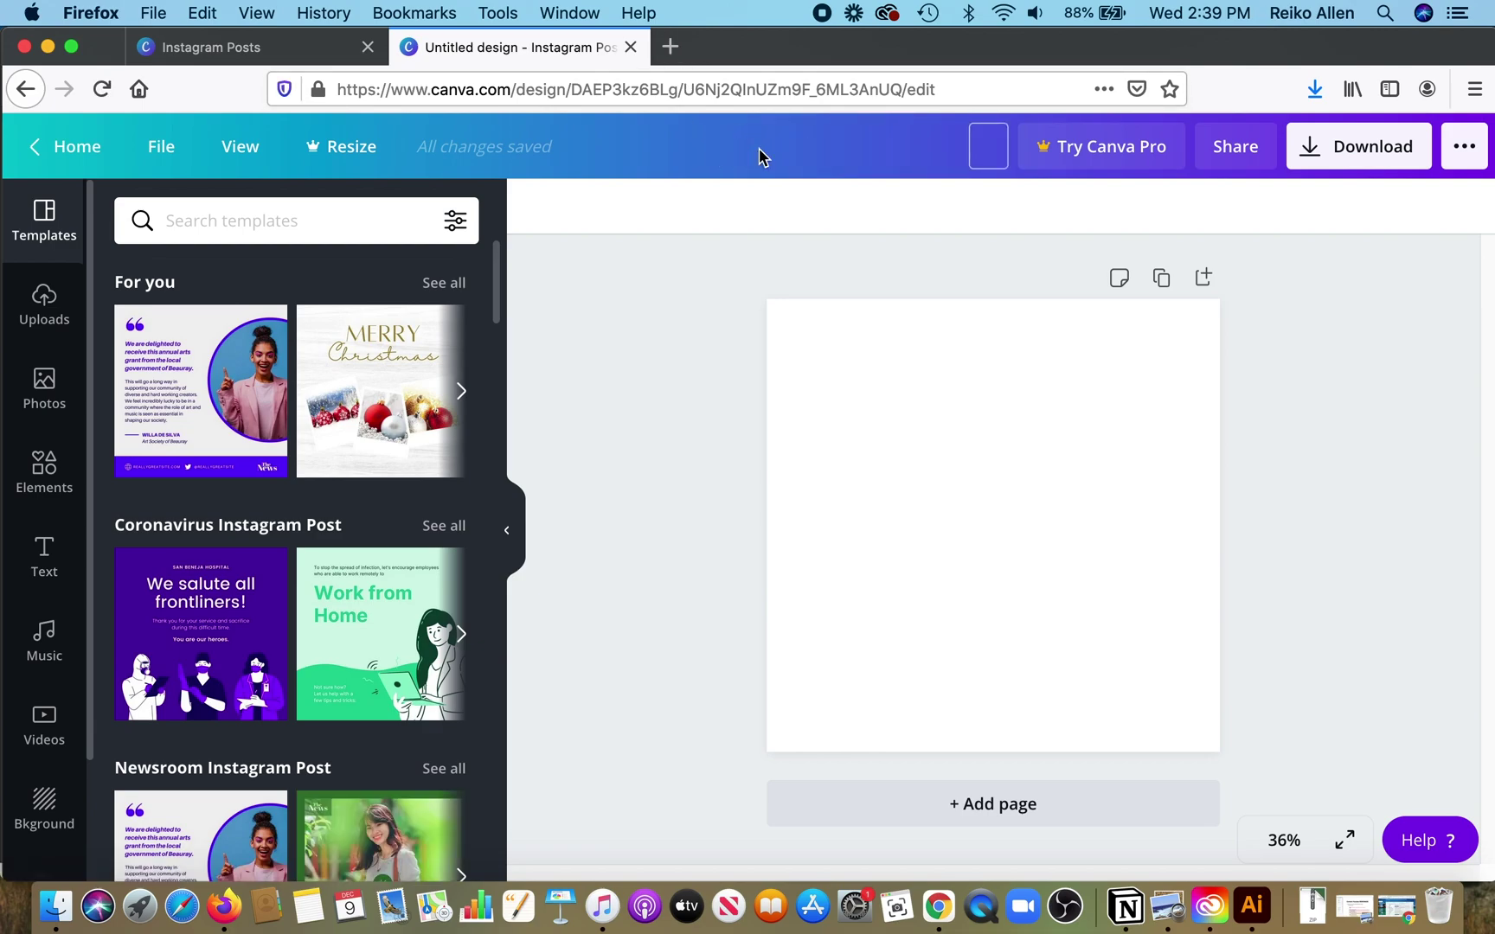
{"action": "type", "text": "Corner L"}
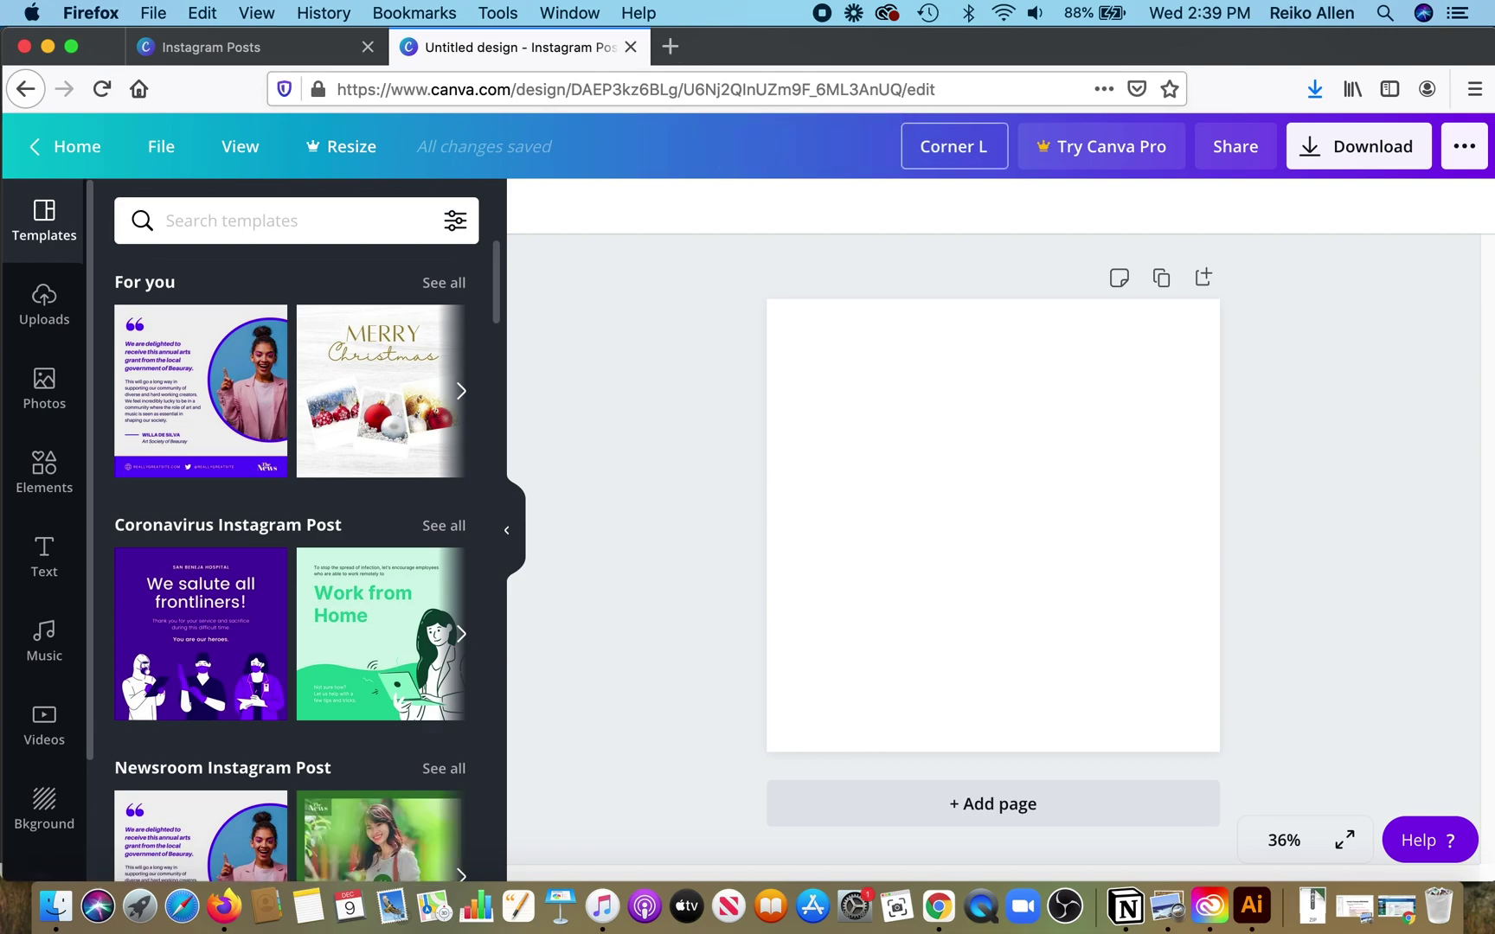
{"action": "type", "text": "ot Stree"}
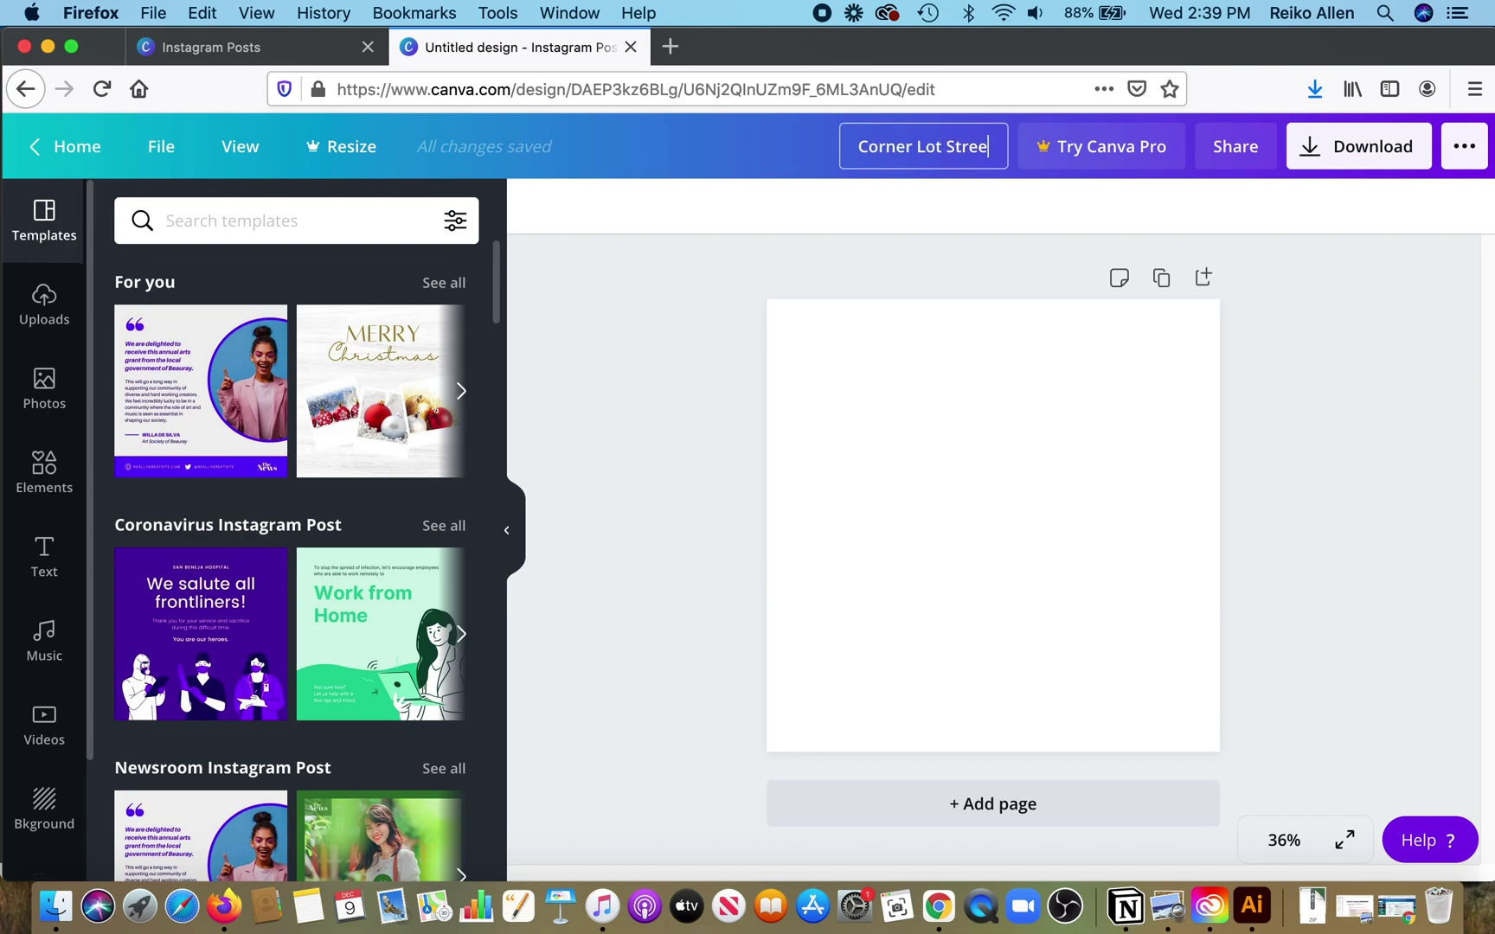
{"action": "type", "text": "t Market"}
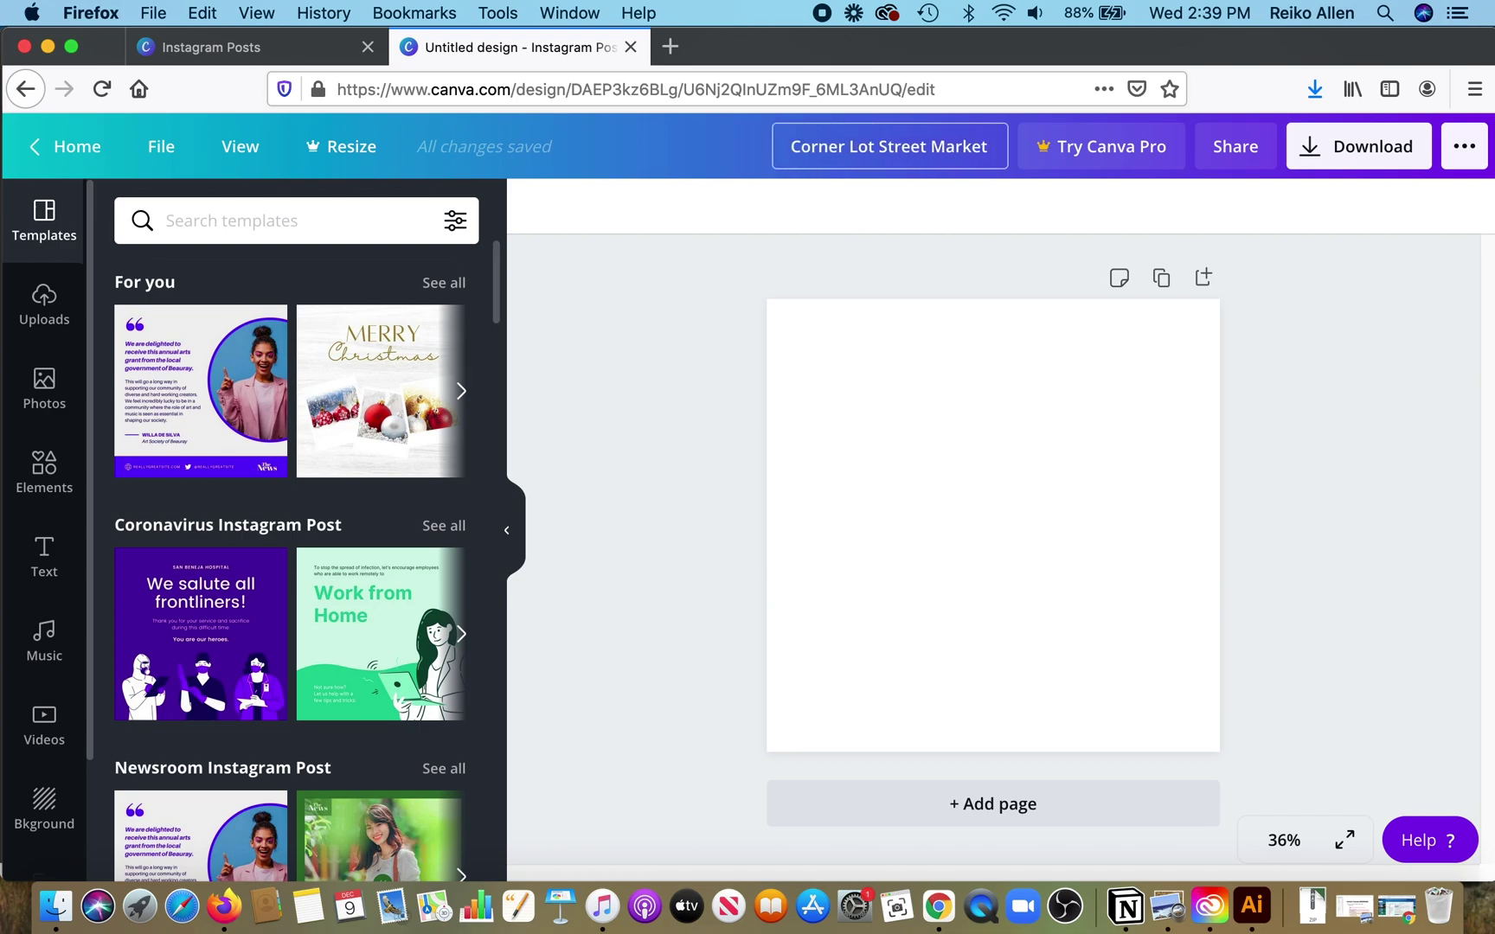
{"action": "type", "text": "-IG Tem"}
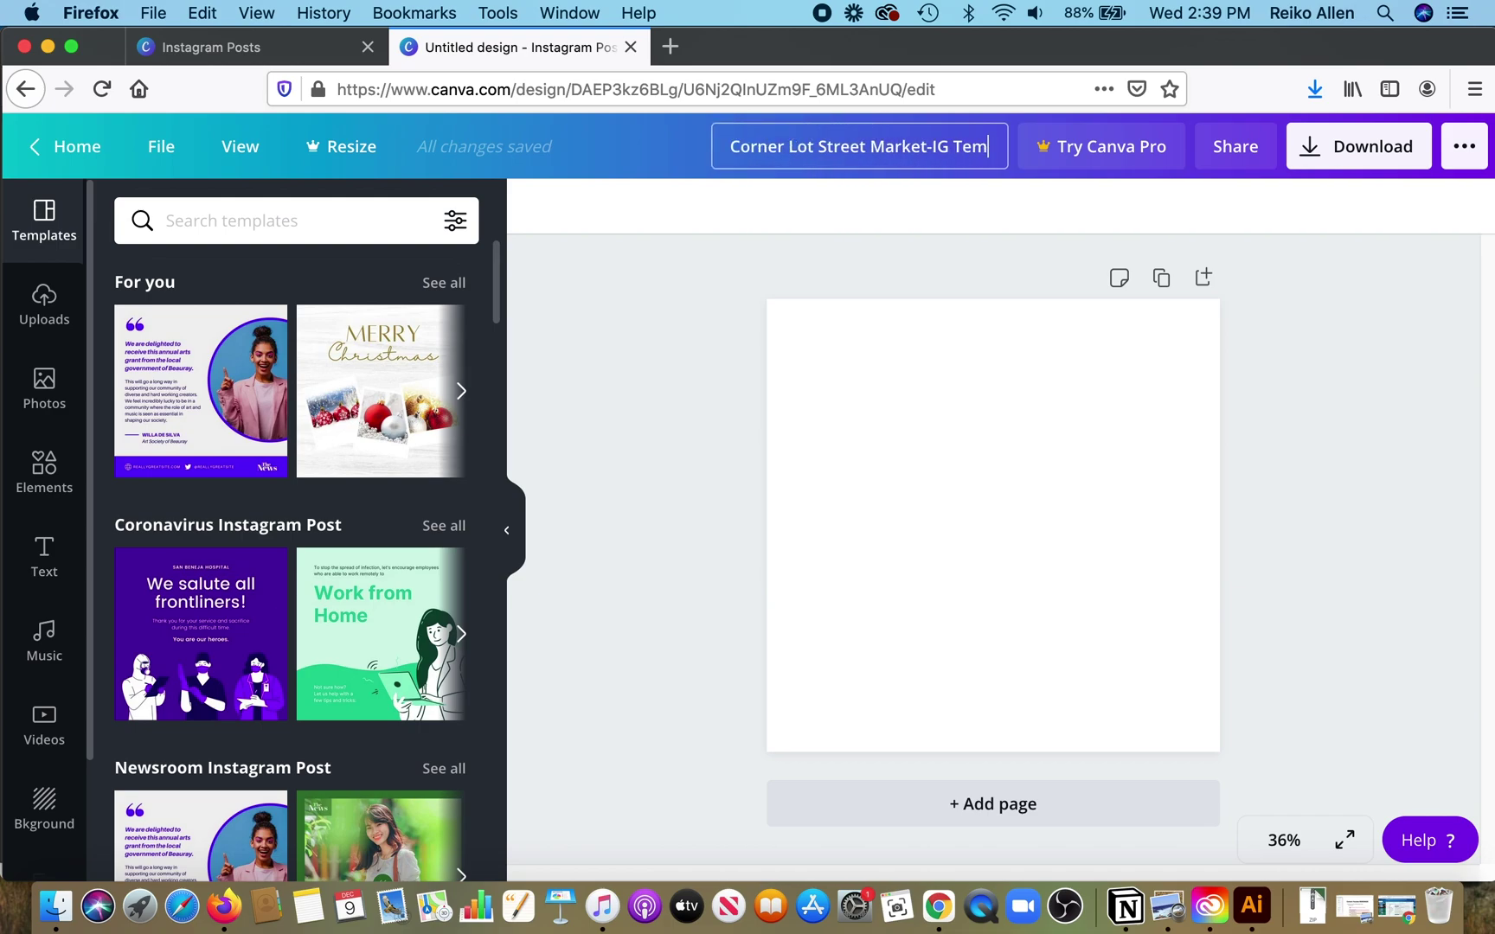
{"action": "type", "text": "plates"}
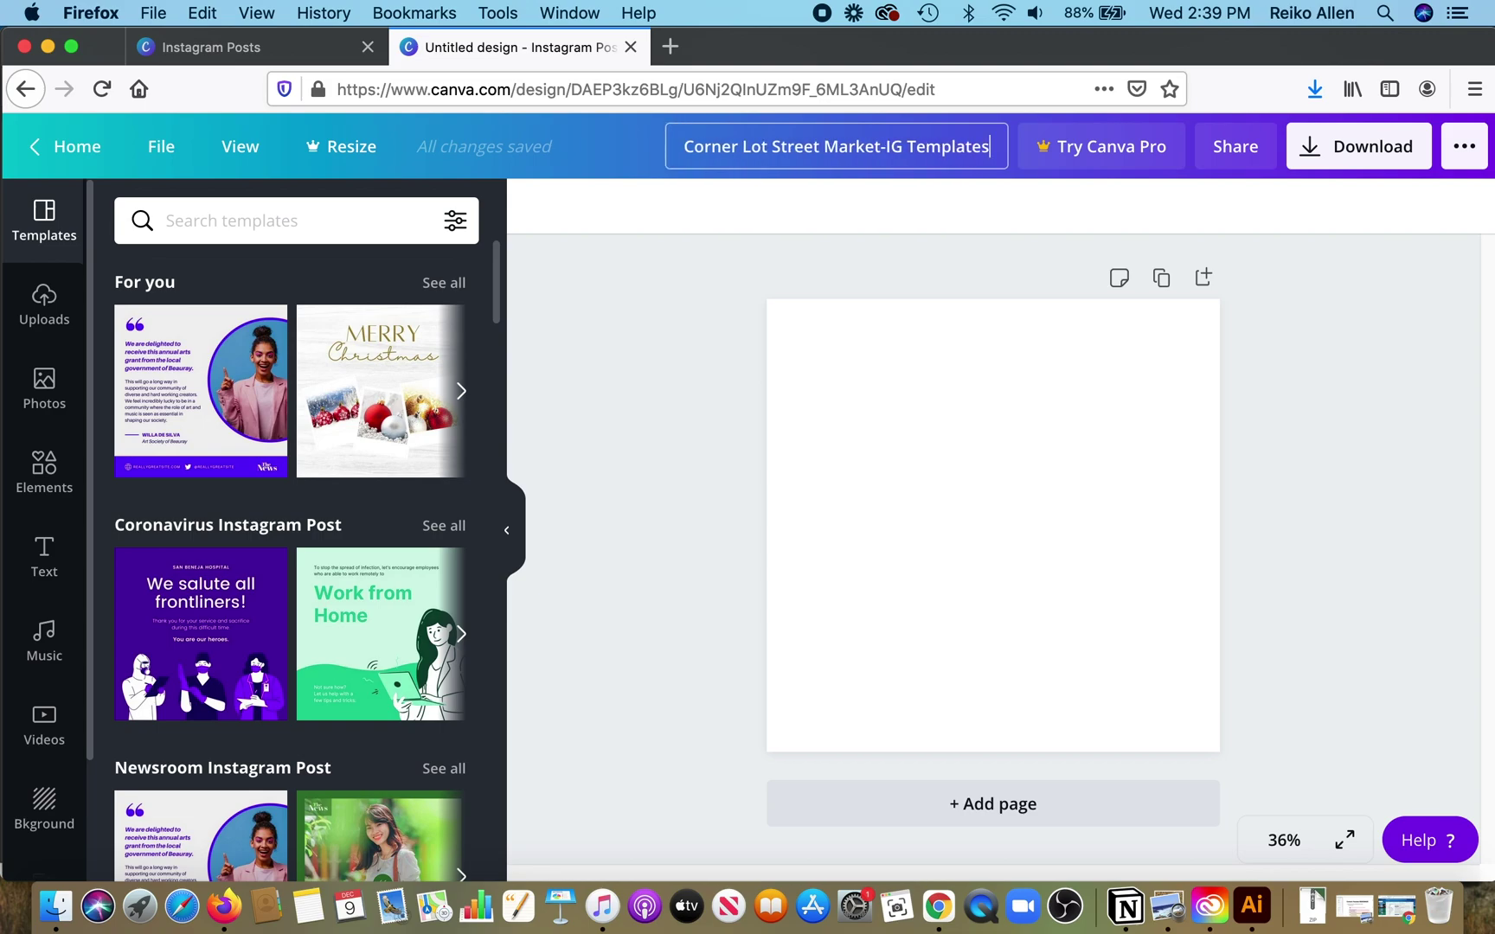
{"action": "left_click", "coordinate": [630, 320]}
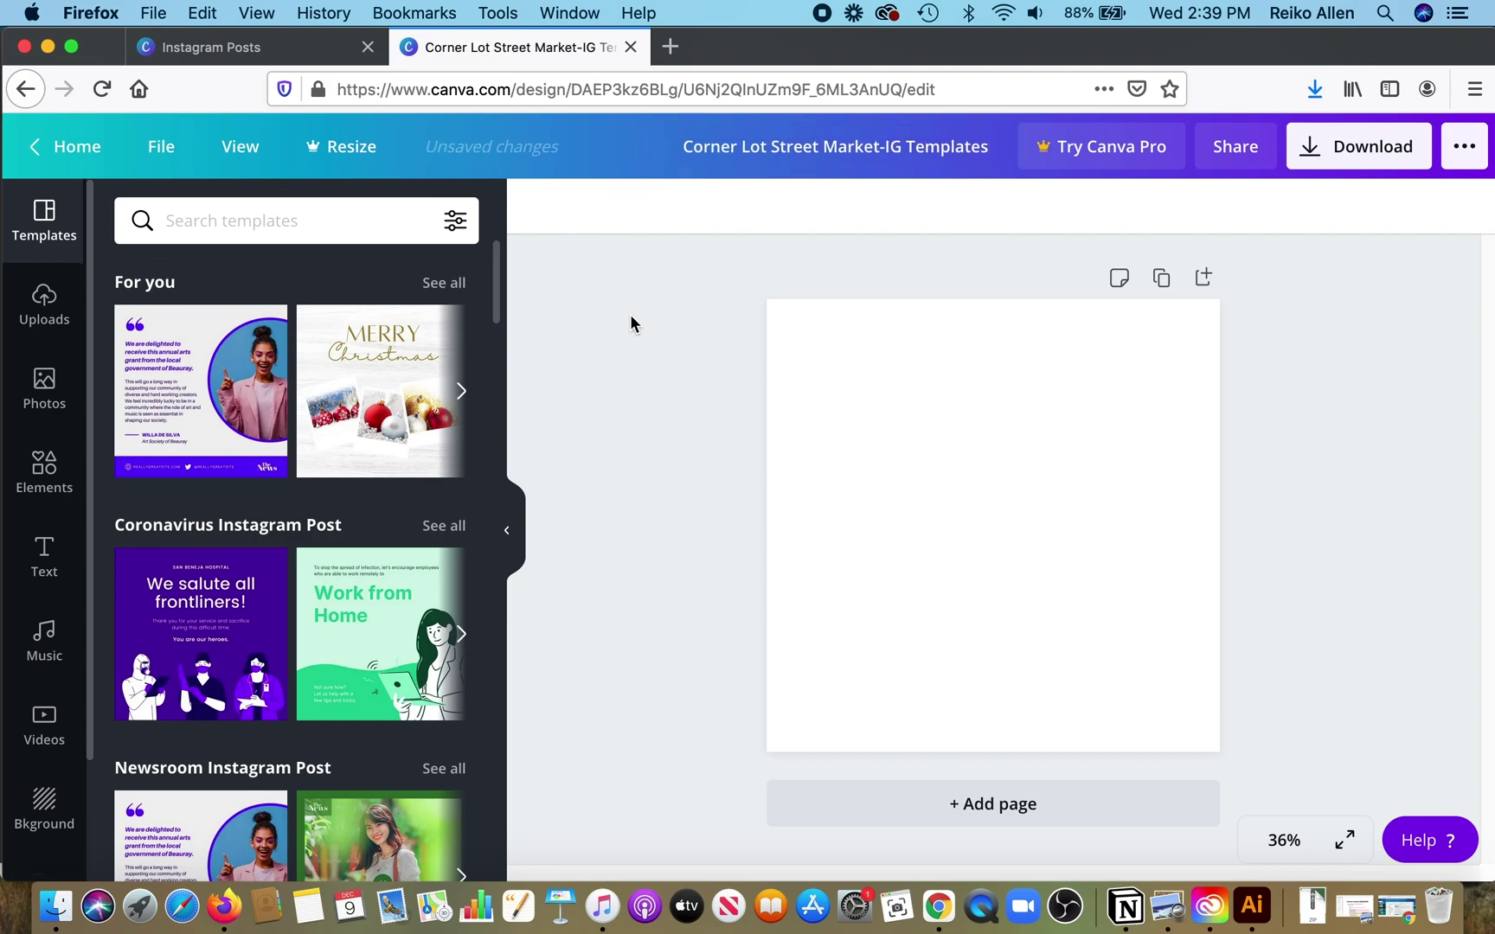
Upload Asset 13.png through Asset 20.png from the computer into Canva's Uploads
{"action": "left_click", "coordinate": [33, 301]}
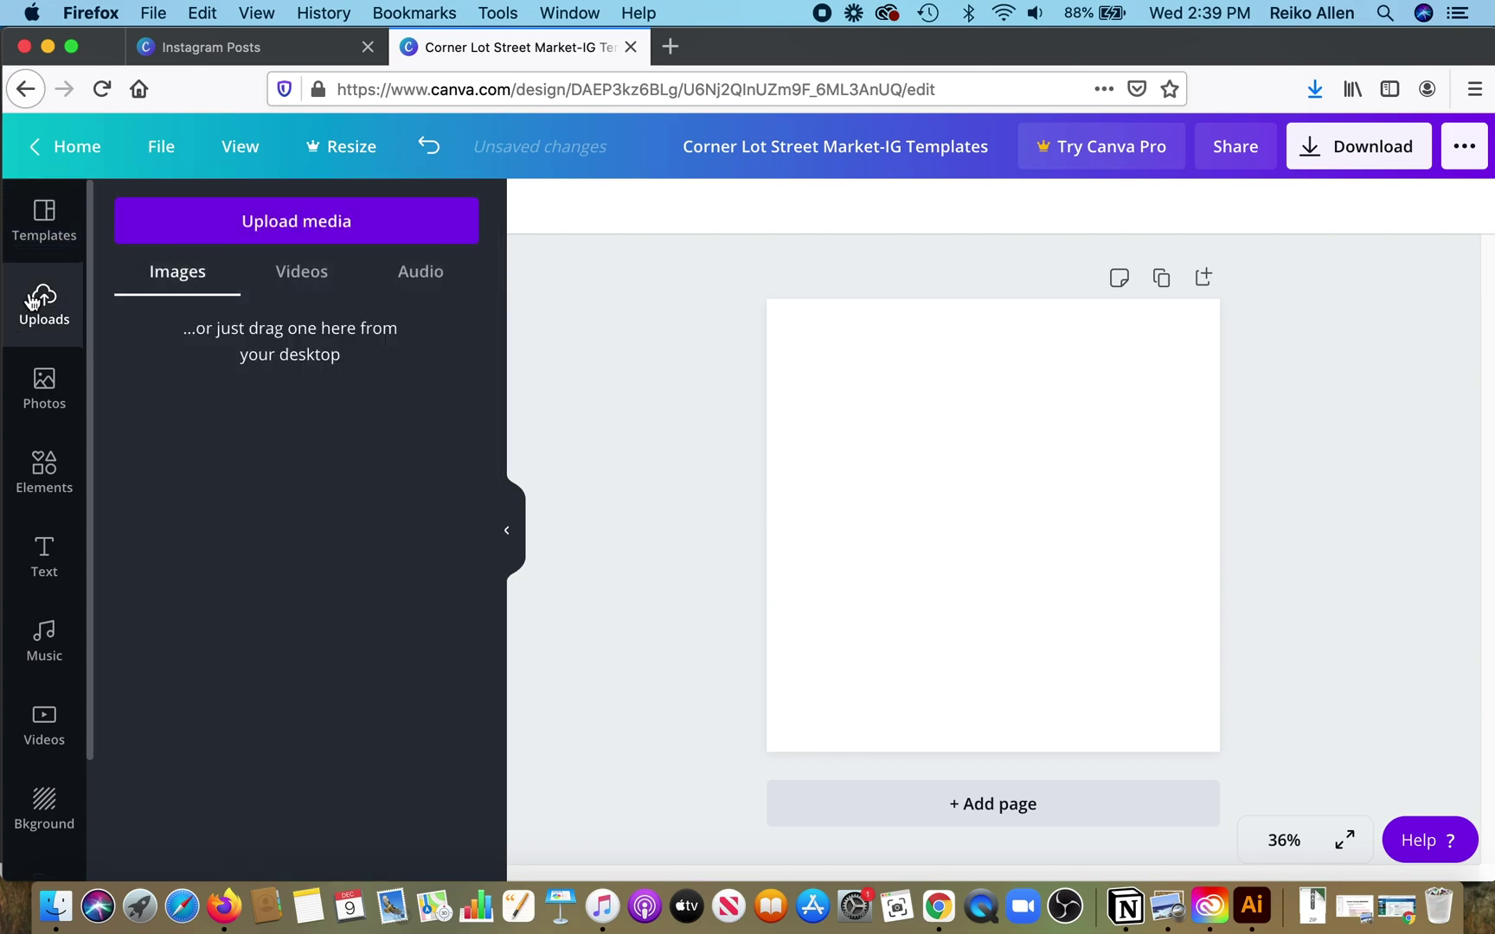
{"action": "left_click", "coordinate": [283, 225]}
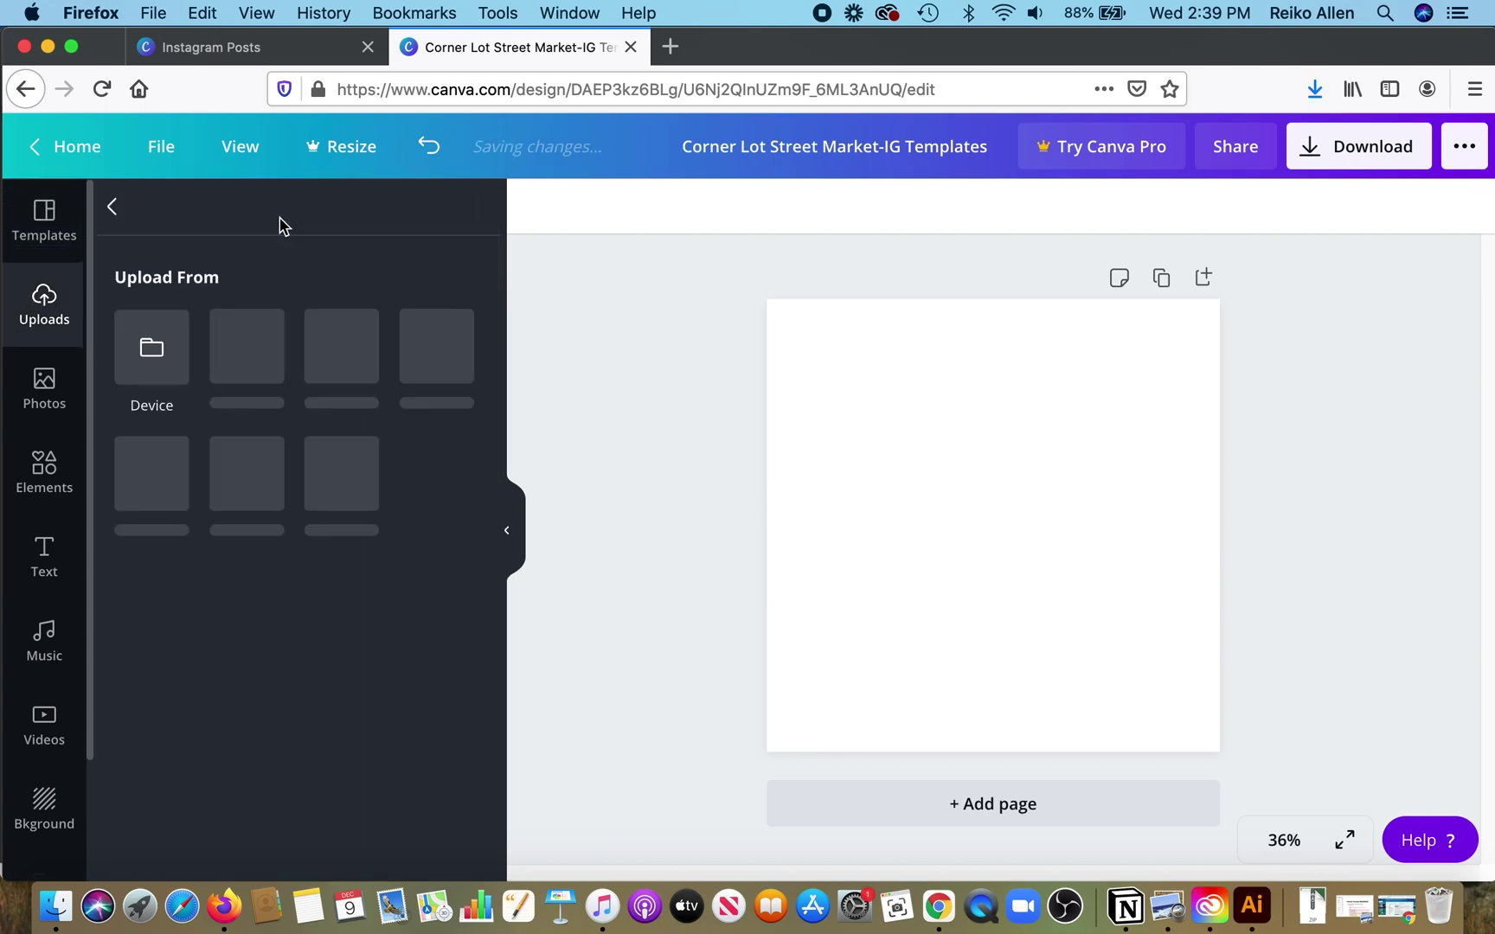
{"action": "left_click", "coordinate": [165, 362]}
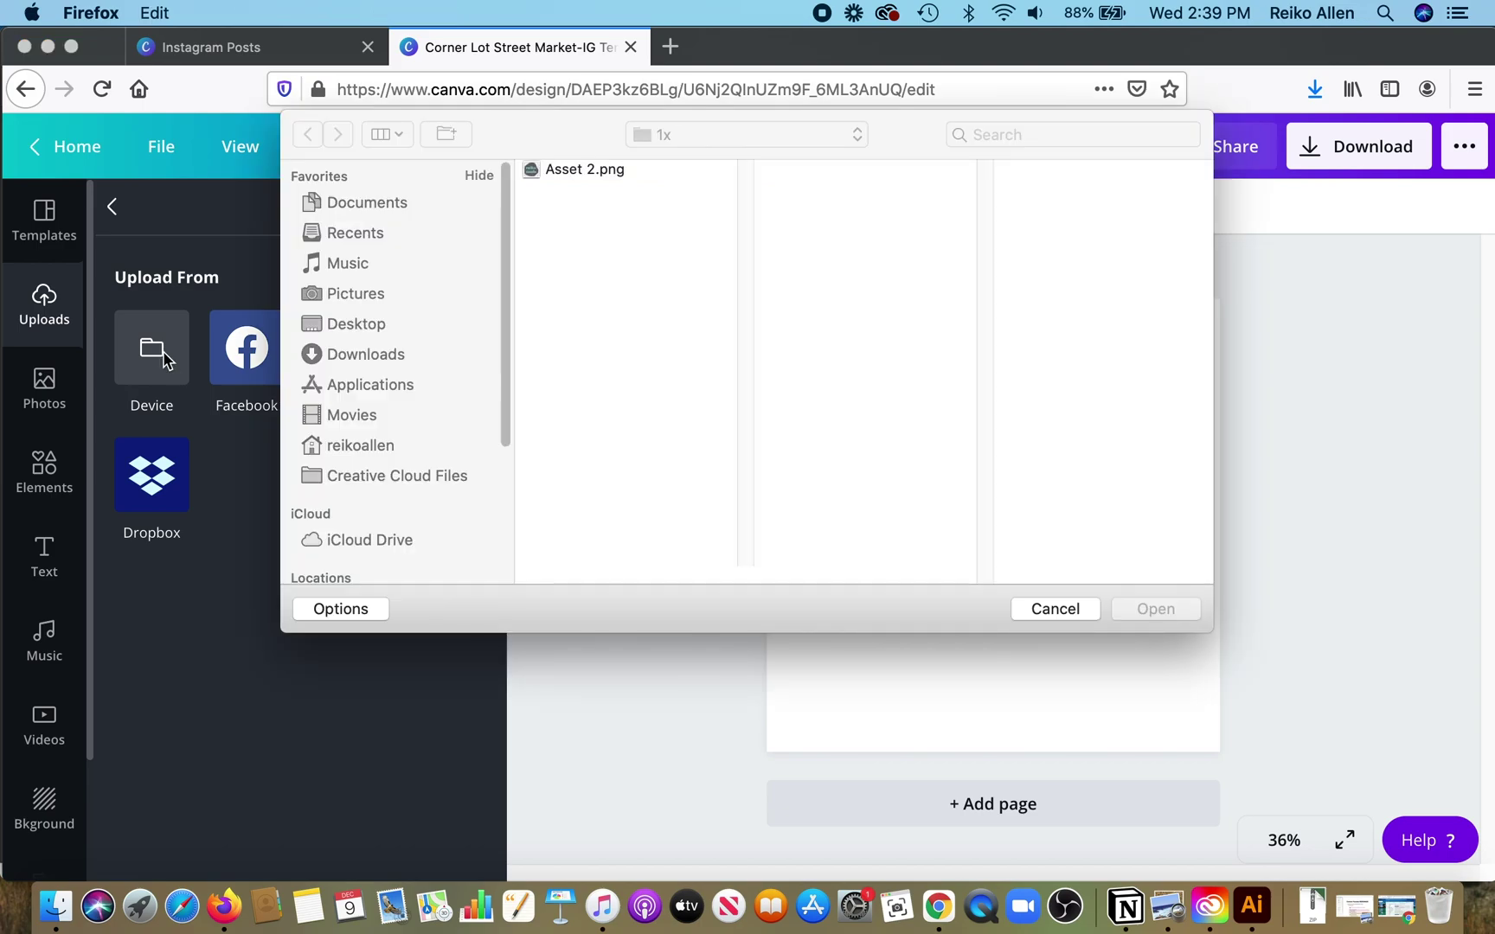
{"action": "left_click", "coordinate": [1070, 318]}
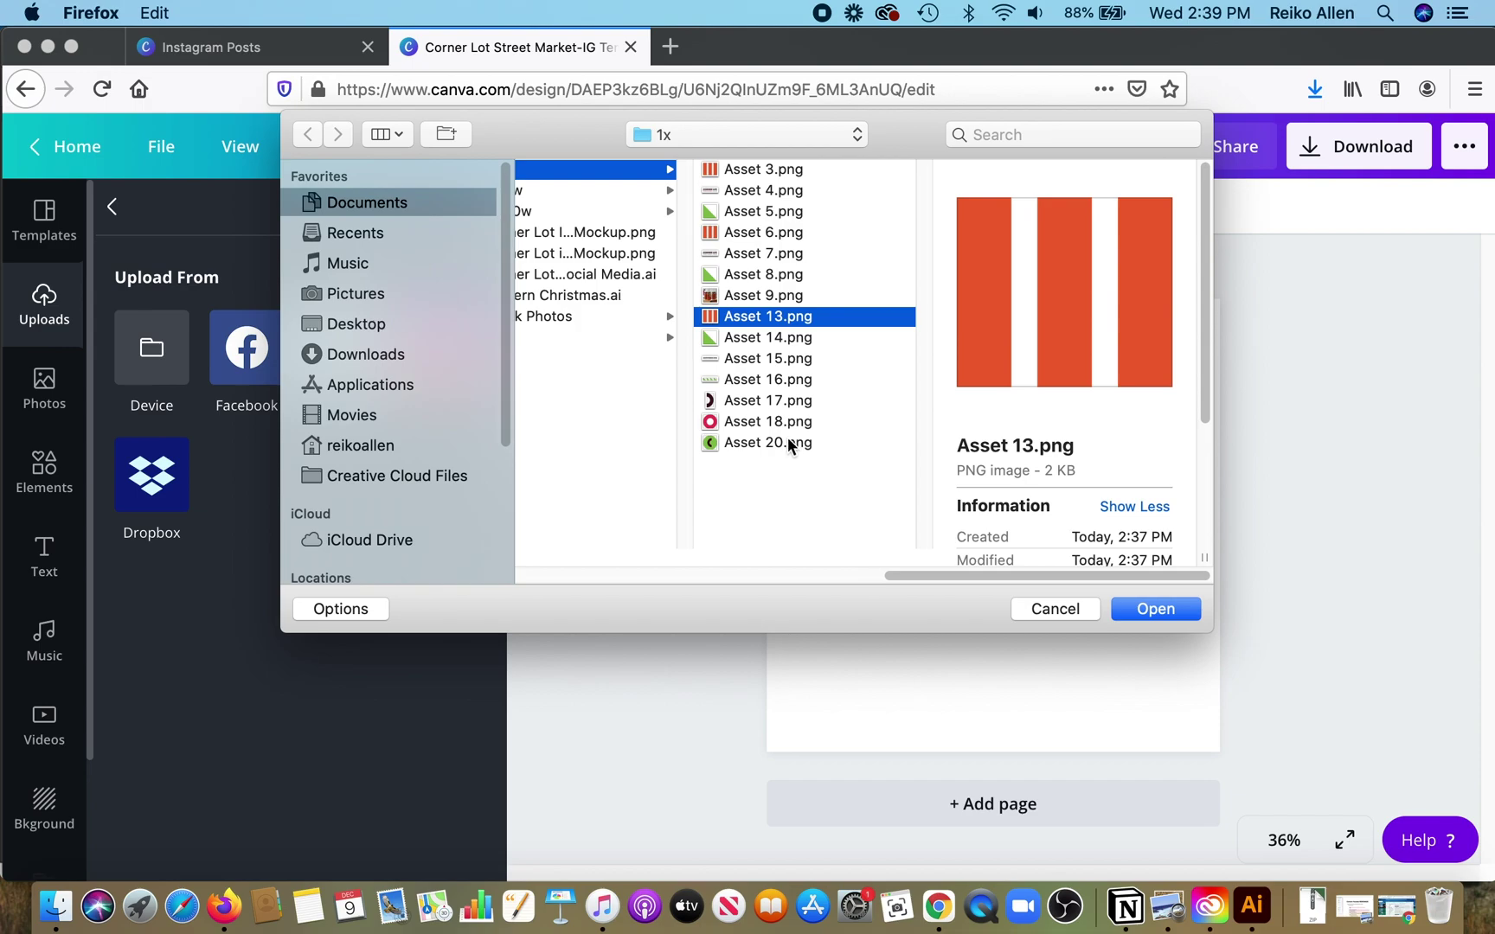
{"action": "left_click", "coordinate": [789, 445], "text": "shift"}
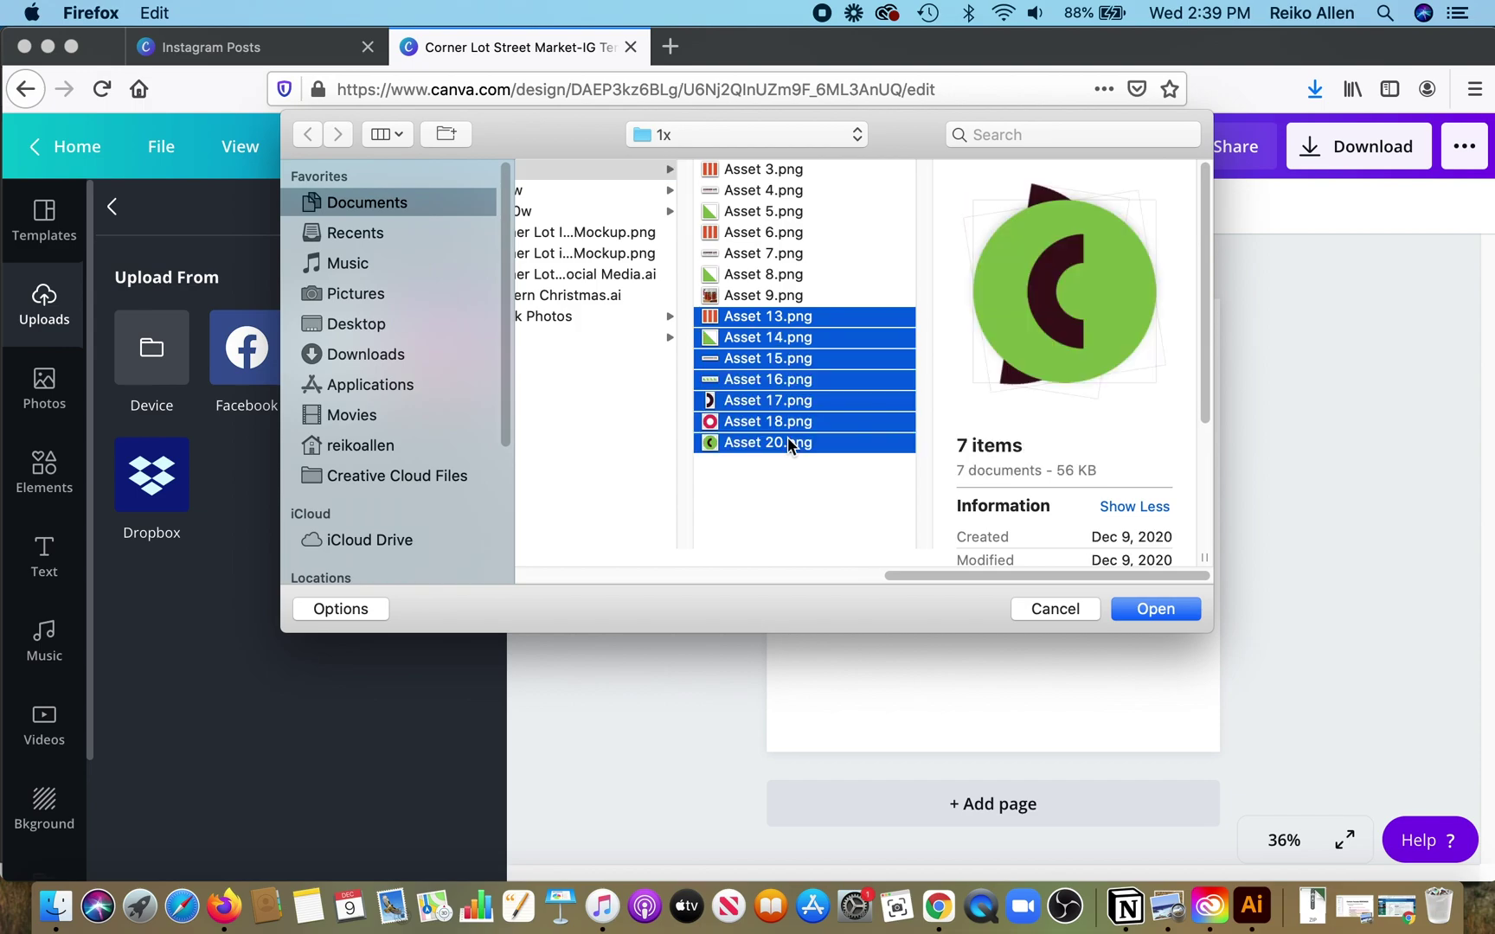
{"action": "left_click", "coordinate": [1170, 609]}
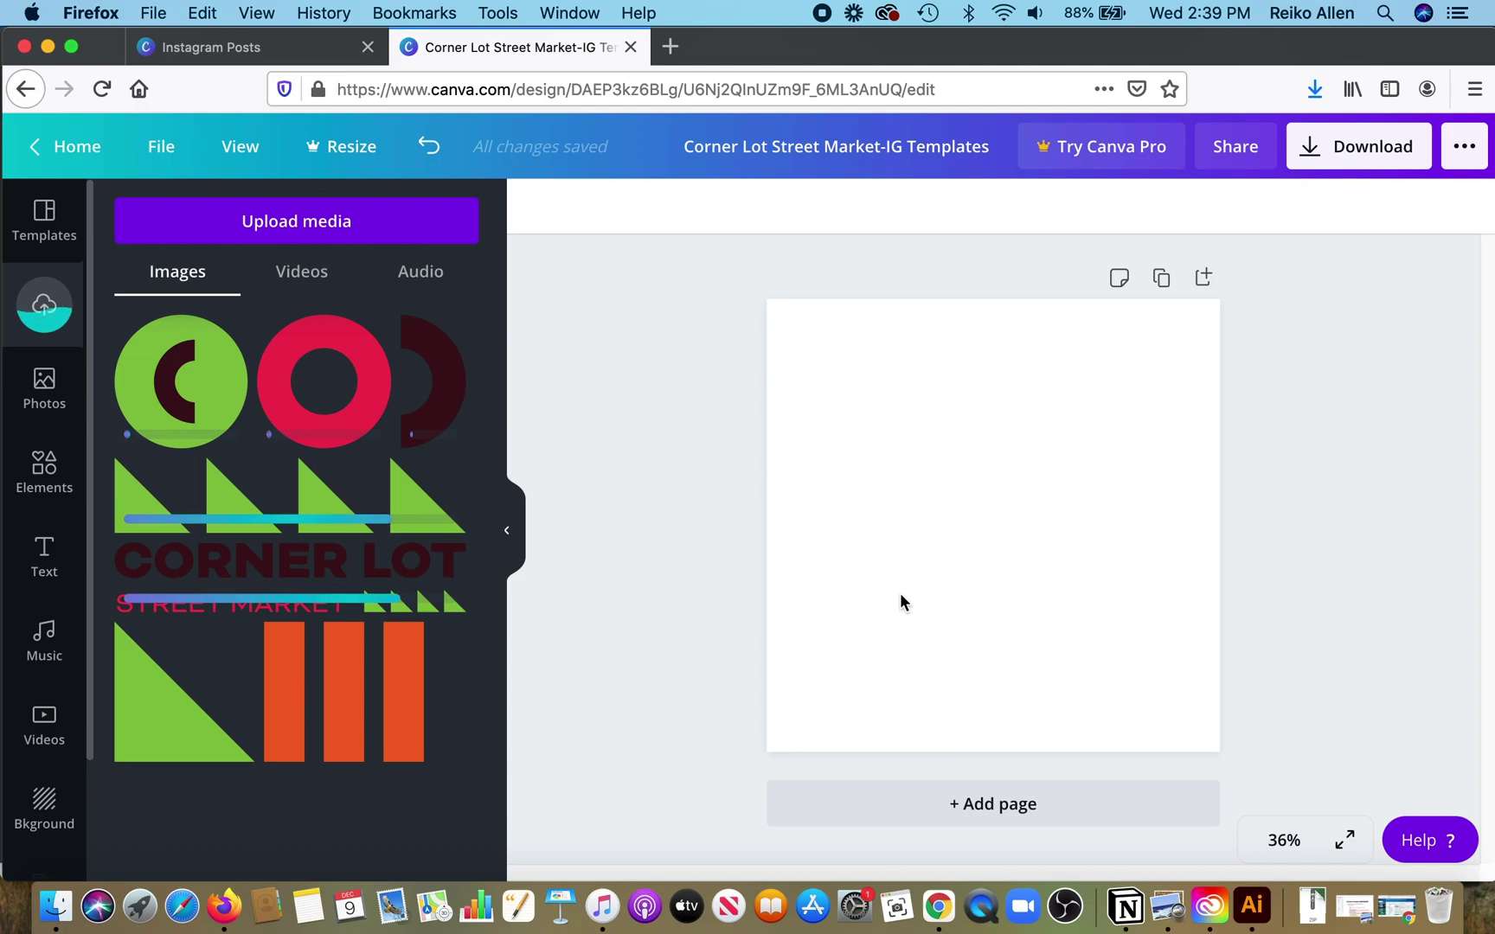
Look up the peach swatch's hex code EDD9C5 in Illustrator, then return to Canva
{"action": "left_click", "coordinate": [1251, 907]}
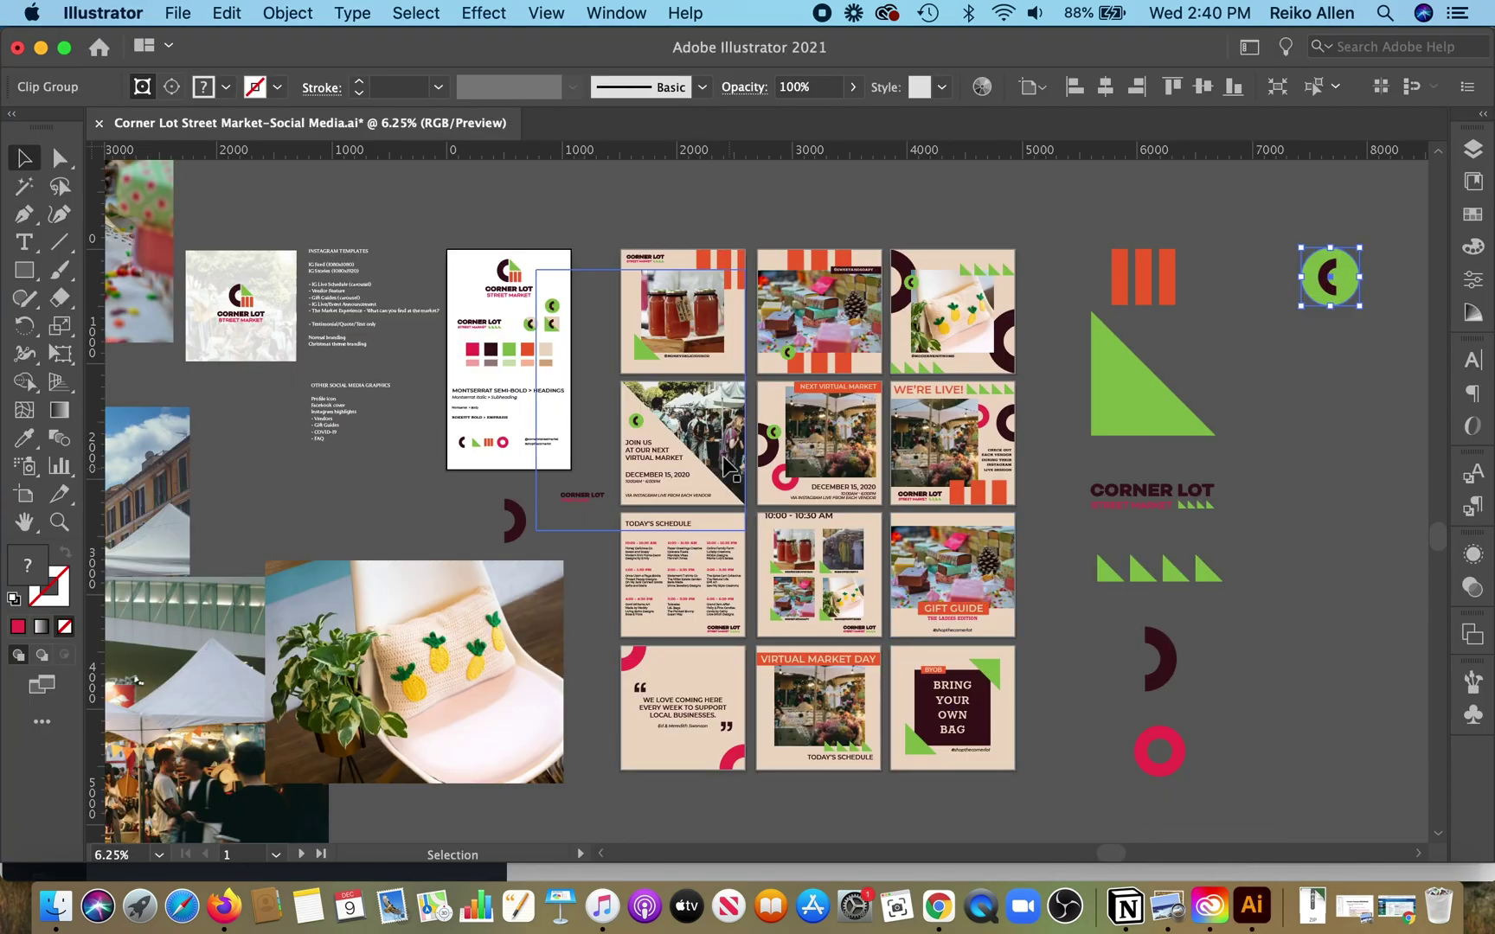
{"action": "left_click", "coordinate": [550, 350]}
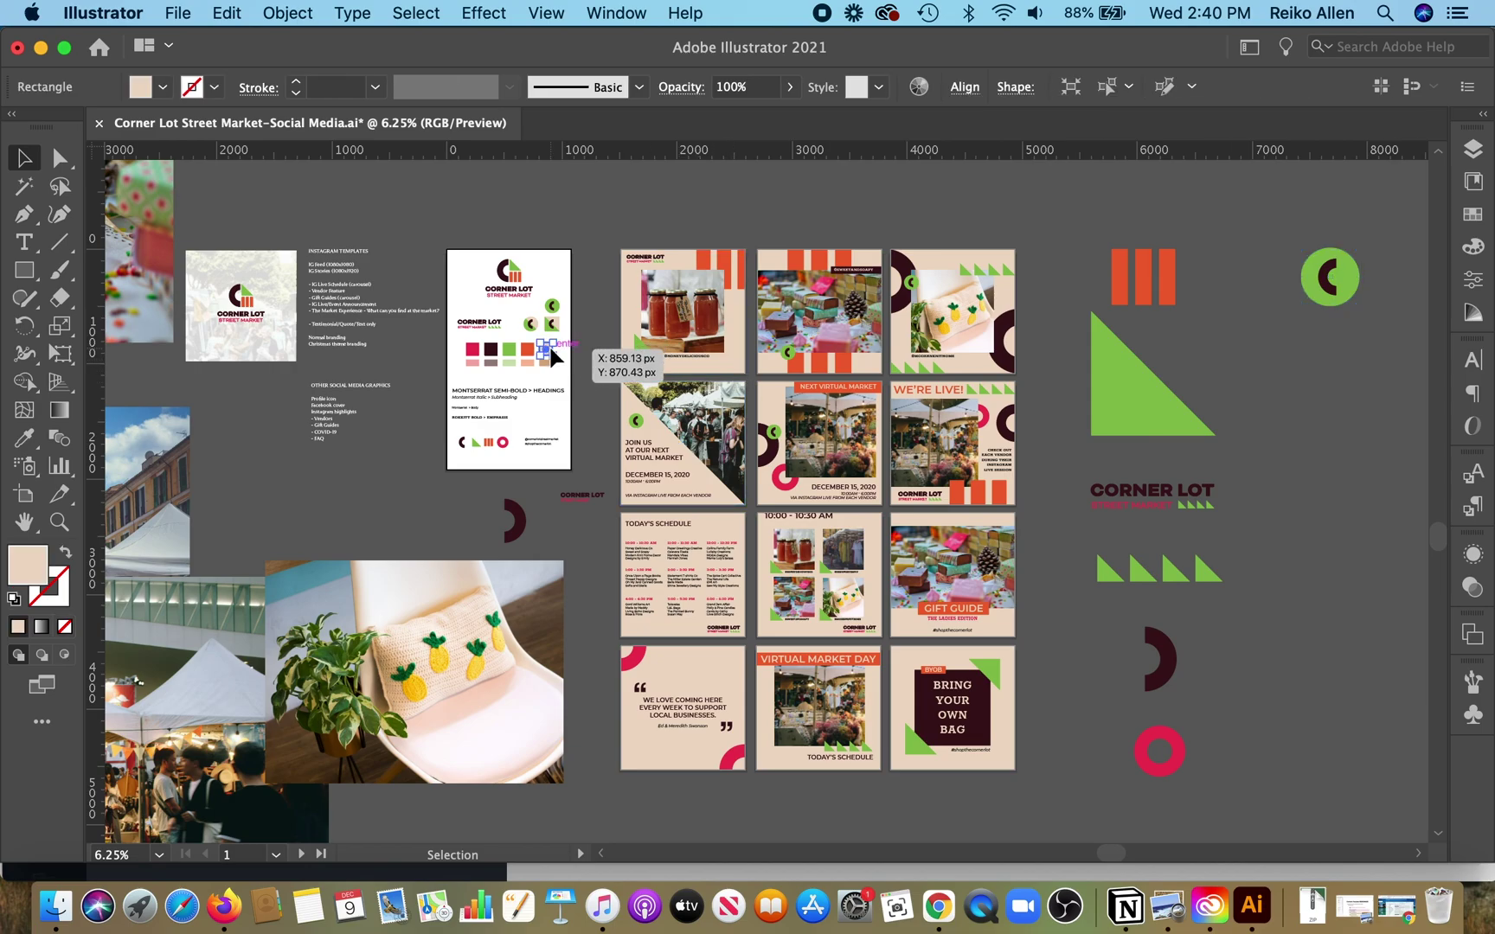
{"action": "double_click", "coordinate": [35, 565]}
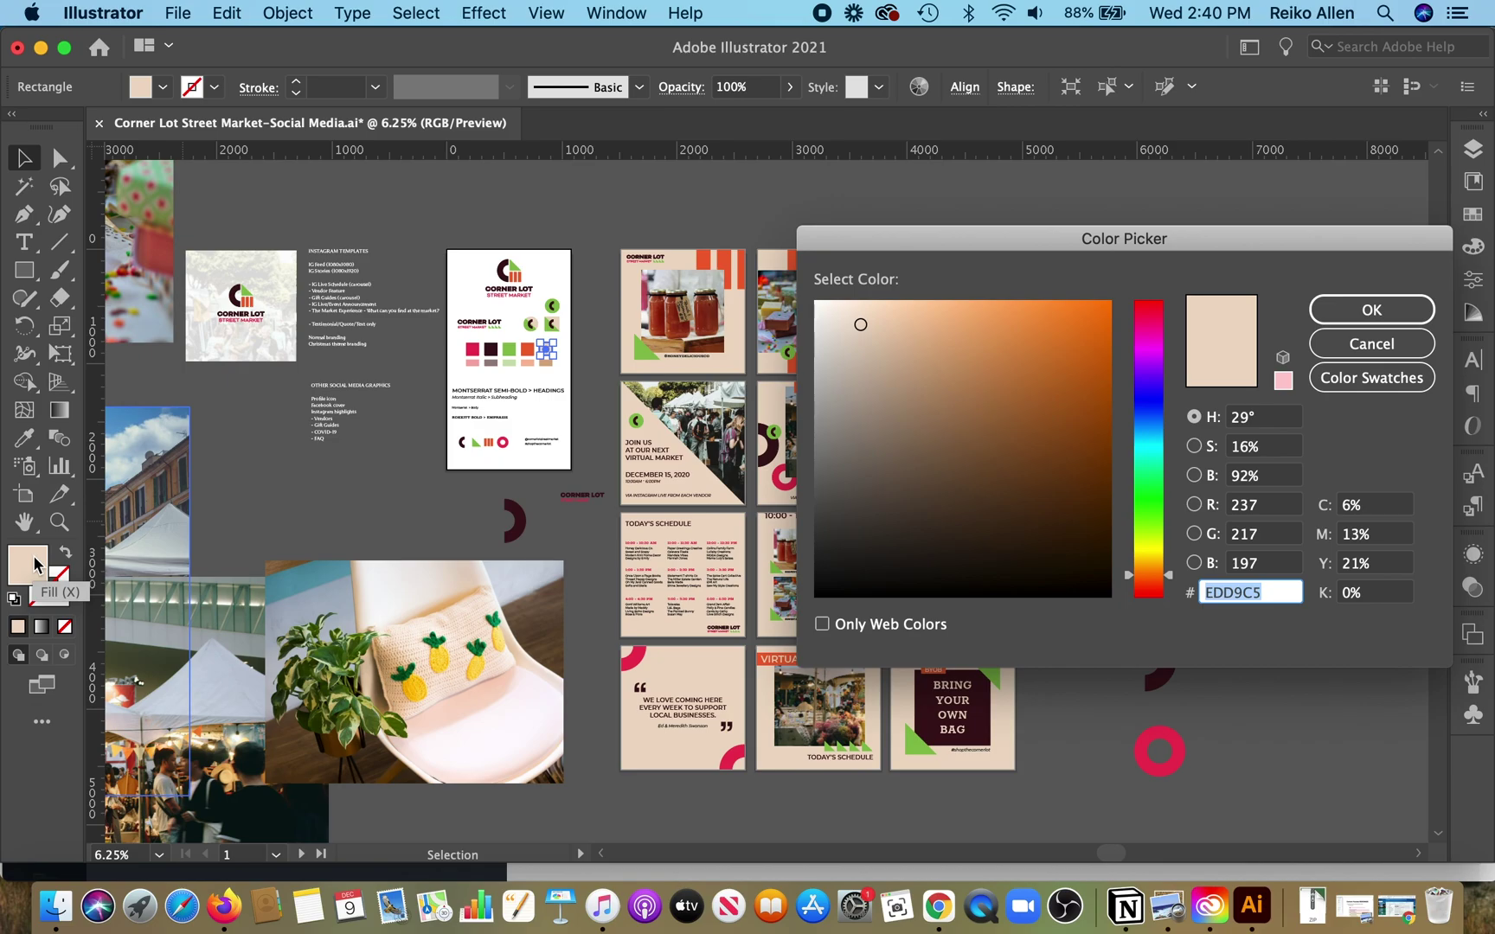
{"action": "left_click", "coordinate": [1351, 304]}
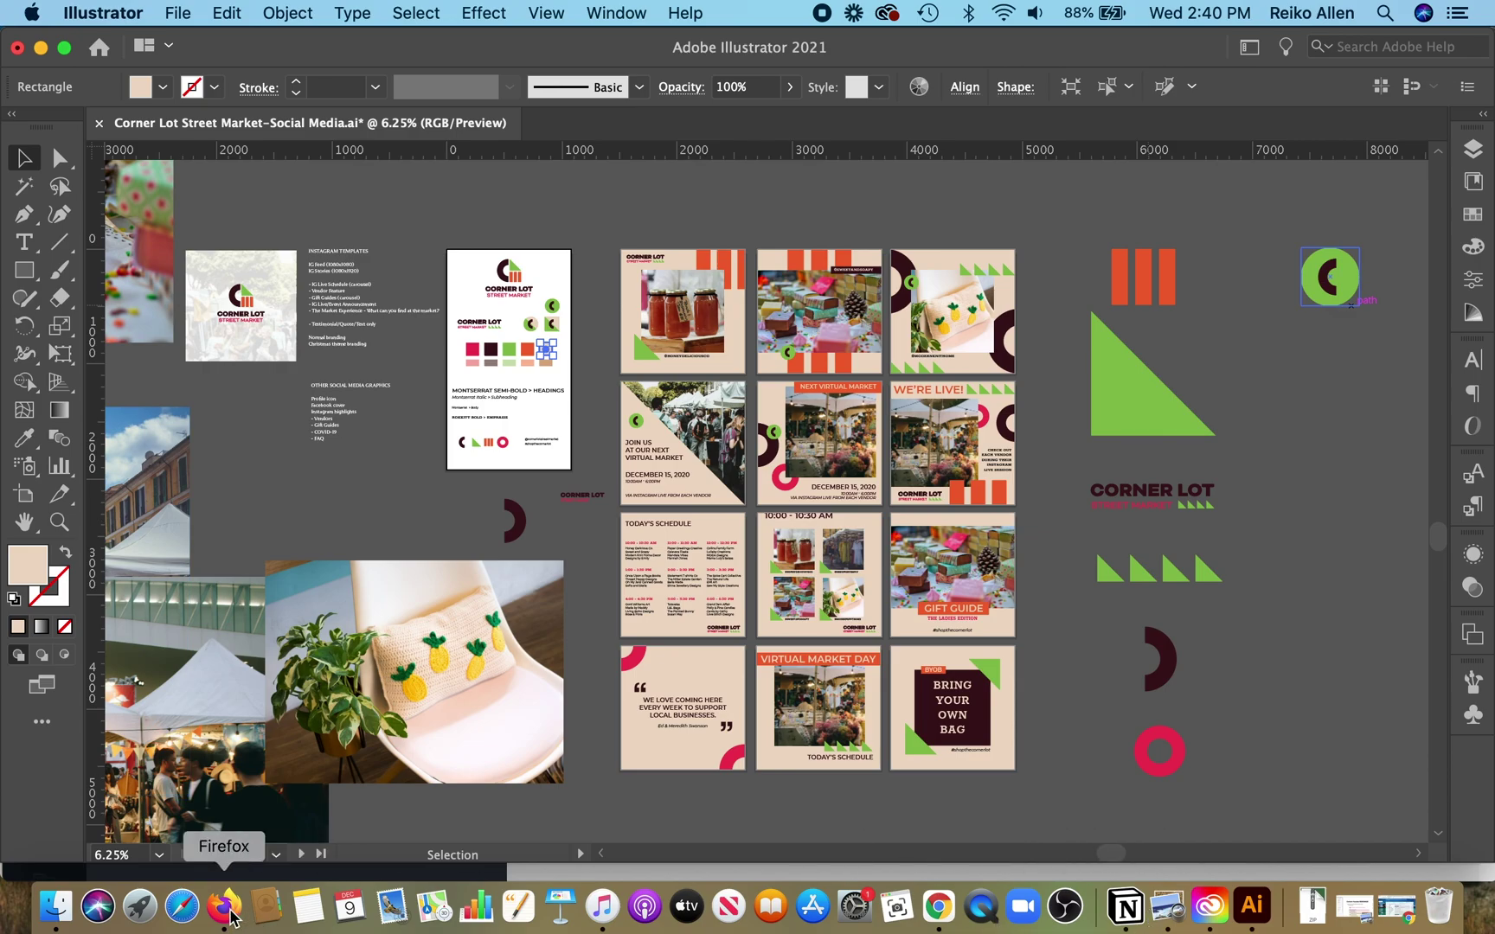
{"action": "left_click", "coordinate": [227, 908]}
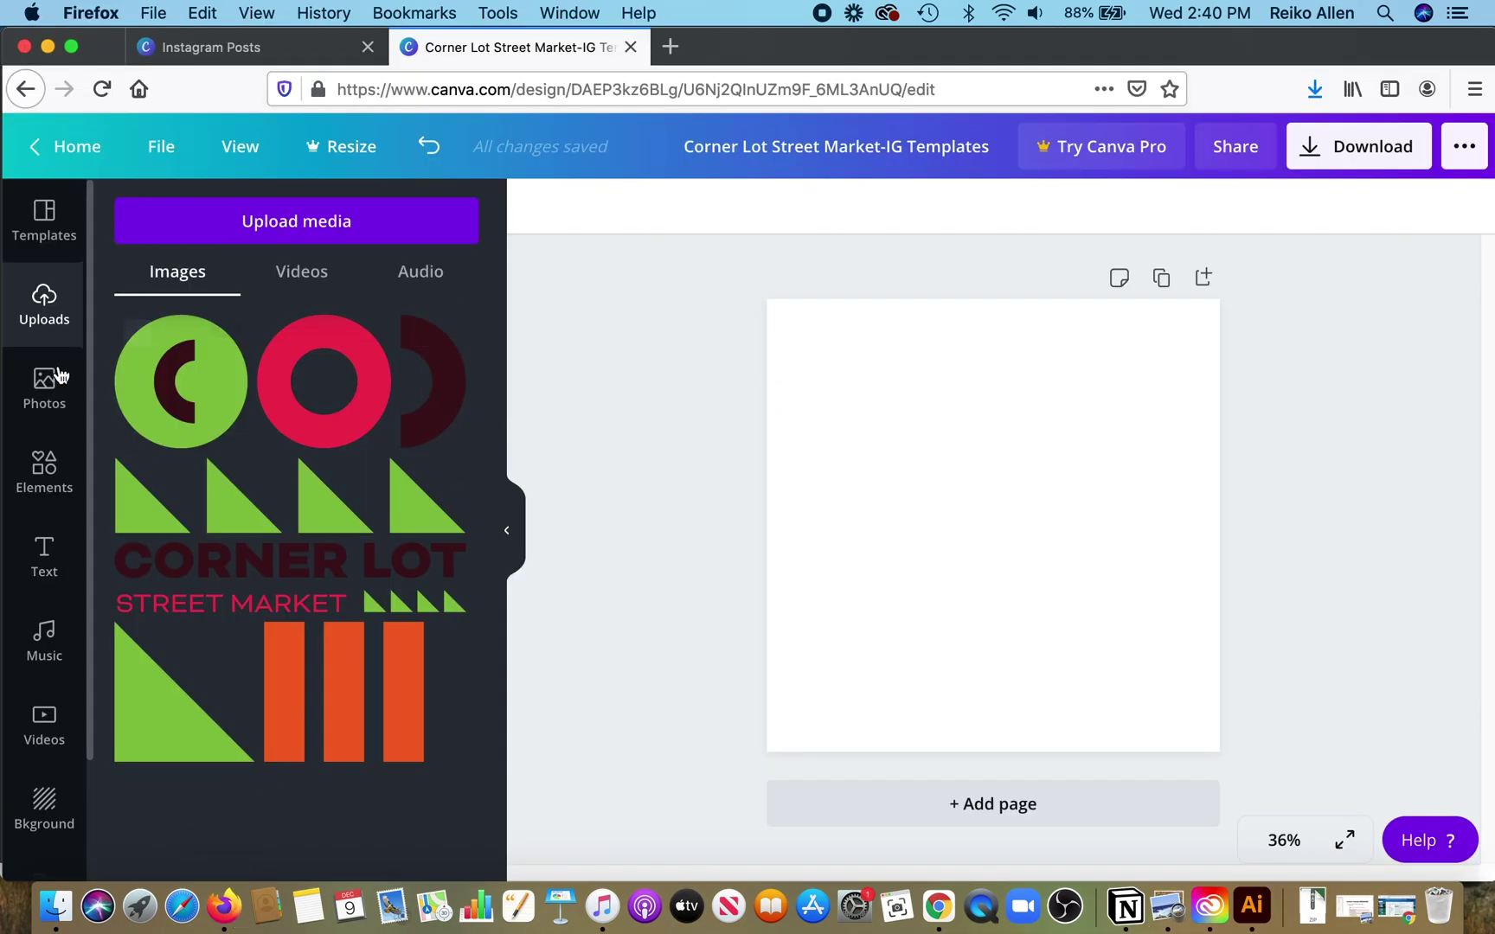
Add a square shape and stretch it to cover the whole page
{"action": "left_click", "coordinate": [46, 487]}
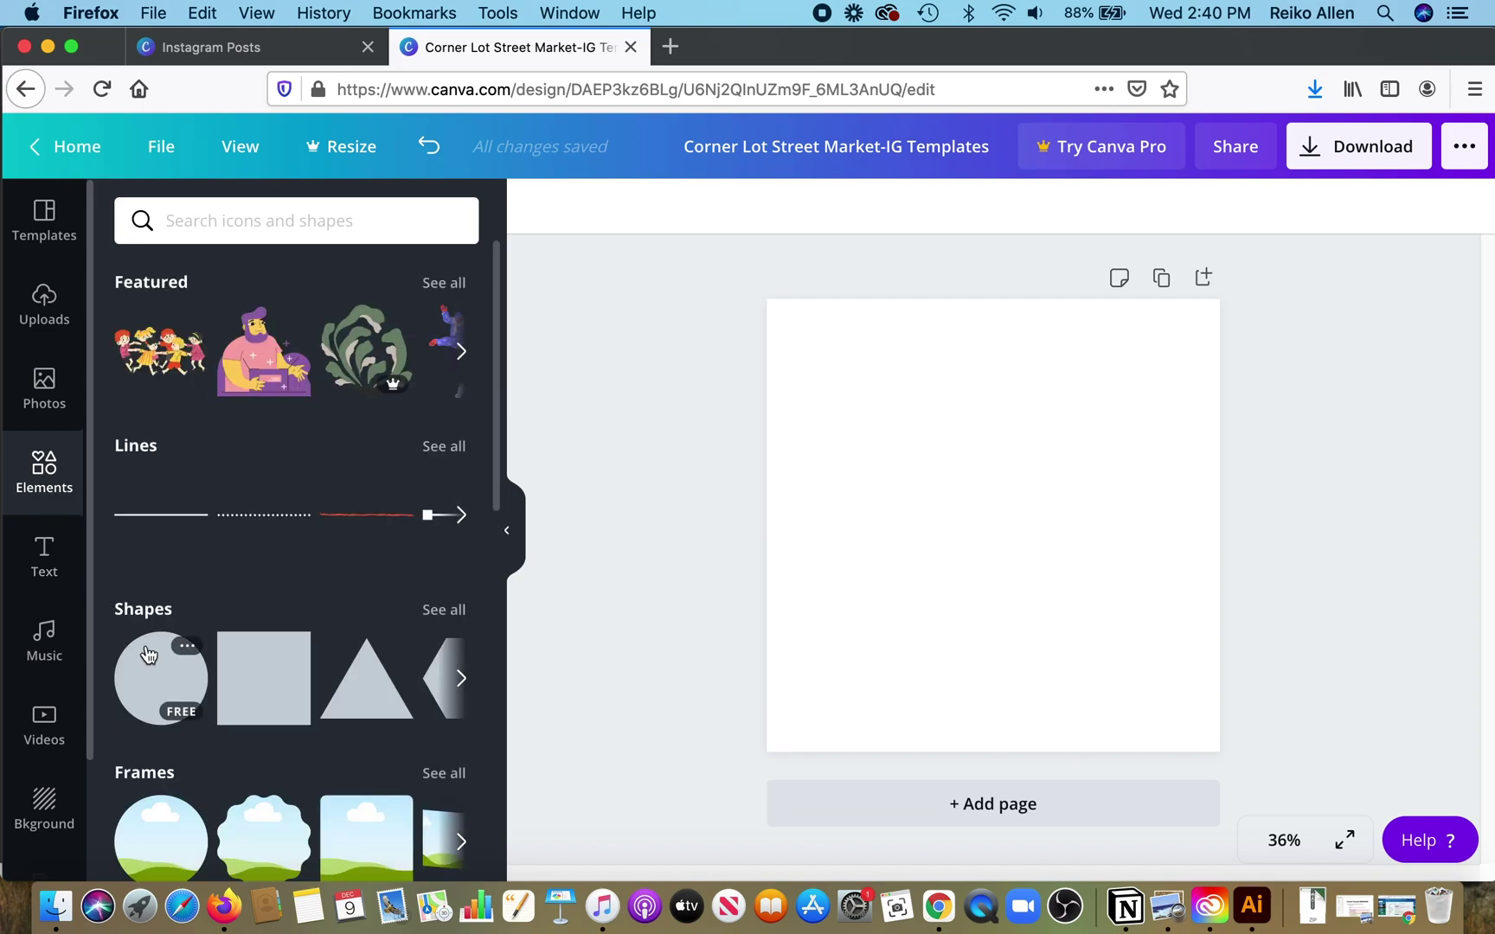
{"action": "left_click", "coordinate": [258, 676]}
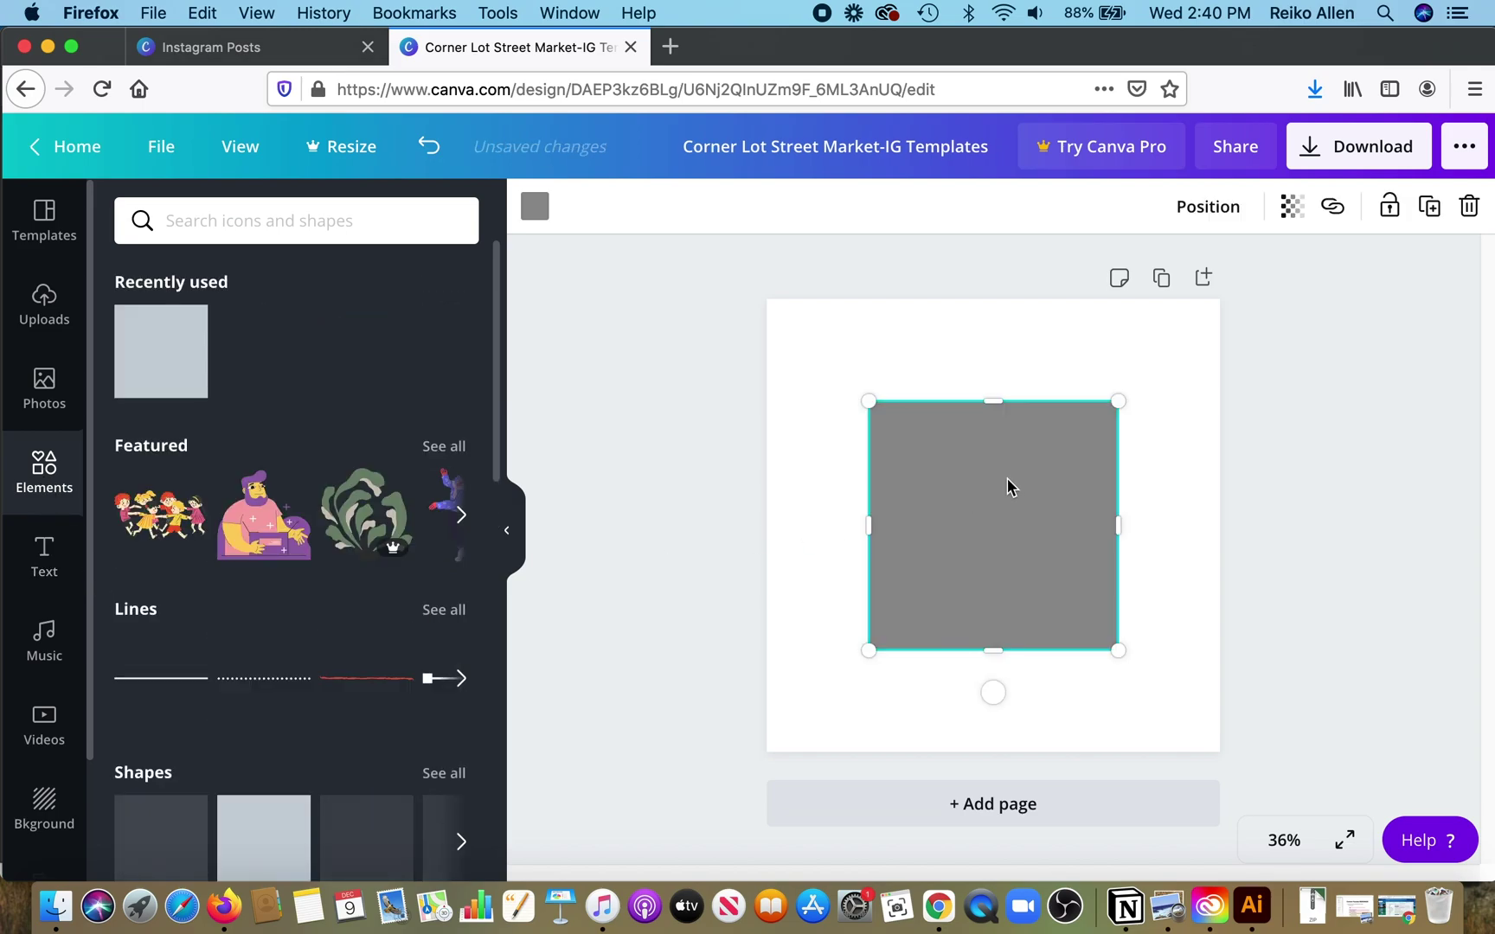
{"action": "left_click_drag", "start_coordinate": [1007, 478], "coordinate": [906, 375]}
{"action": "left_click_drag", "start_coordinate": [1016, 549], "coordinate": [1216, 760]}
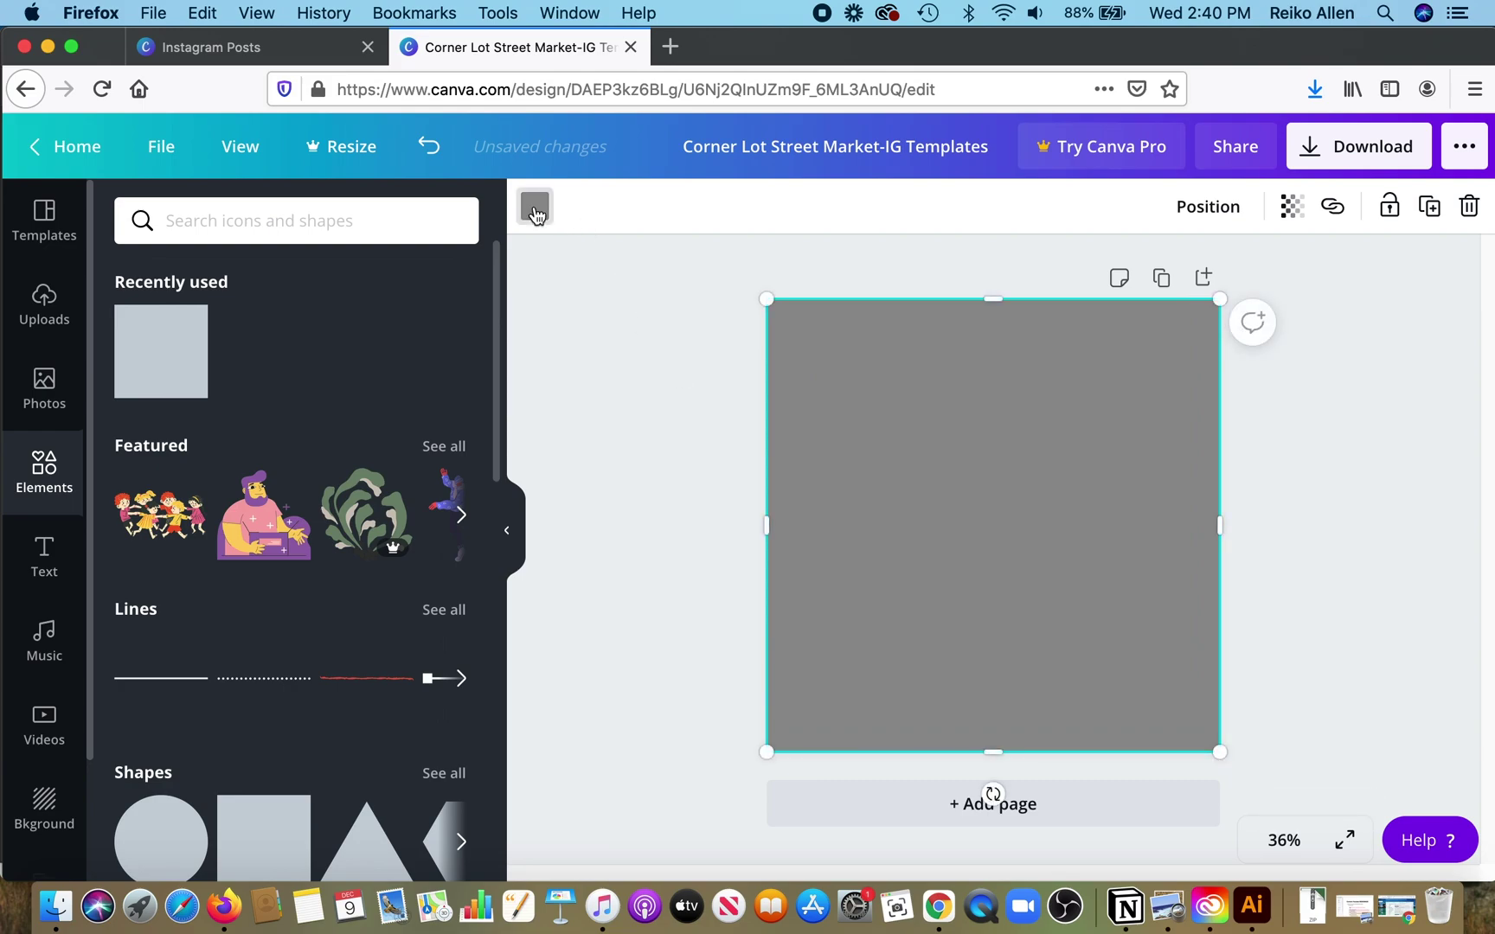
Colour the background square with the custom colour #EDD9C5
{"action": "left_click", "coordinate": [535, 210]}
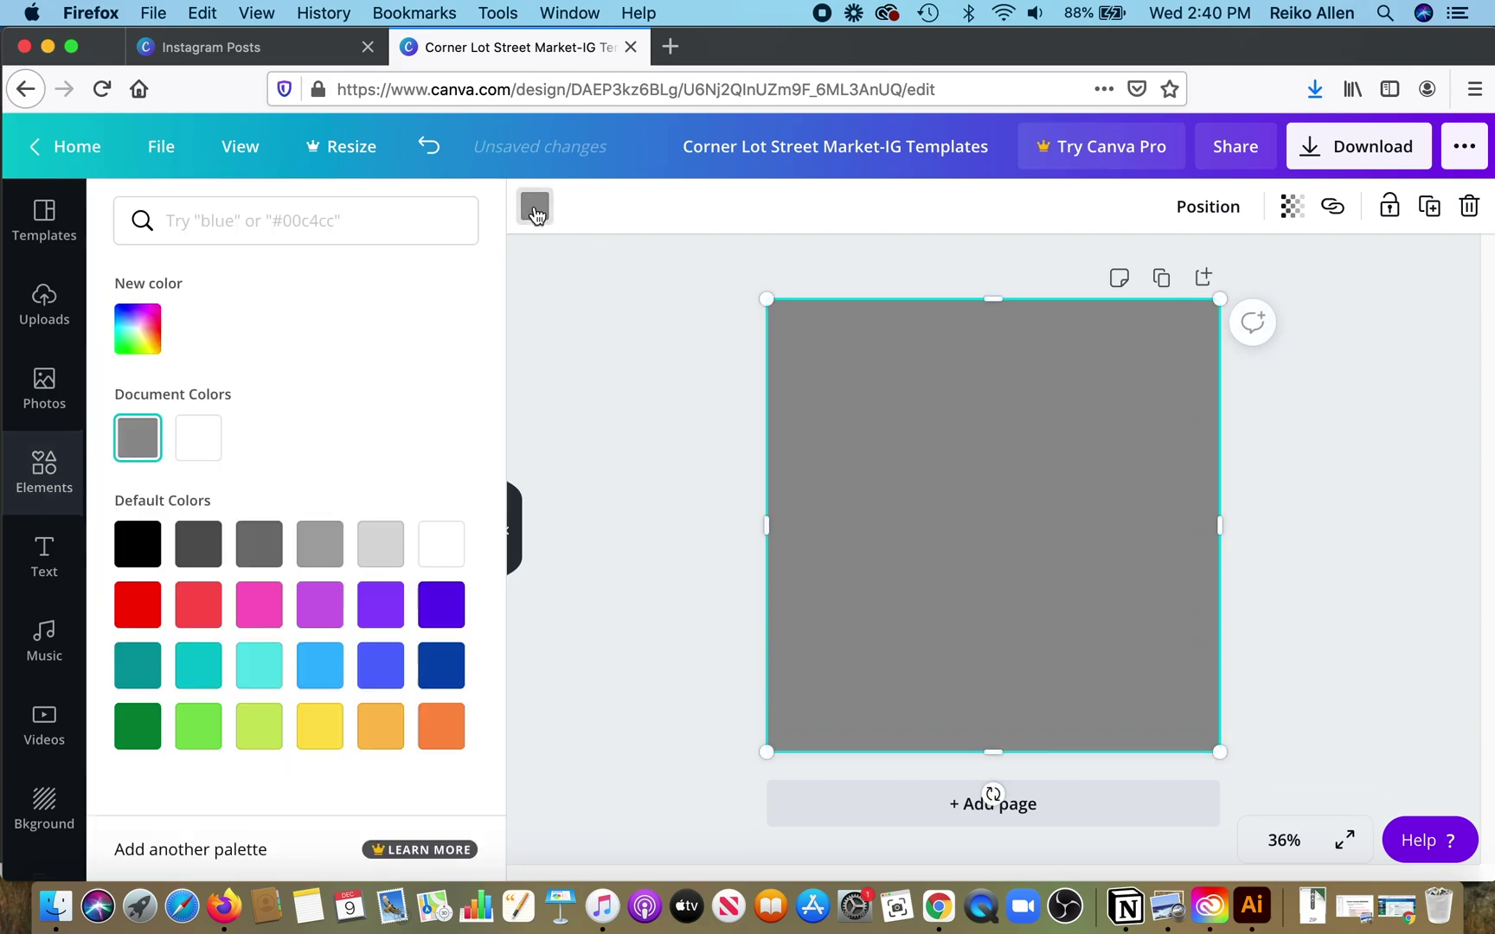
{"action": "left_click", "coordinate": [148, 332]}
{"action": "type", "text": "#EDD9C5"}
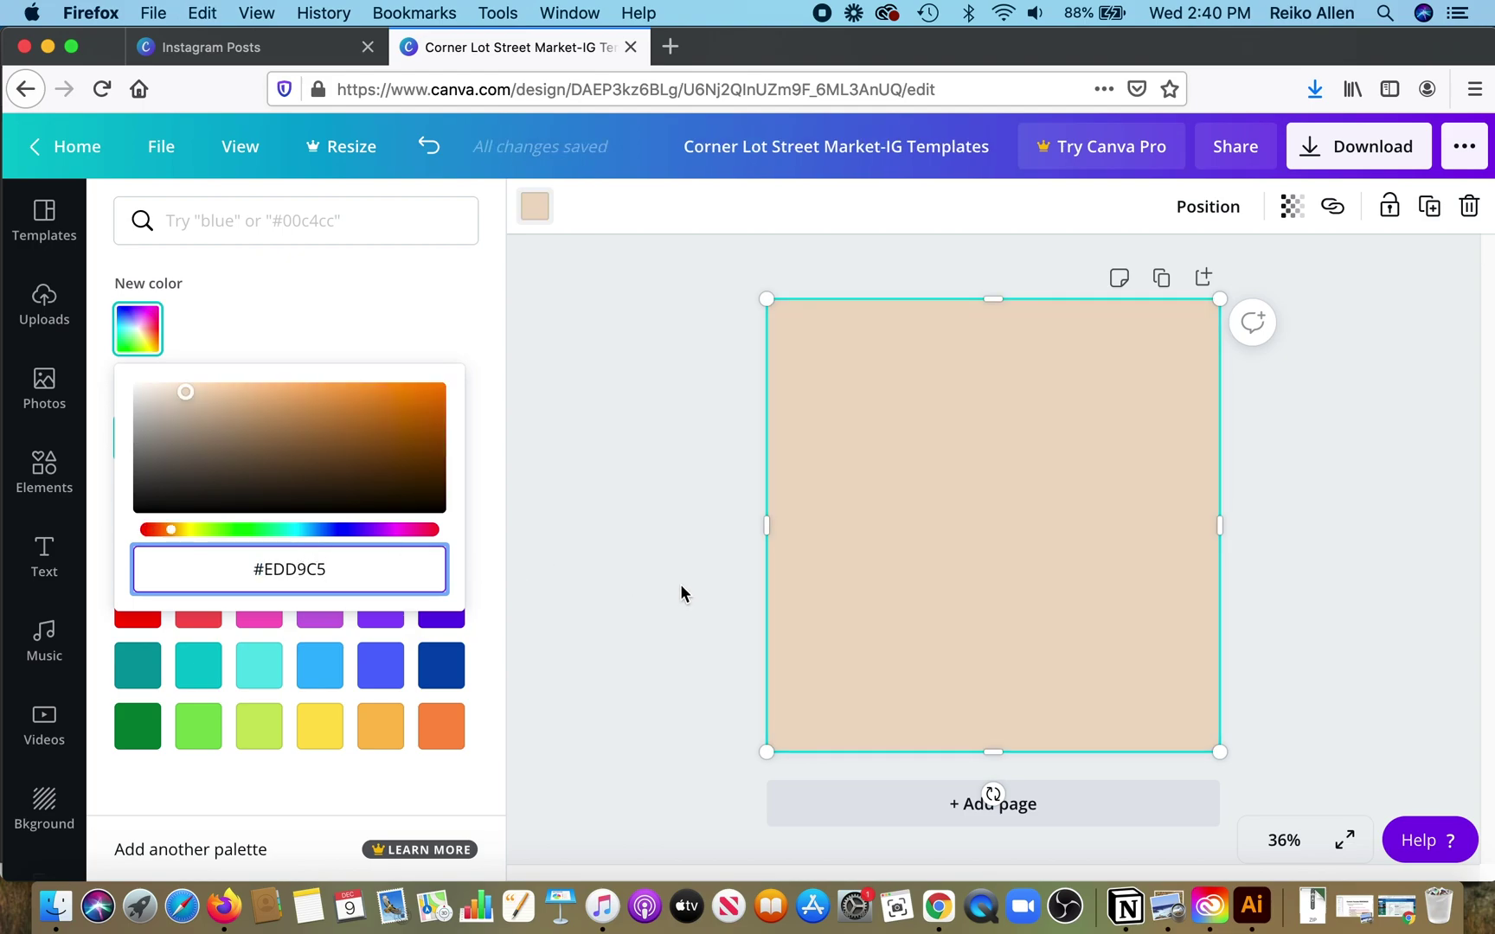
{"action": "key", "text": "Escape"}
{"action": "key", "text": "Escape"}
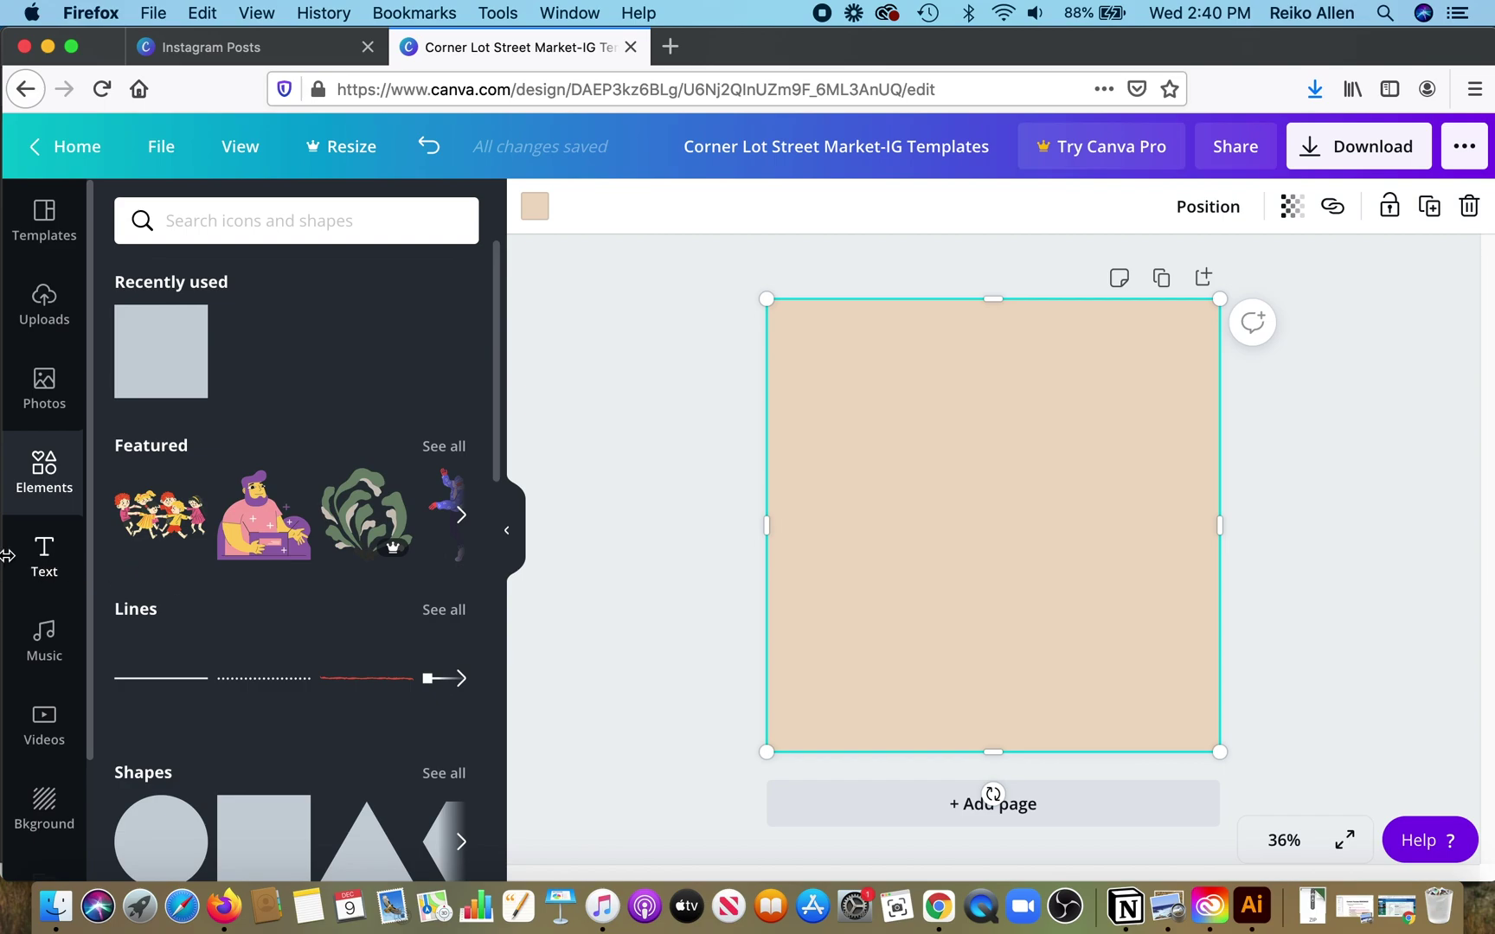
Arrange the Canva and Illustrator windows side by side
{"action": "left_click_drag", "start_coordinate": [4, 563], "coordinate": [494, 568]}
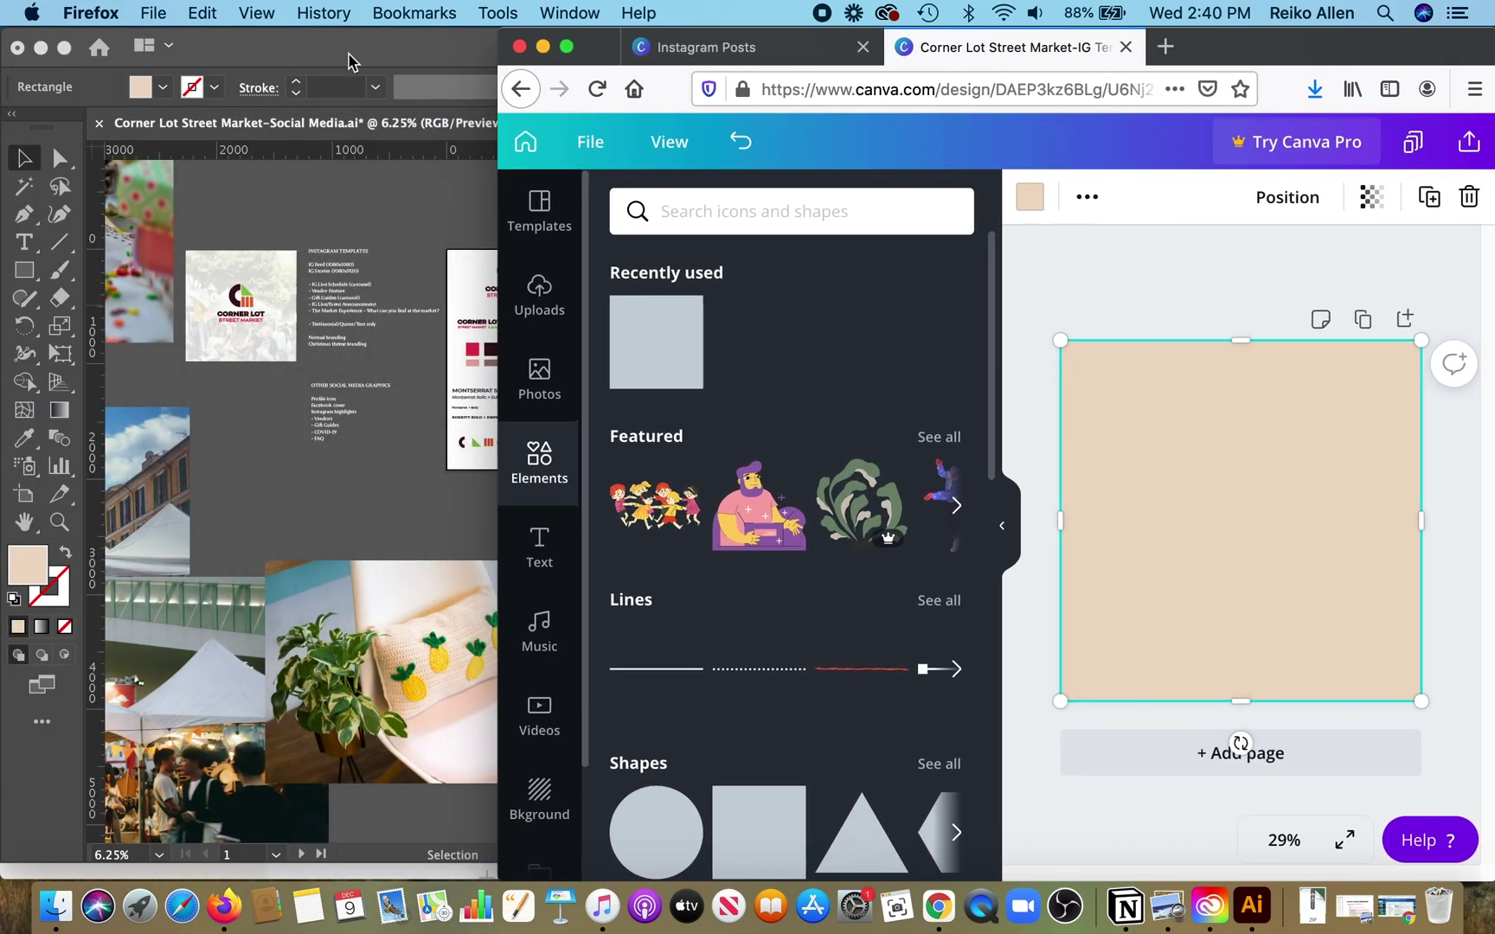
{"action": "left_click", "coordinate": [348, 60]}
{"action": "left_click_drag", "start_coordinate": [1490, 772], "coordinate": [591, 744]}
{"action": "left_click", "coordinate": [1364, 63]}
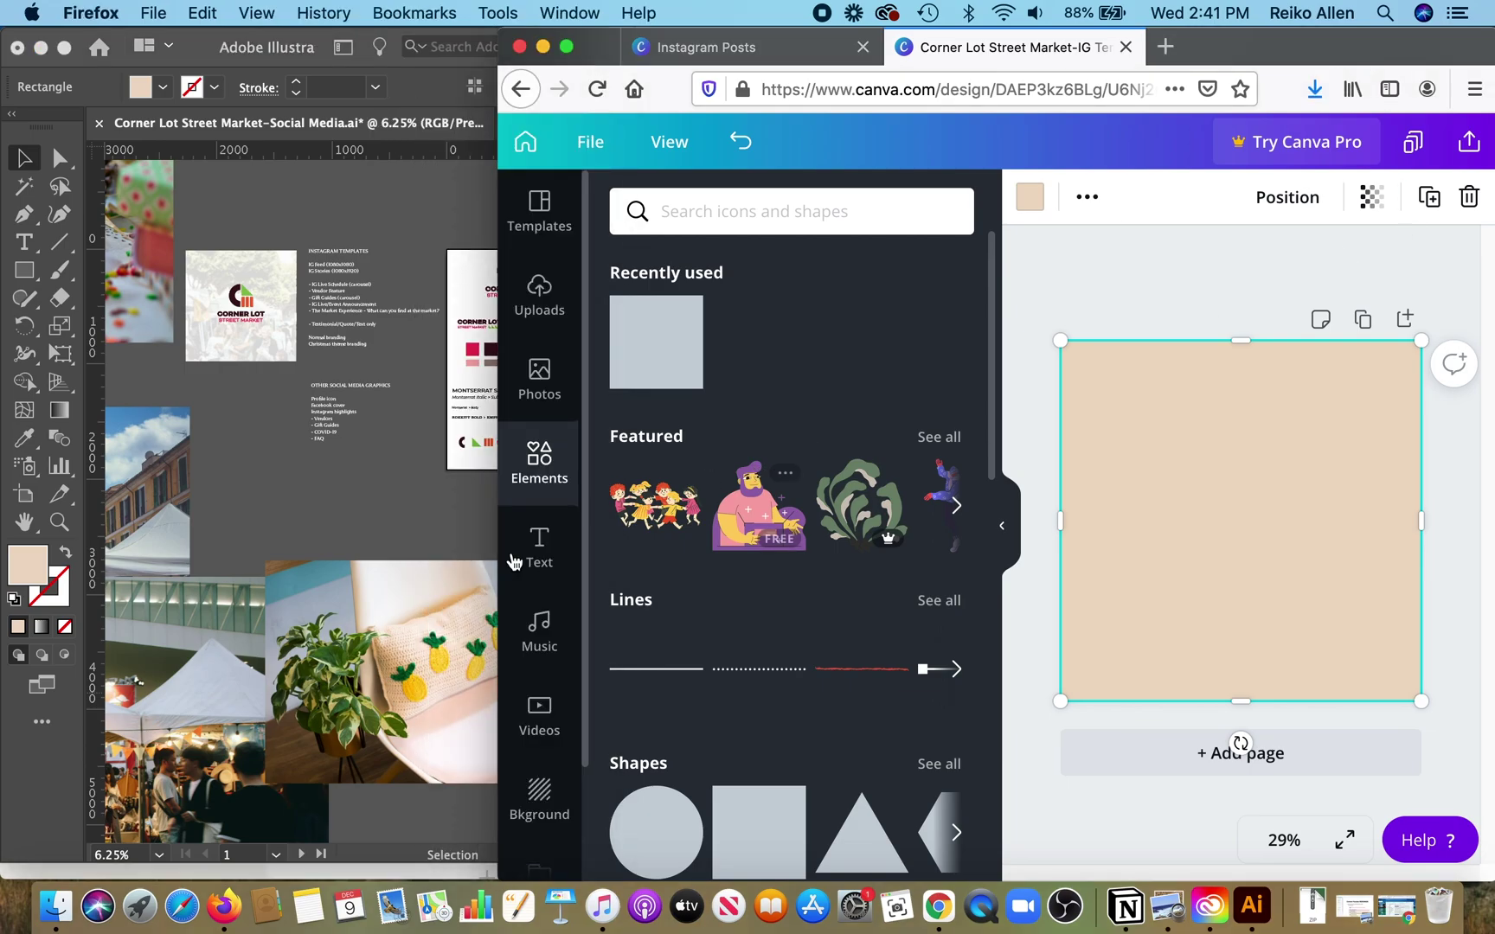
{"action": "left_click_drag", "start_coordinate": [496, 566], "coordinate": [581, 560]}
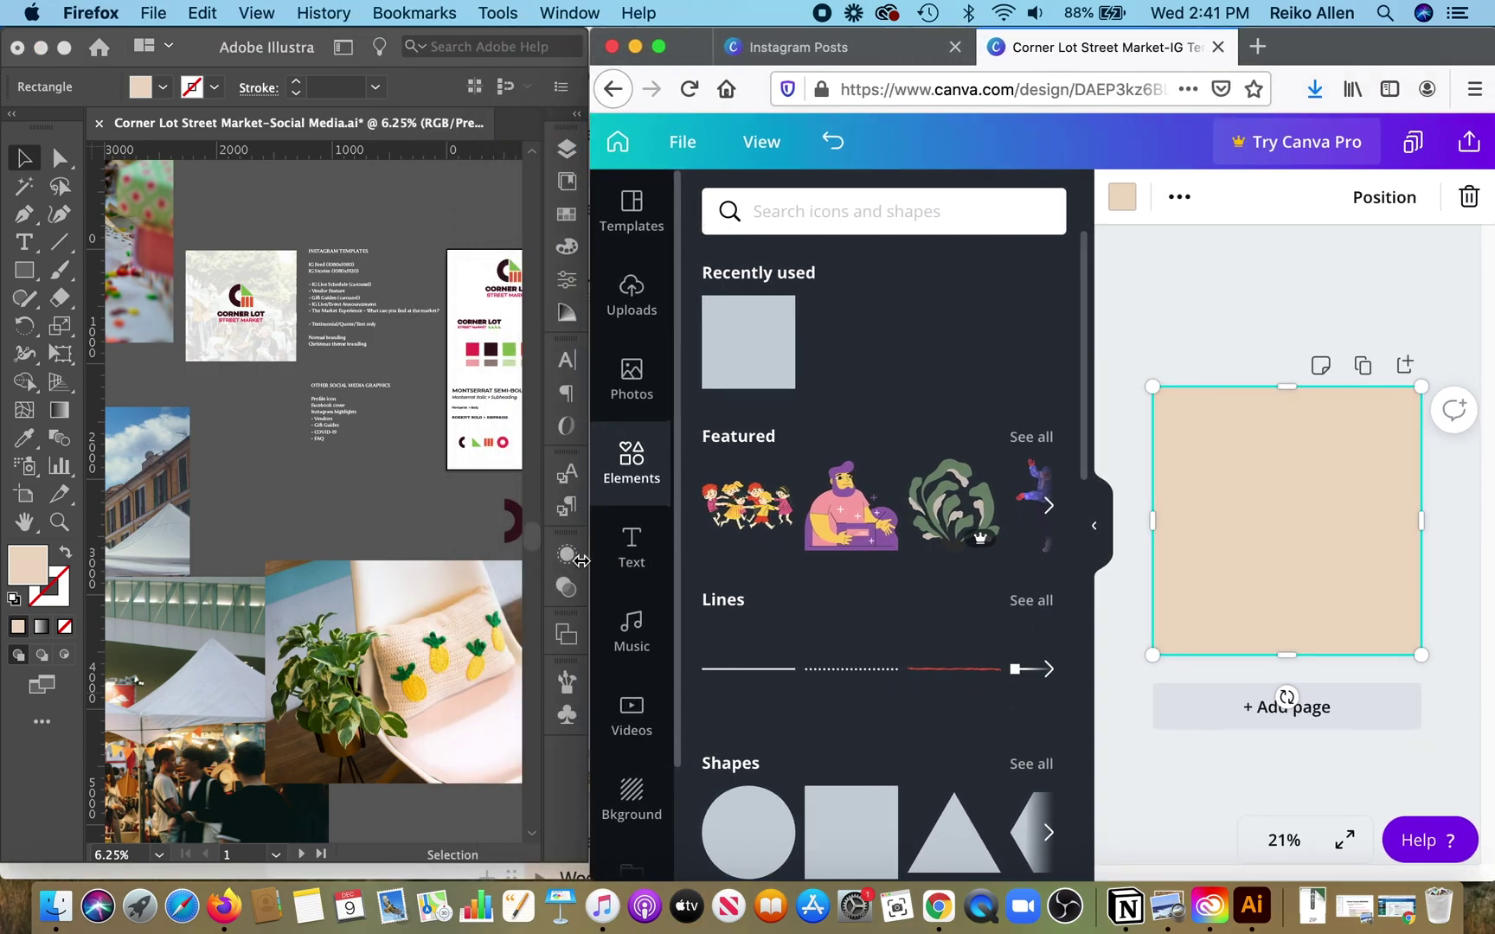
{"action": "left_click", "coordinate": [417, 825]}
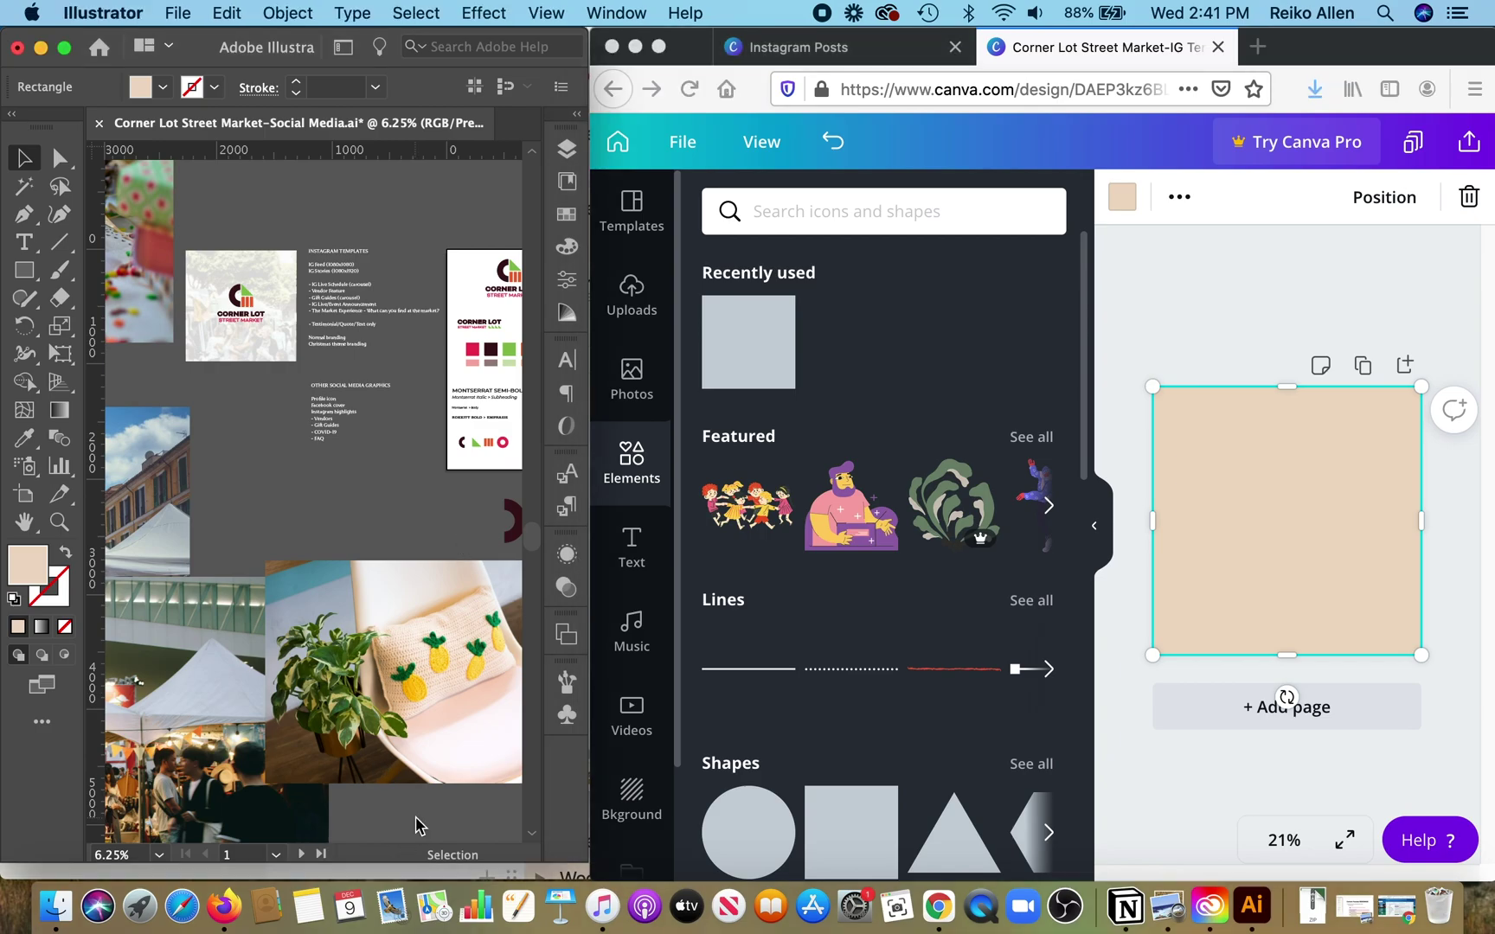
Zoom Illustrator in on the honey-jar artboard and clear the selection
{"action": "scroll", "coordinate": [533, 557], "scroll_direction": "up", "scroll_amount": 2}
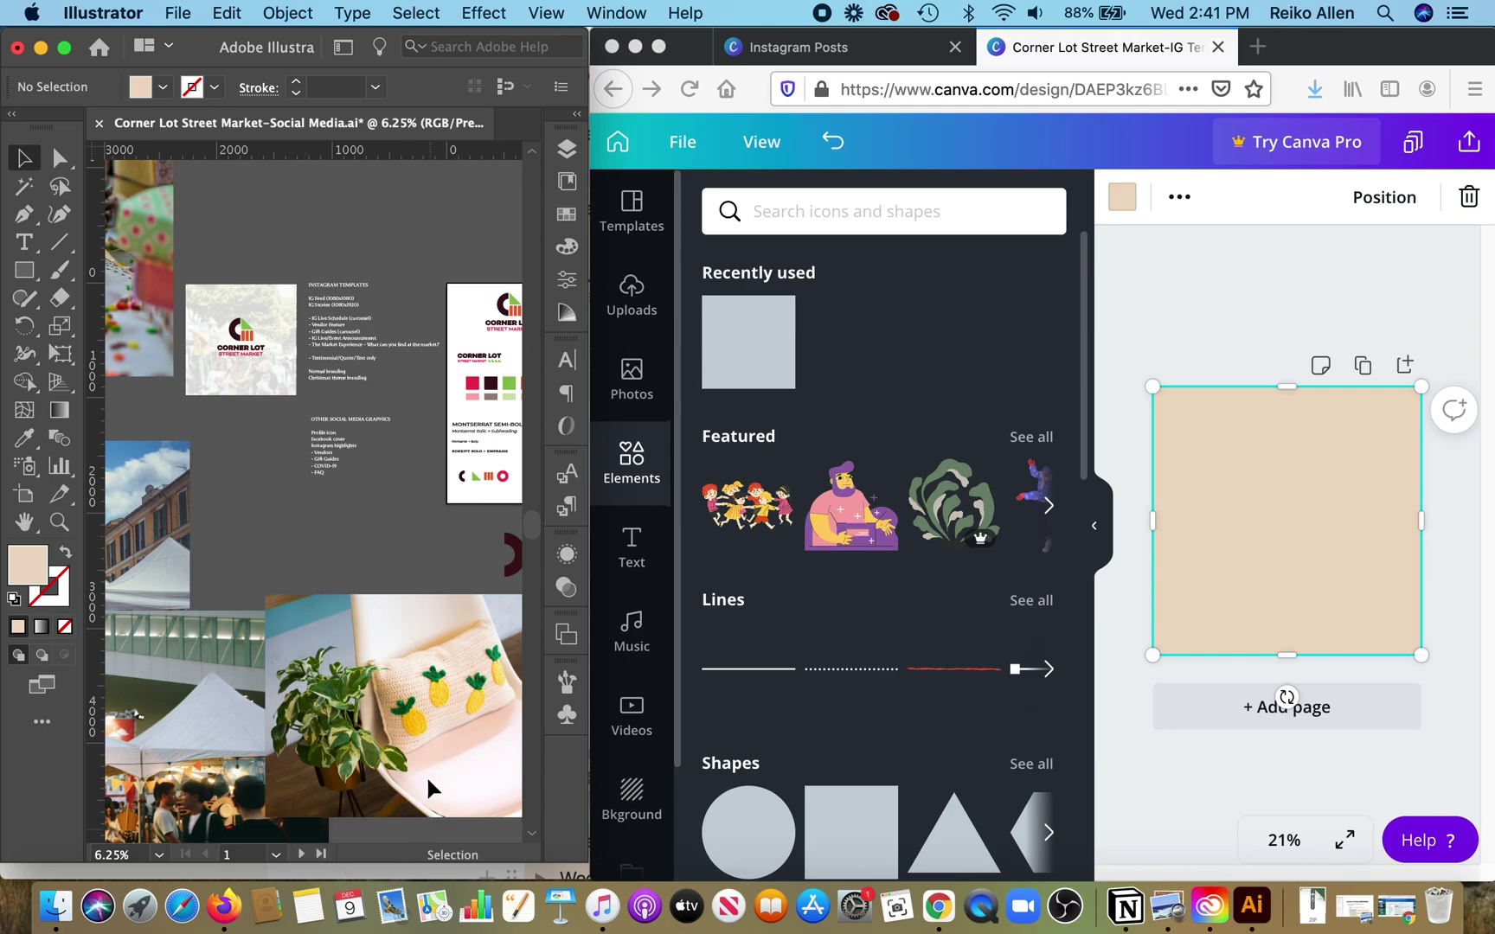
{"action": "mouse_move", "coordinate": [587, 836]}
{"action": "left_mouse_down"}
{"action": "mouse_move", "coordinate": [649, 832]}
{"action": "mouse_move", "coordinate": [592, 829]}
{"action": "left_mouse_up"}
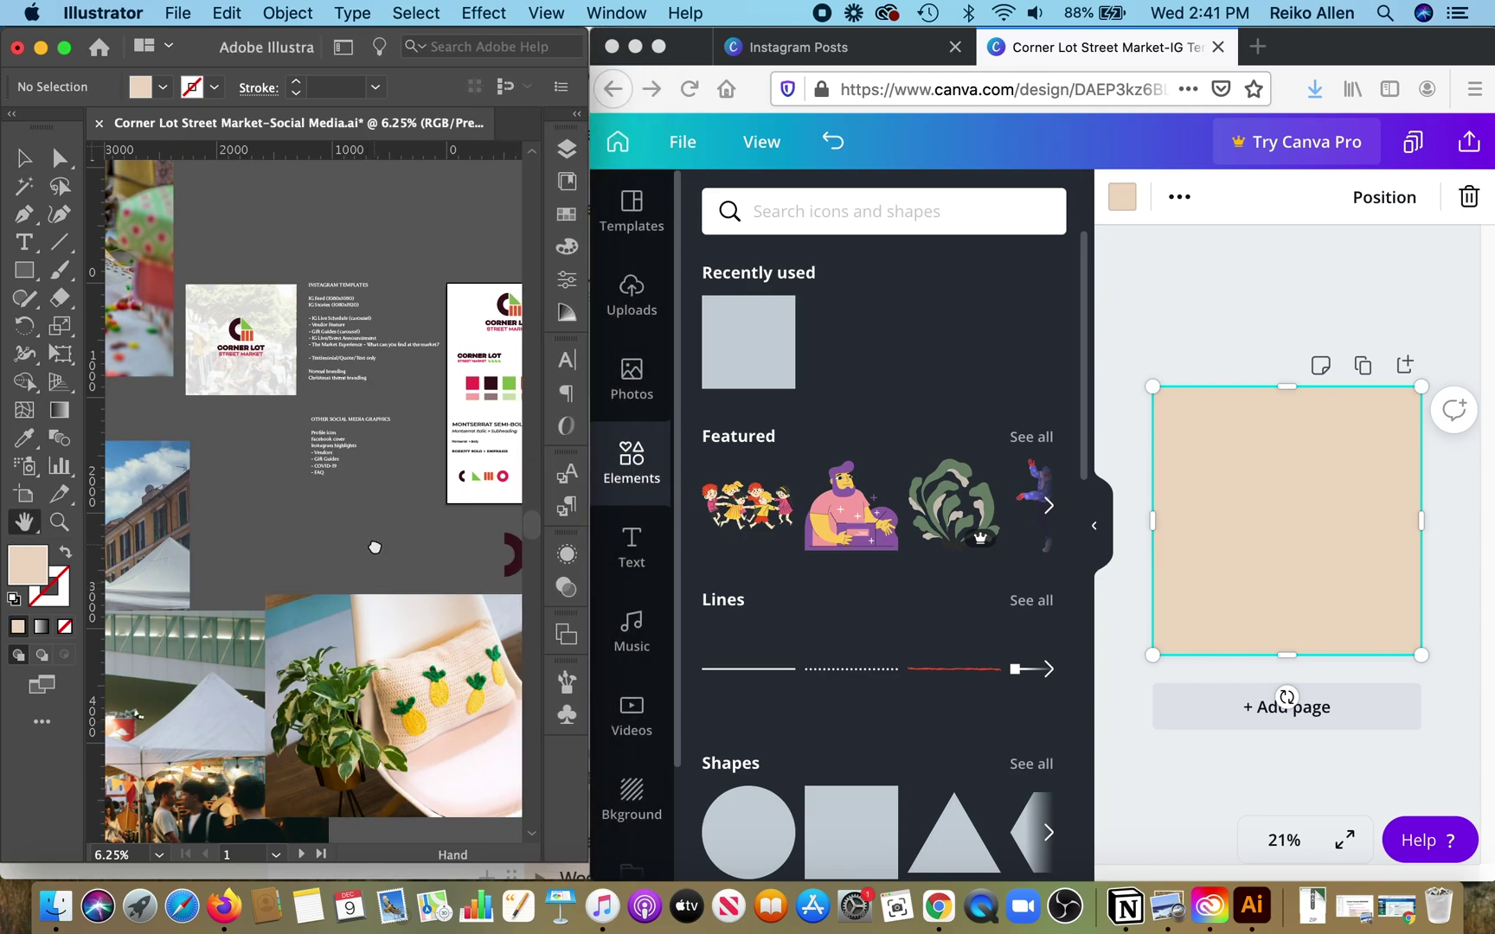
{"action": "scroll", "coordinate": [375, 547], "scroll_direction": "right", "scroll_amount": 8}
{"action": "scroll", "coordinate": [375, 546], "scroll_direction": "up", "scroll_amount": 2}
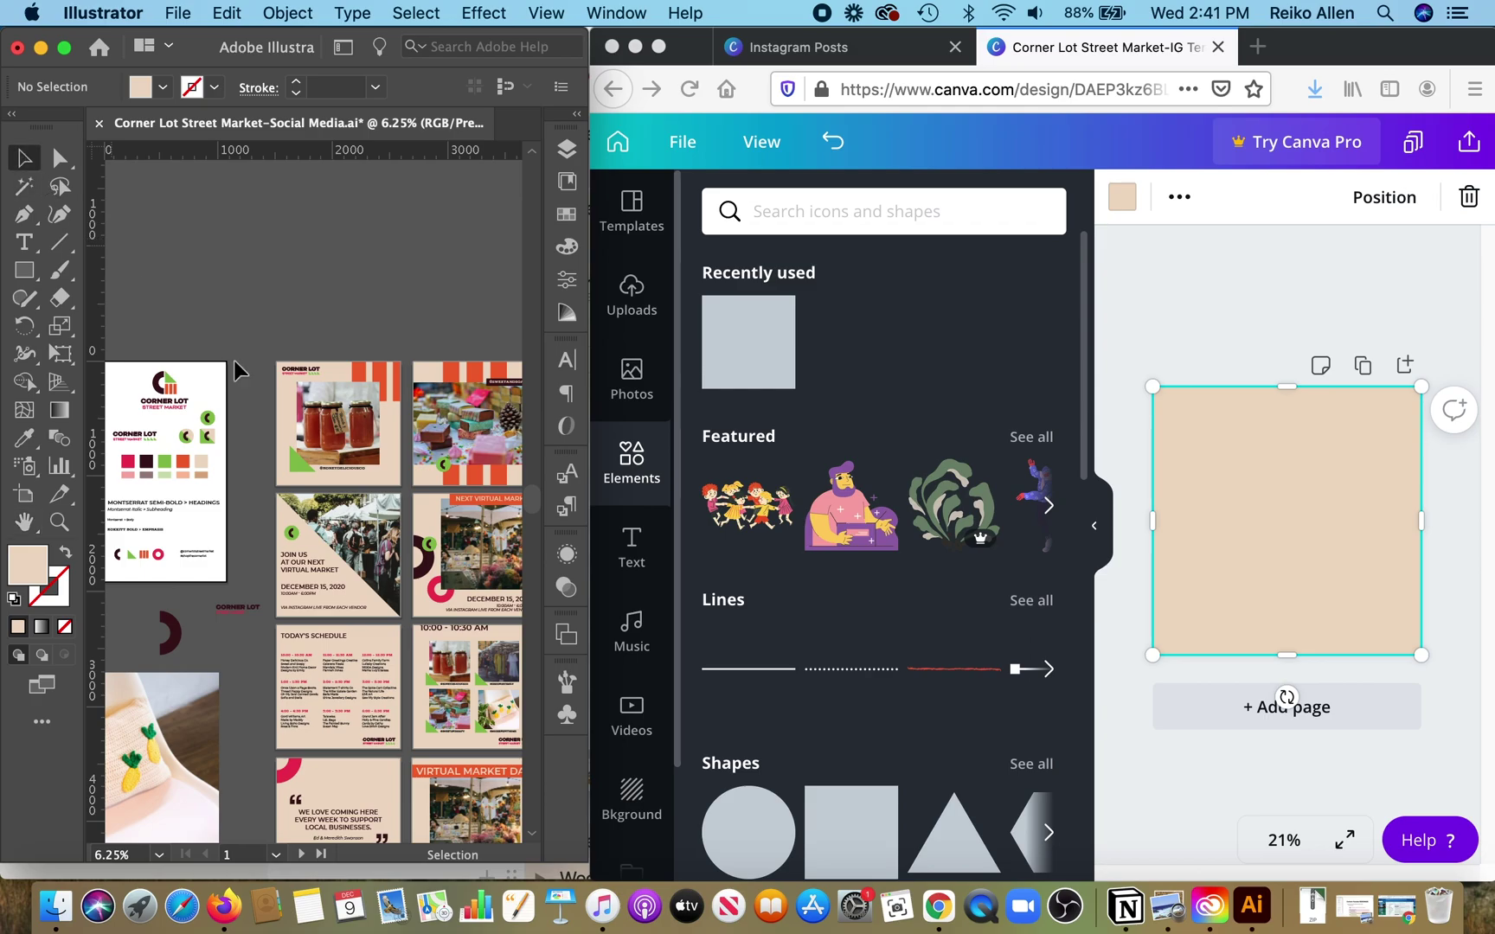
{"action": "key", "text": "super+equal"}
{"action": "key", "text": "super+equal"}
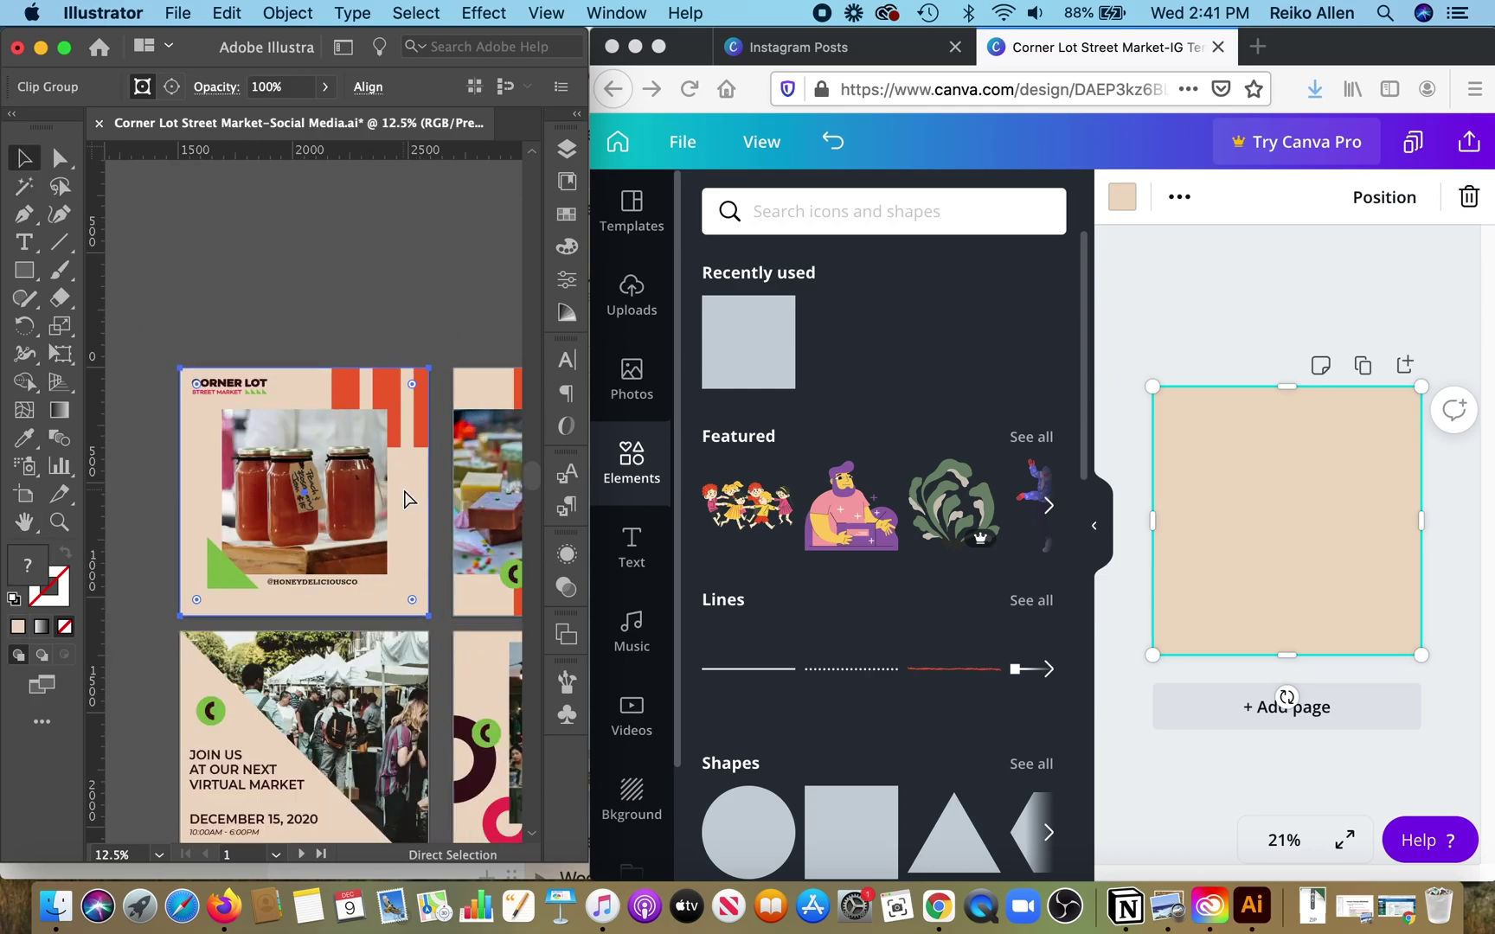
{"action": "left_click", "coordinate": [378, 282]}
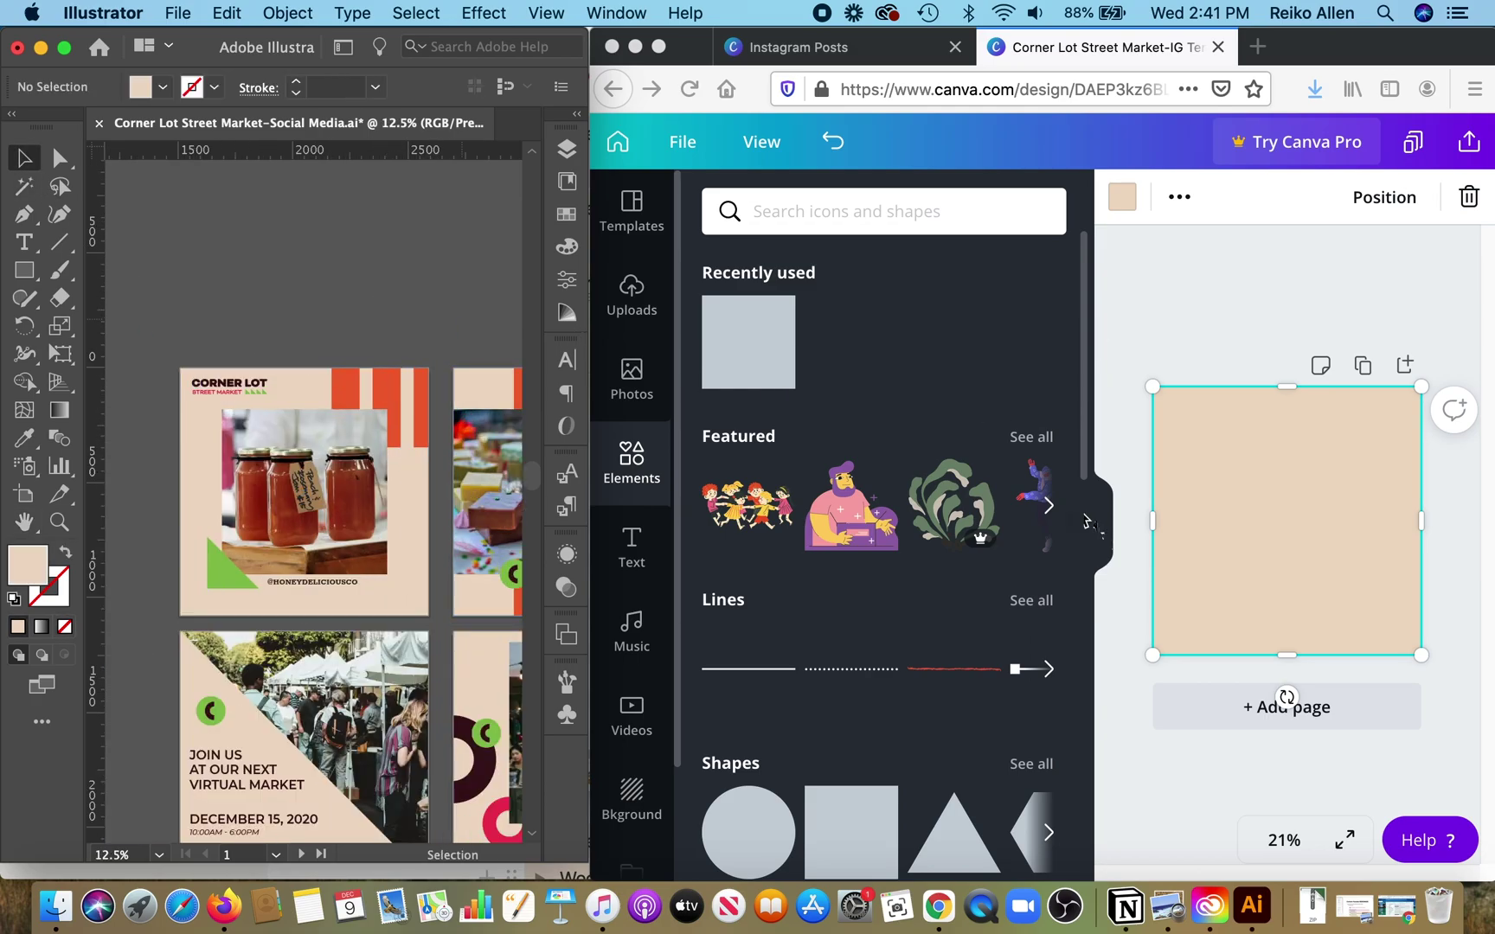
Add the uploaded orange bars at the top right and the green triangle image
{"action": "left_click", "coordinate": [631, 299]}
{"action": "left_click", "coordinate": [917, 725]}
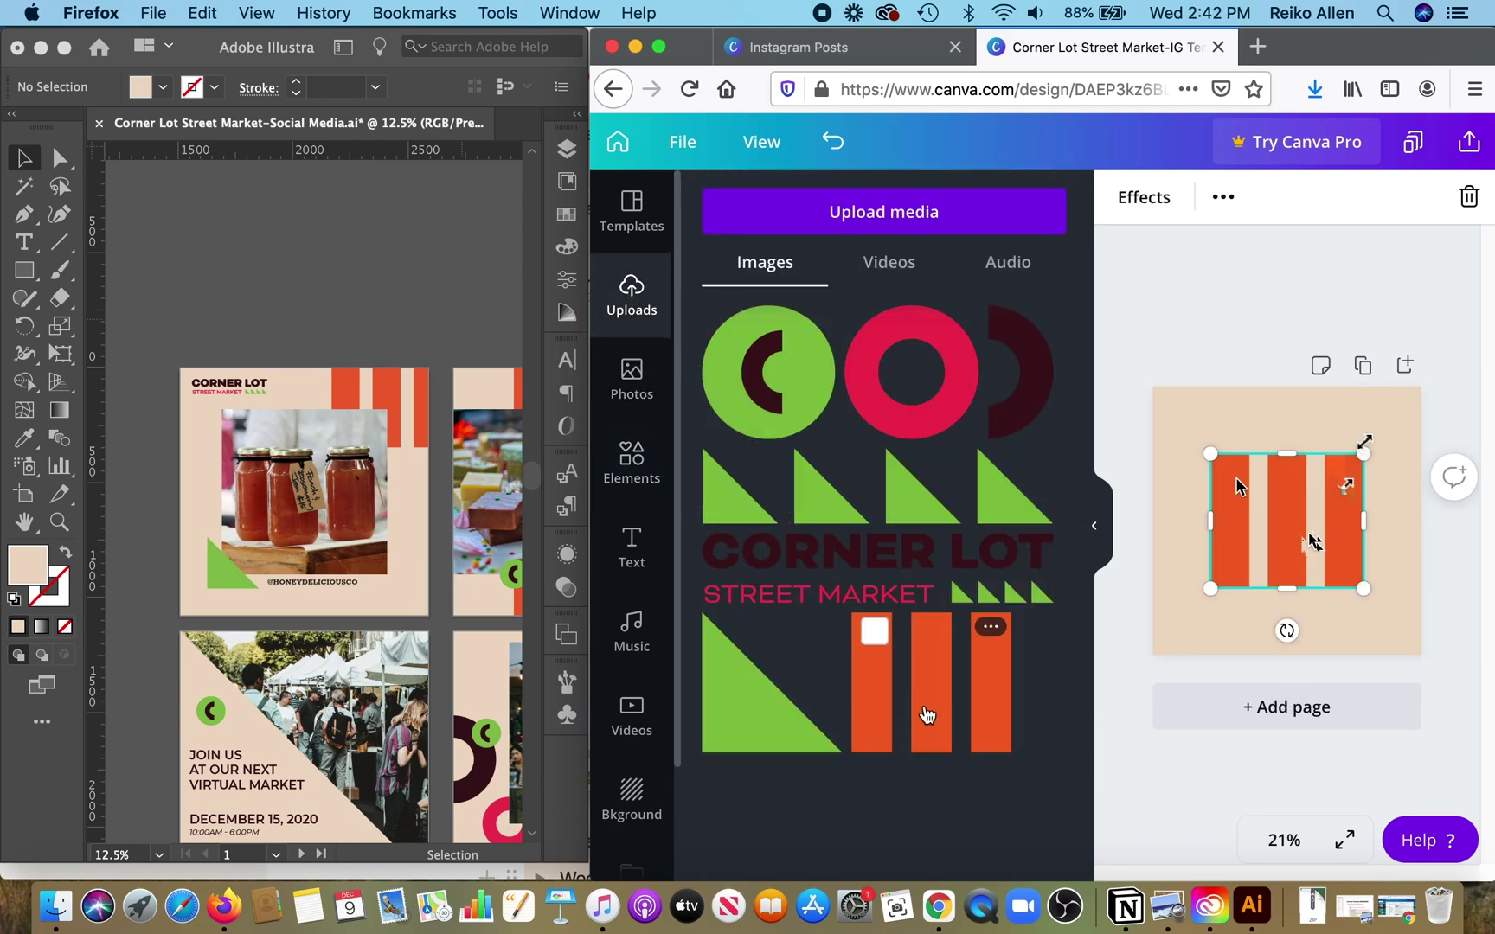
{"action": "left_click_drag", "start_coordinate": [1307, 484], "coordinate": [1363, 426]}
{"action": "left_click", "coordinate": [755, 727]}
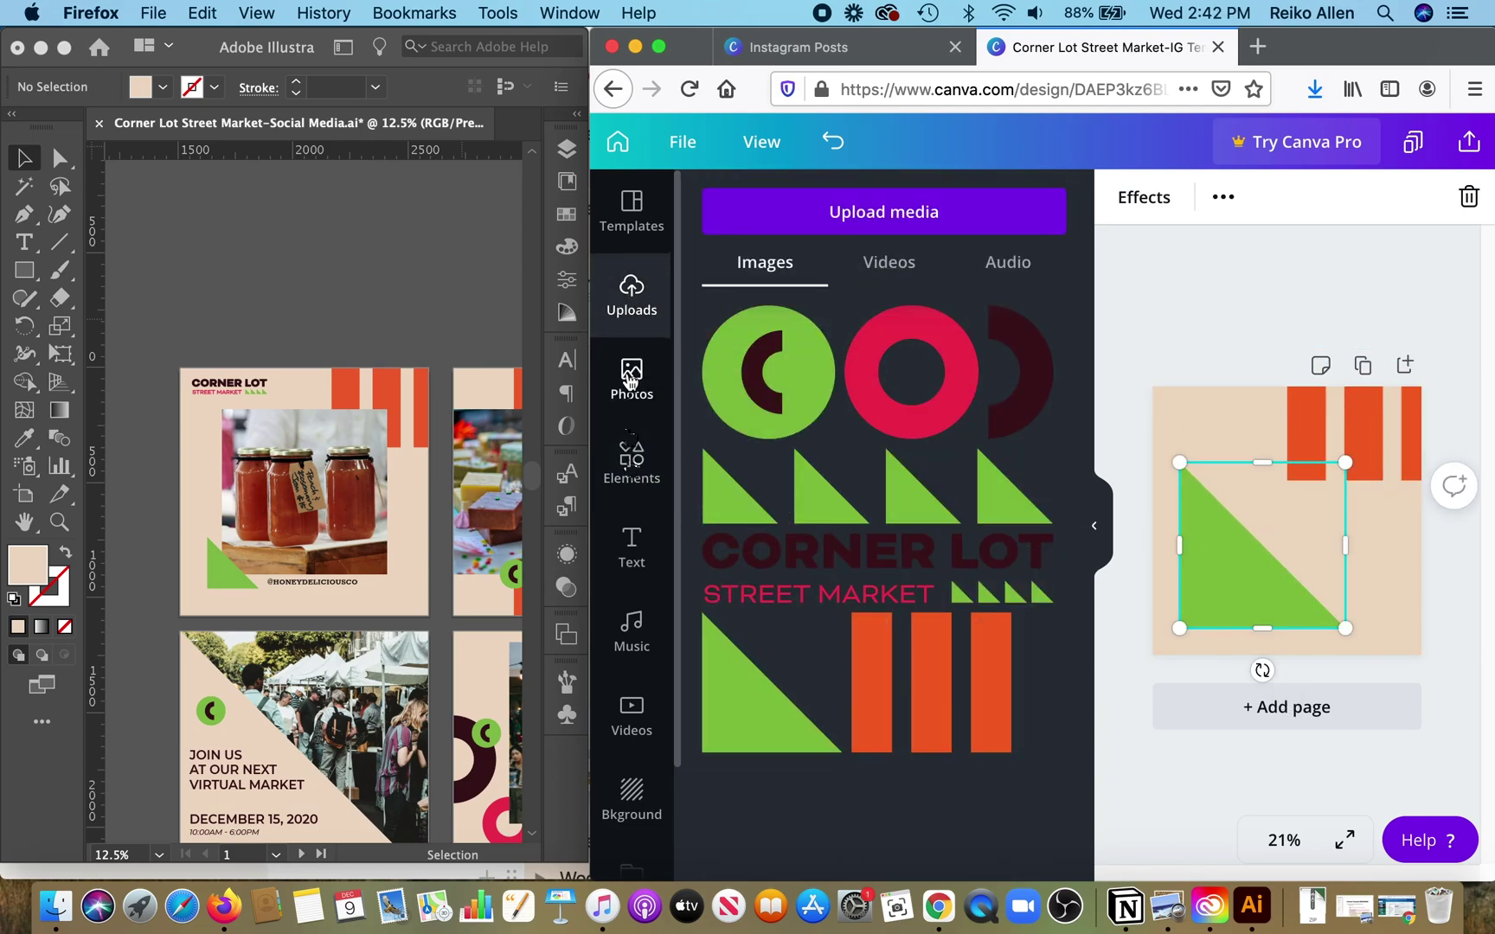
Add a square picture frame from the Elements frames
{"action": "left_click", "coordinate": [632, 458]}
{"action": "scroll", "coordinate": [1034, 476], "scroll_direction": "down", "scroll_amount": 5}
{"action": "left_click", "coordinate": [1033, 474]}
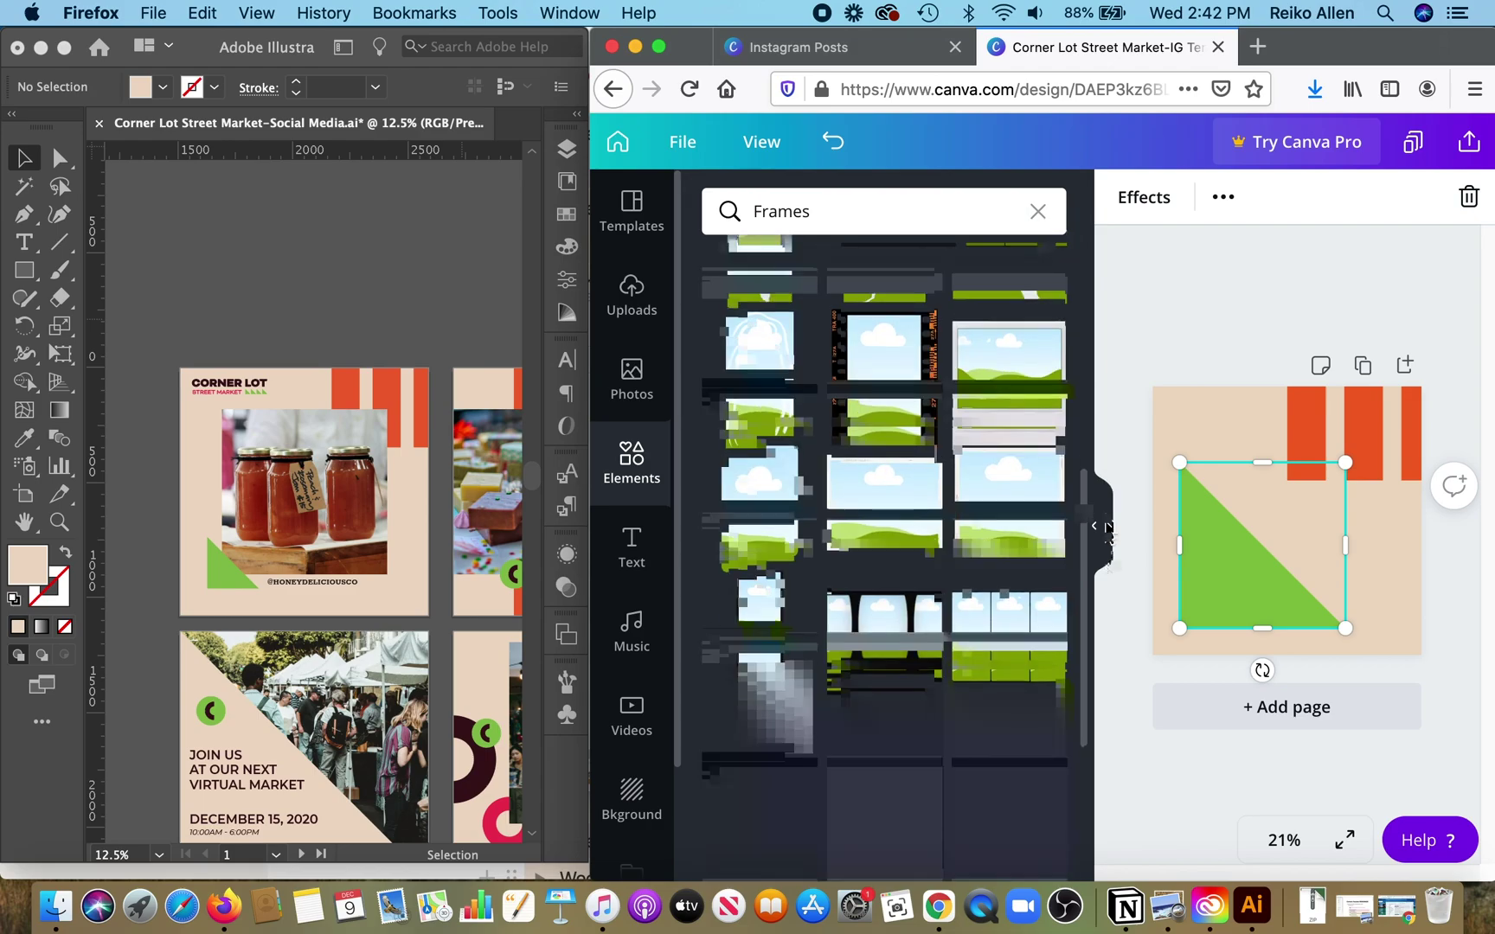
{"action": "scroll", "coordinate": [883, 519], "scroll_direction": "down", "scroll_amount": 5}
{"action": "left_click", "coordinate": [873, 406]}
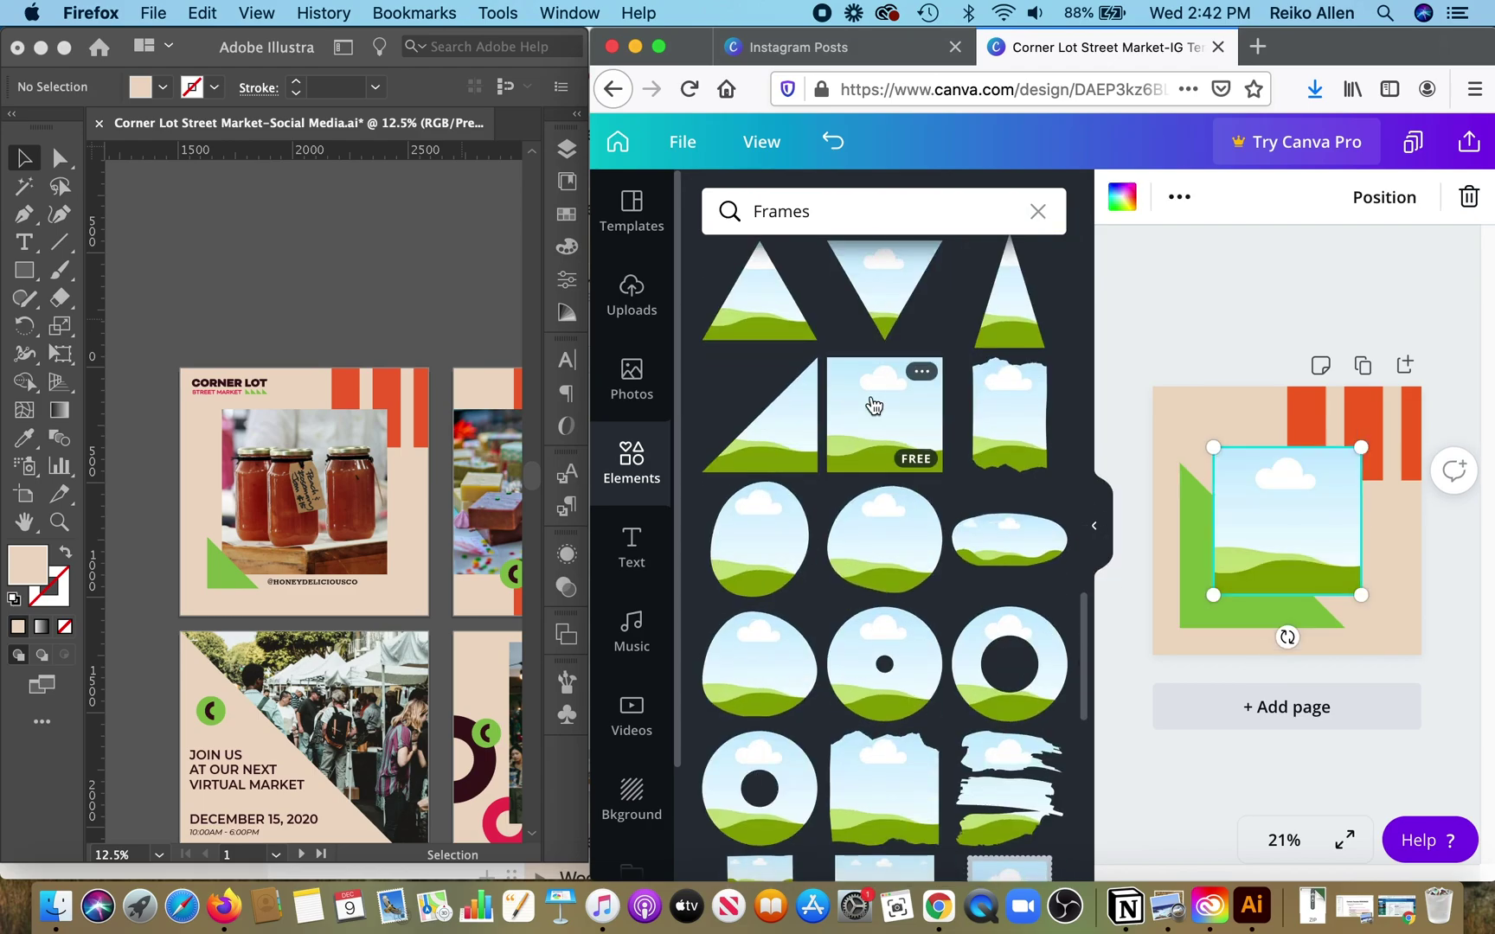
{"action": "left_click", "coordinate": [663, 295]}
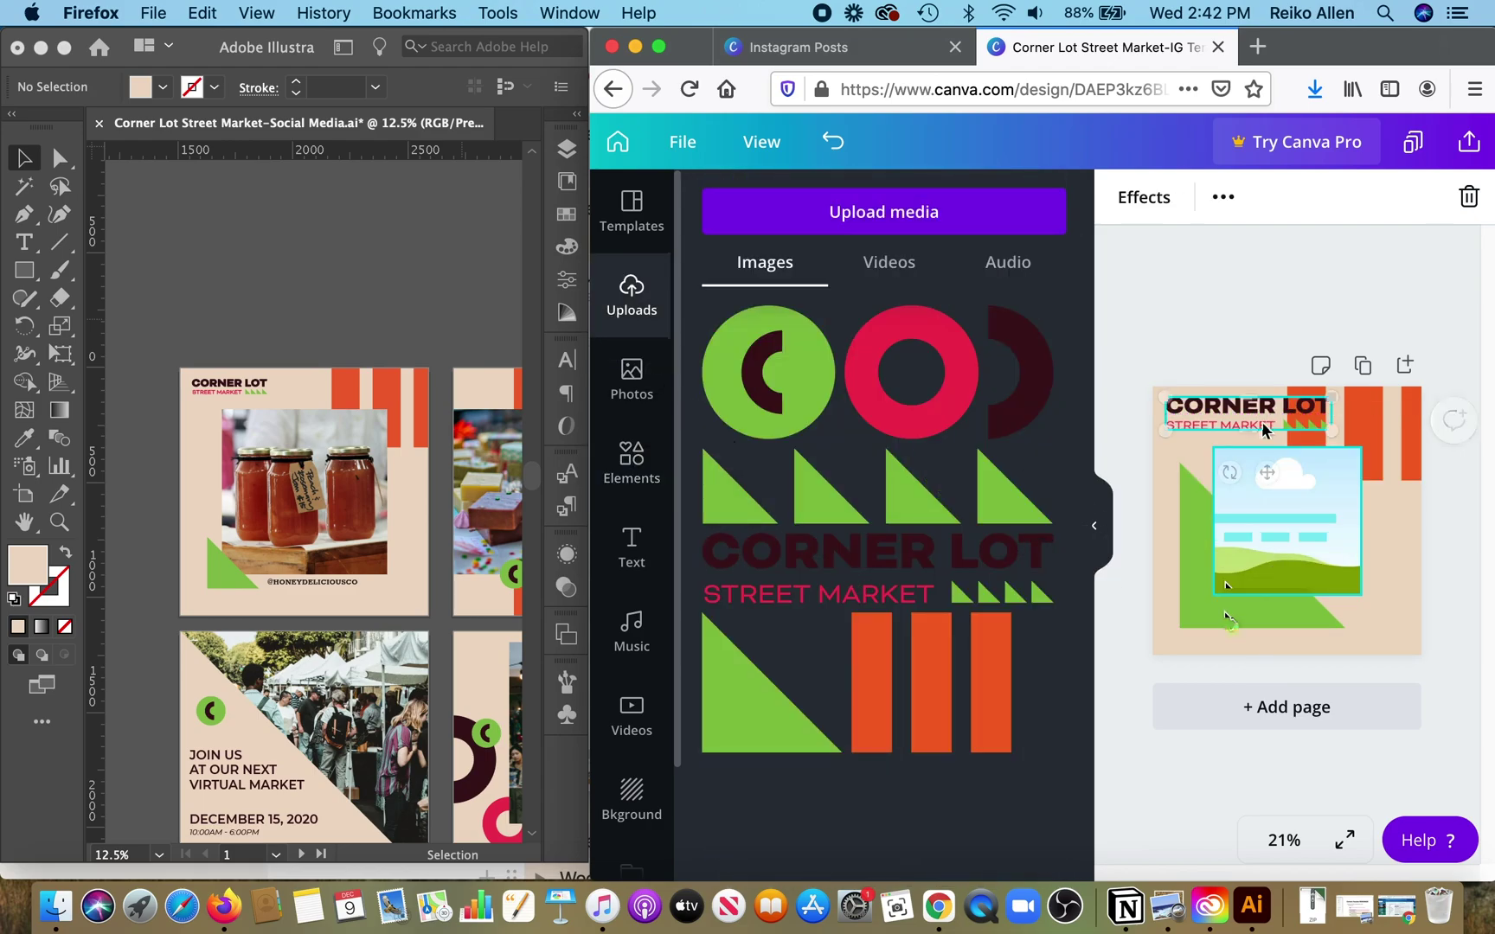
Shrink the green triangle to a corner piece and centre the picture frame, matching the template
{"action": "left_click", "coordinate": [219, 558]}
{"action": "left_click", "coordinate": [567, 280]}
{"action": "left_click", "coordinate": [220, 562]}
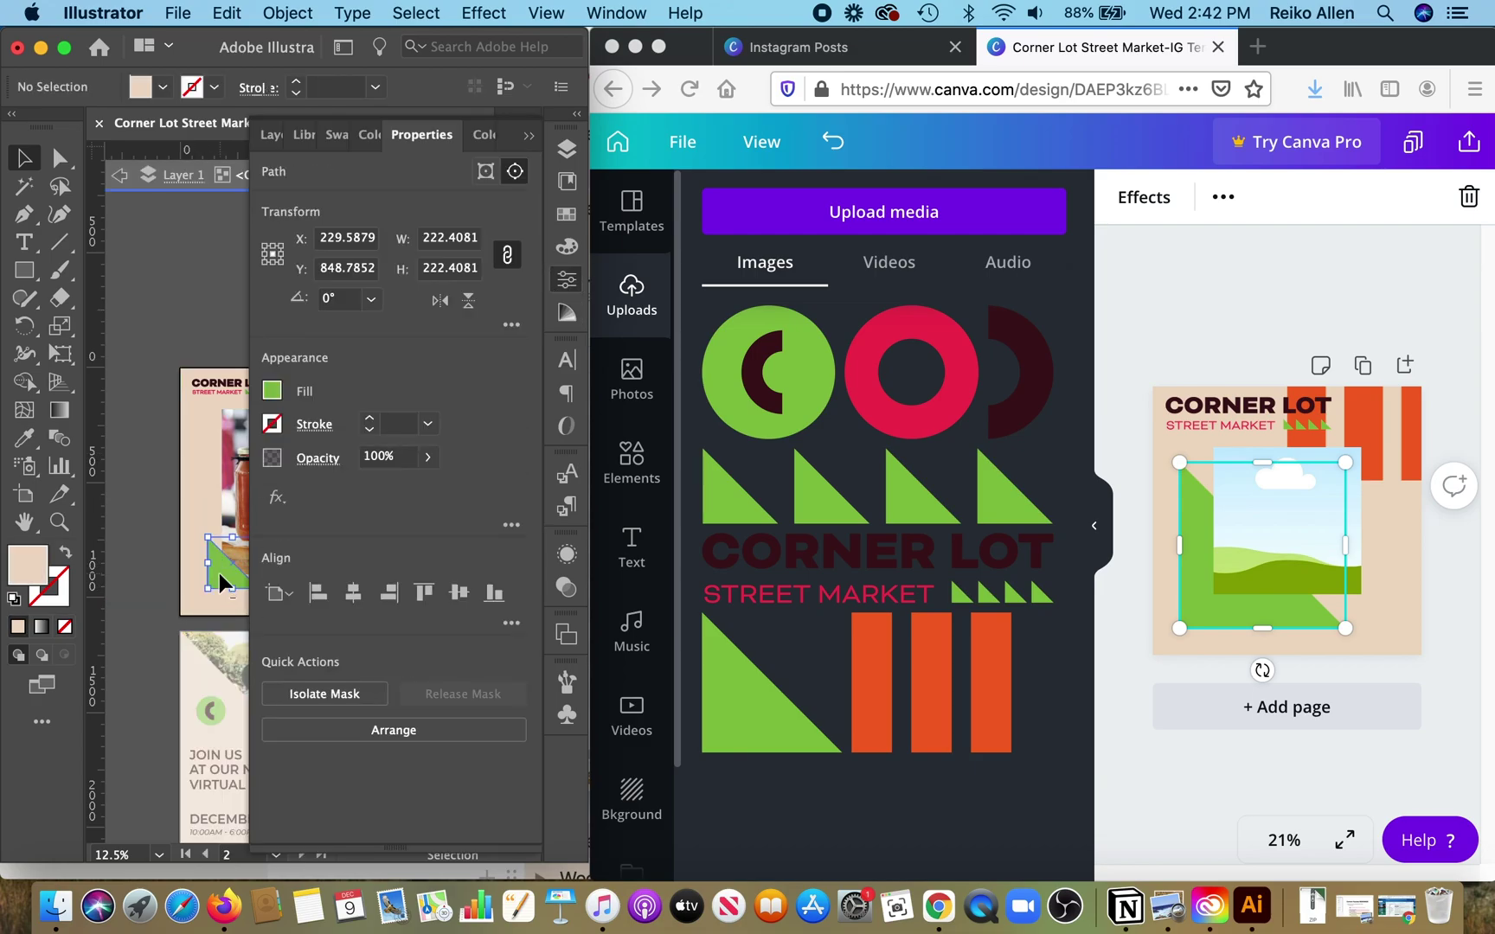
{"action": "left_click", "coordinate": [1222, 610]}
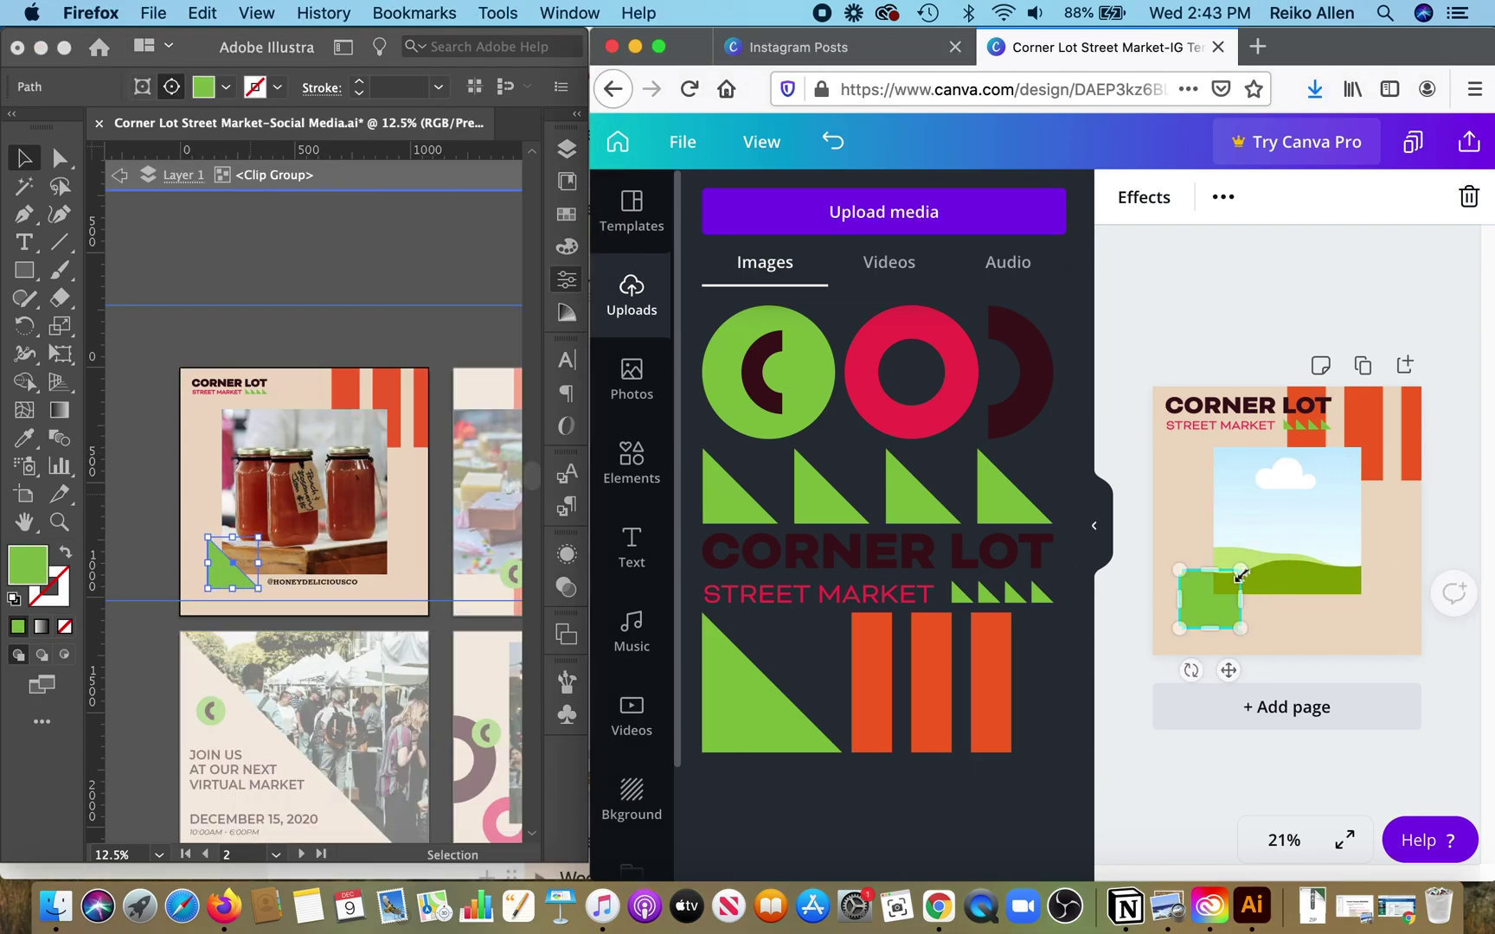
{"action": "left_click_drag", "start_coordinate": [1237, 573], "coordinate": [1389, 415]}
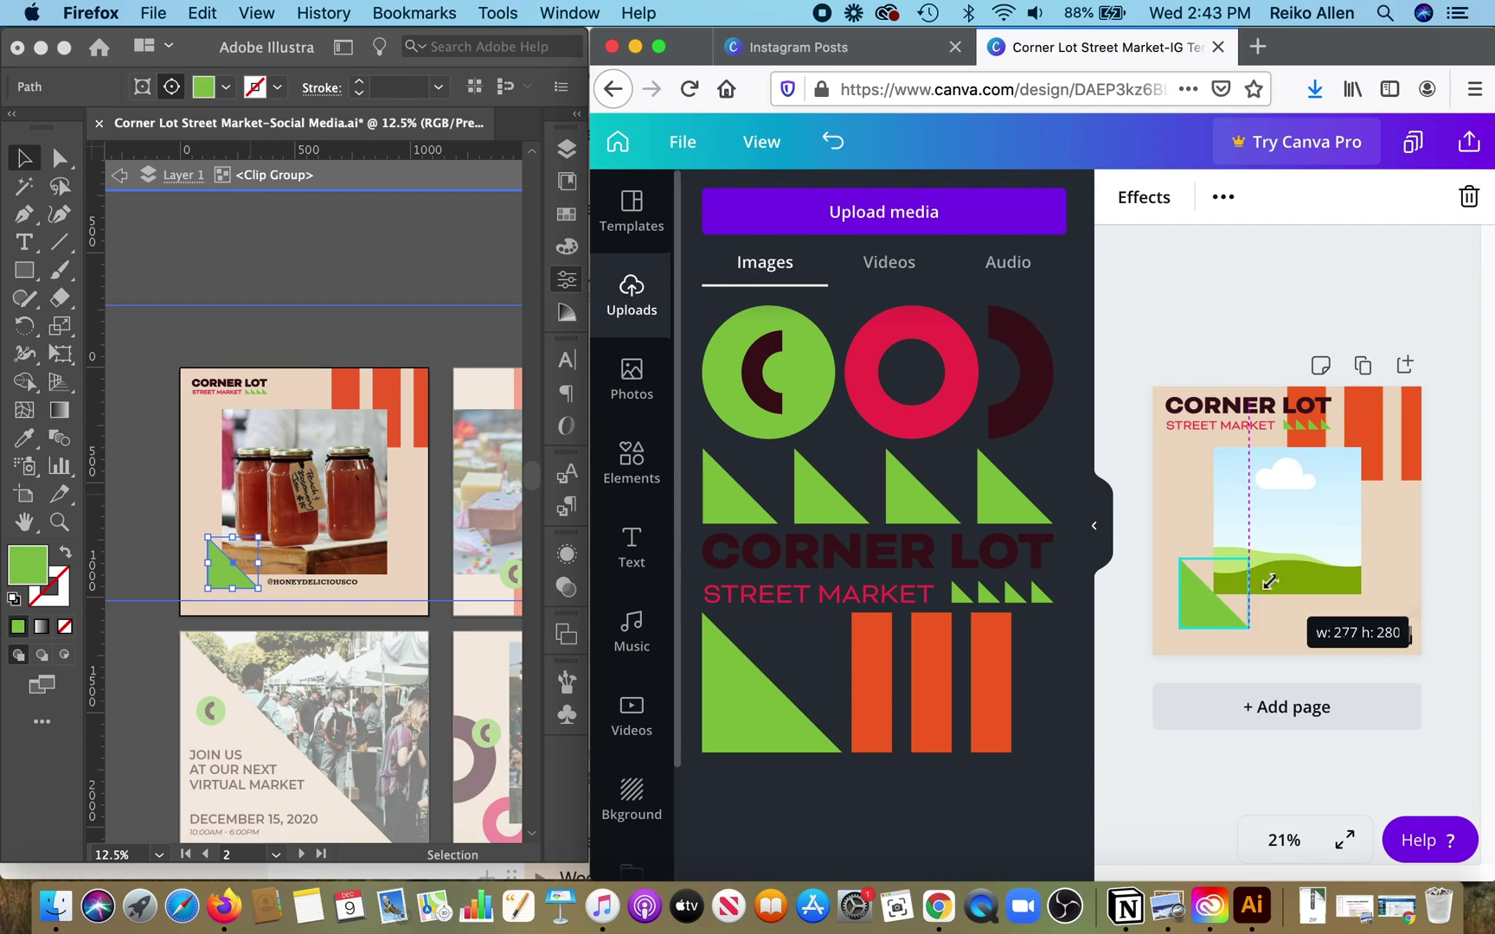
{"action": "left_click", "coordinate": [294, 123]}
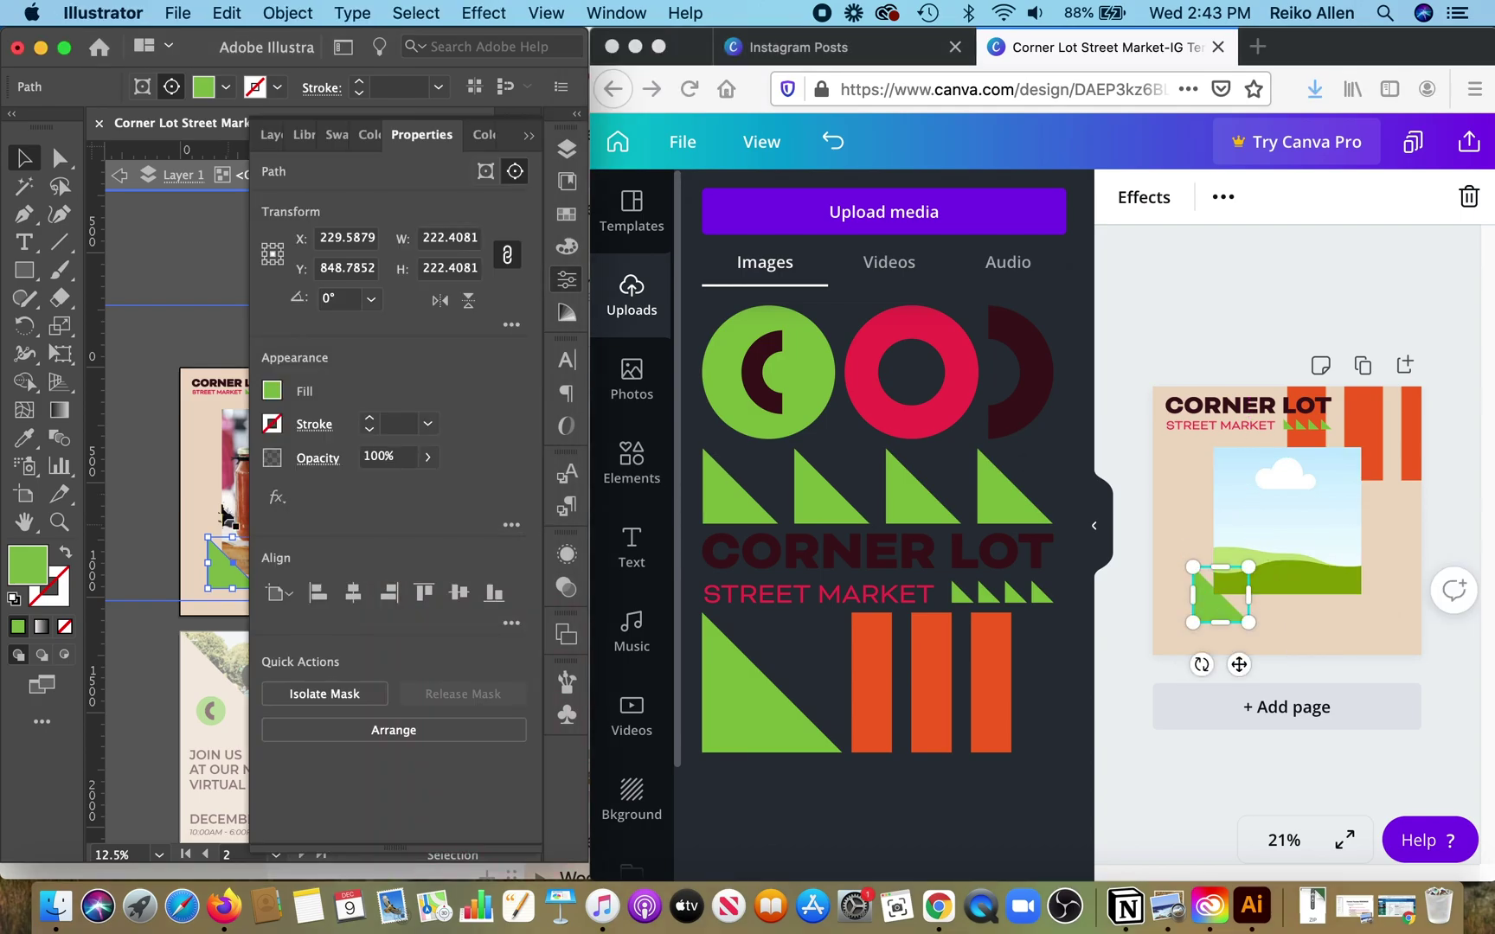
{"action": "left_click", "coordinate": [303, 485]}
{"action": "left_click", "coordinate": [1321, 529]}
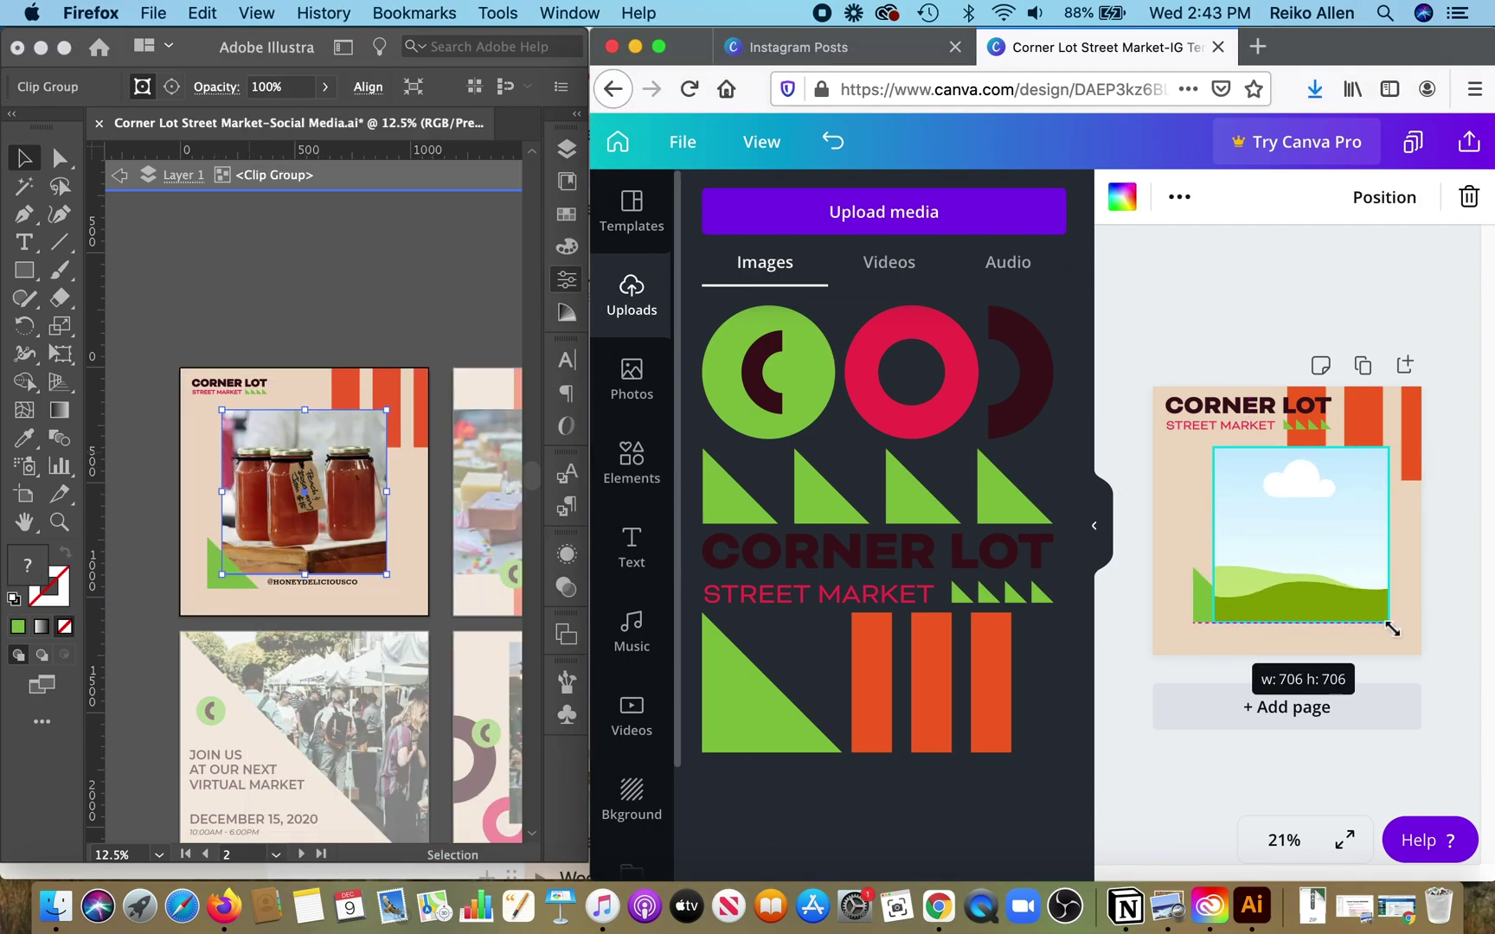
{"action": "left_click_drag", "start_coordinate": [1308, 546], "coordinate": [1299, 530]}
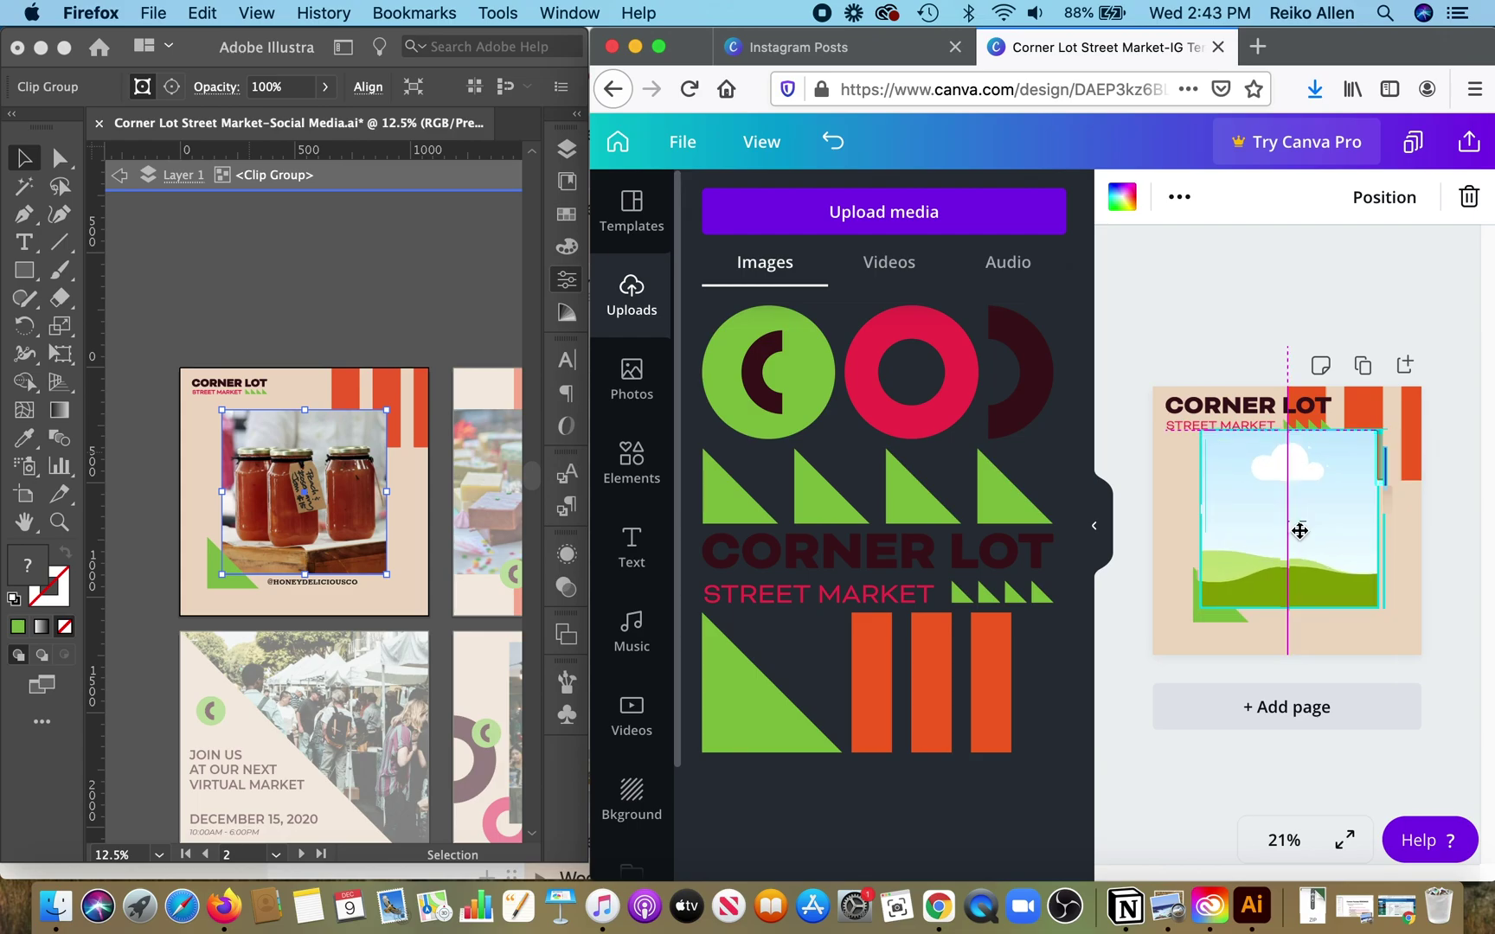
Drag the orange bars and CORNER LOT heading from Illustrator onto the page
{"action": "left_click", "coordinate": [218, 417]}
{"action": "left_click_drag", "start_coordinate": [386, 385], "coordinate": [1285, 345]}
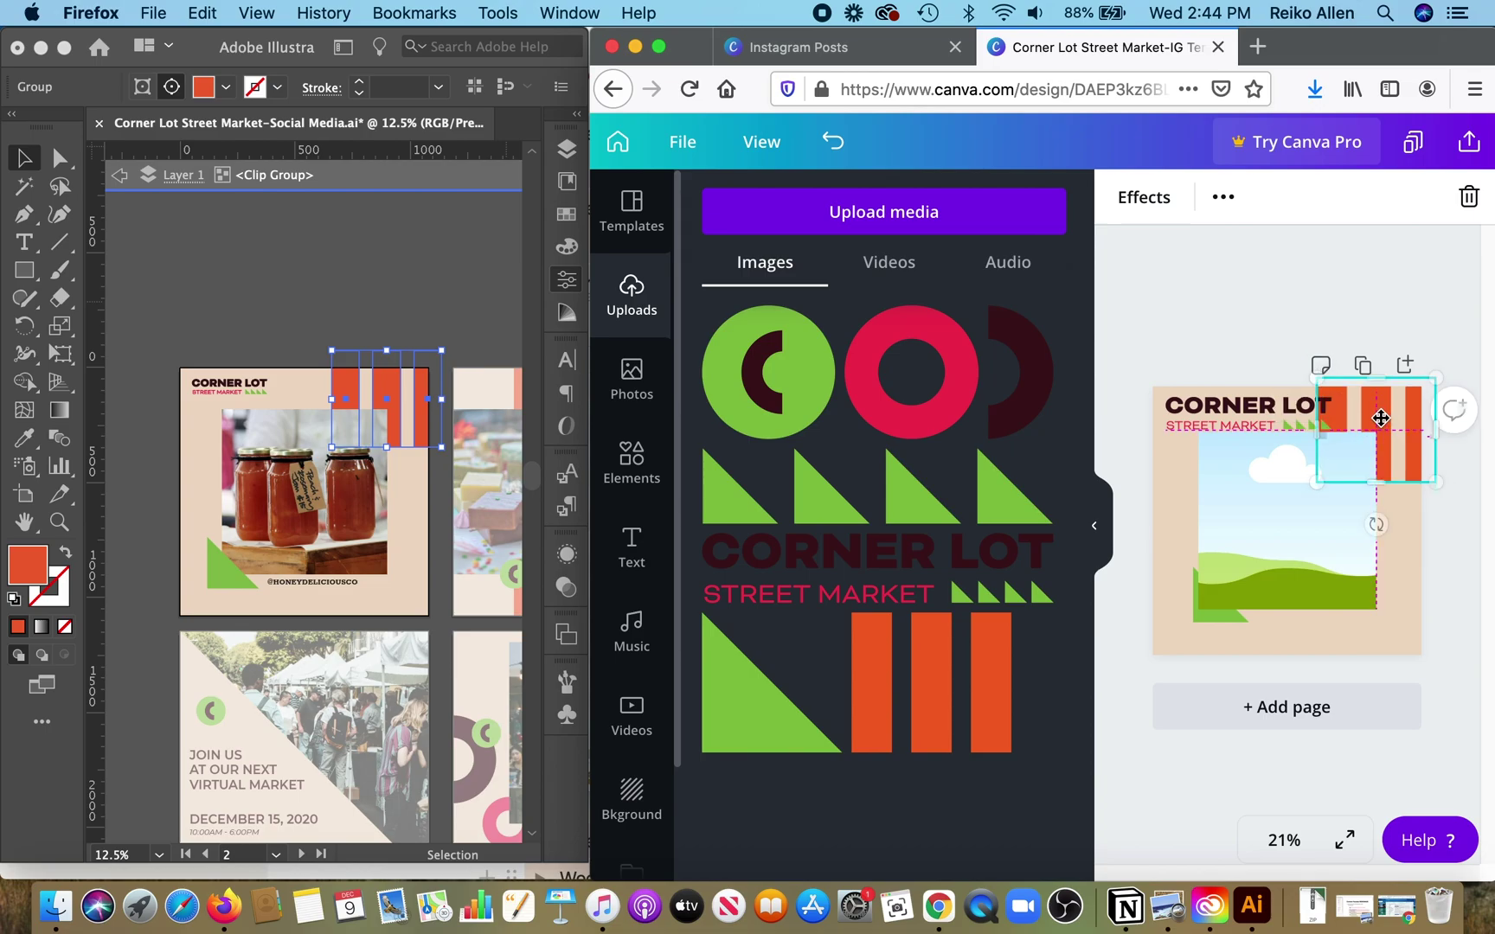
{"action": "left_click_drag", "start_coordinate": [239, 394], "coordinate": [1341, 713]}
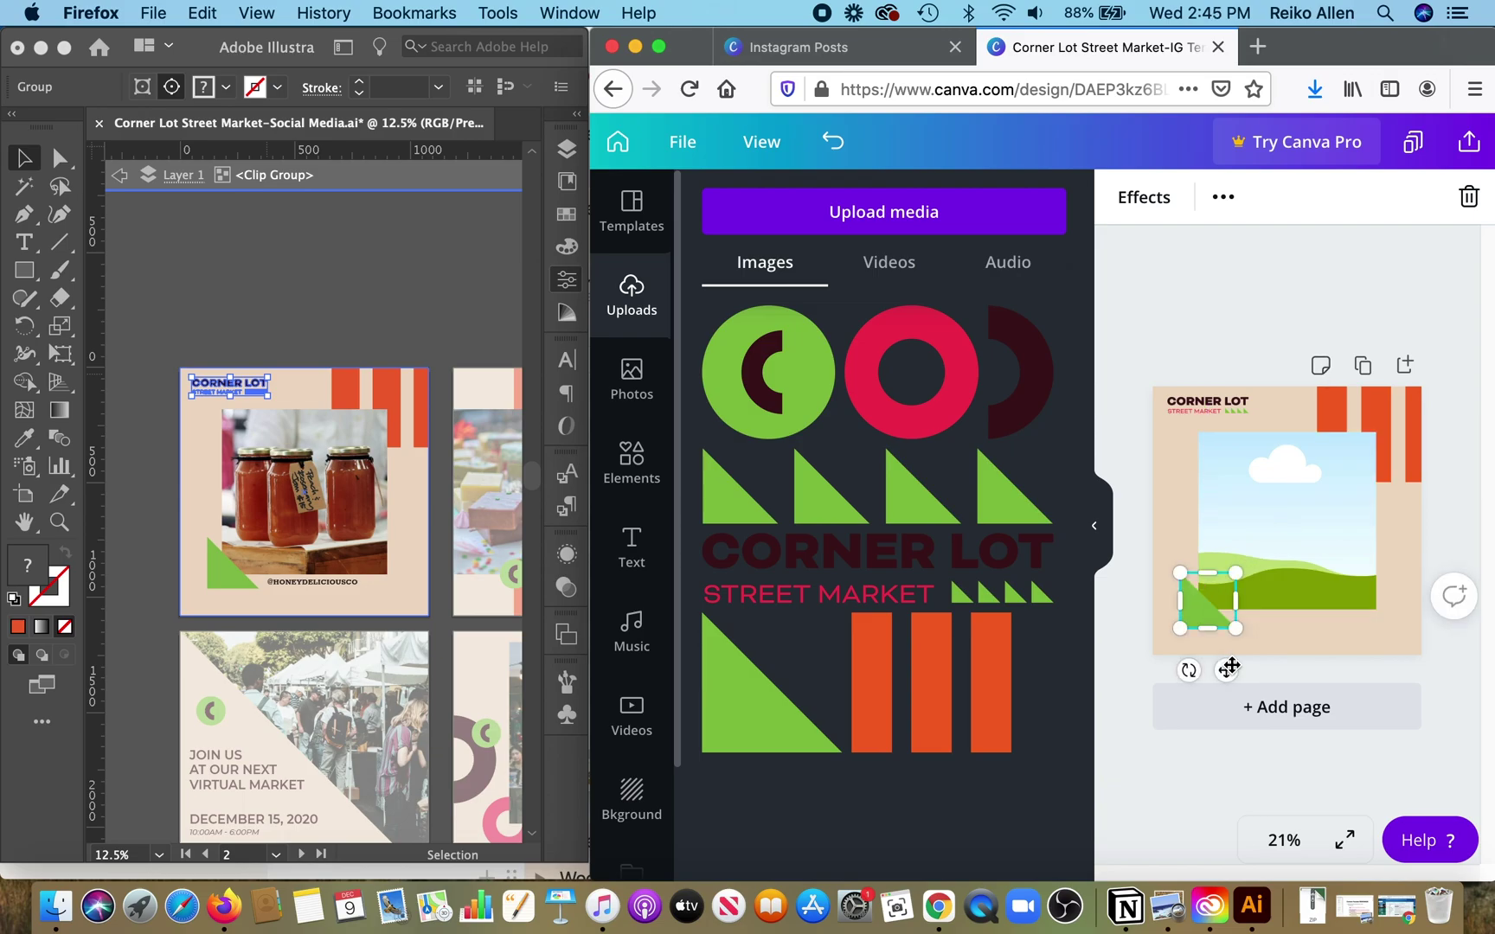
Add a body text box and search the fonts for Rokkitt
{"action": "left_click", "coordinate": [632, 545]}
{"action": "left_click", "coordinate": [857, 459]}
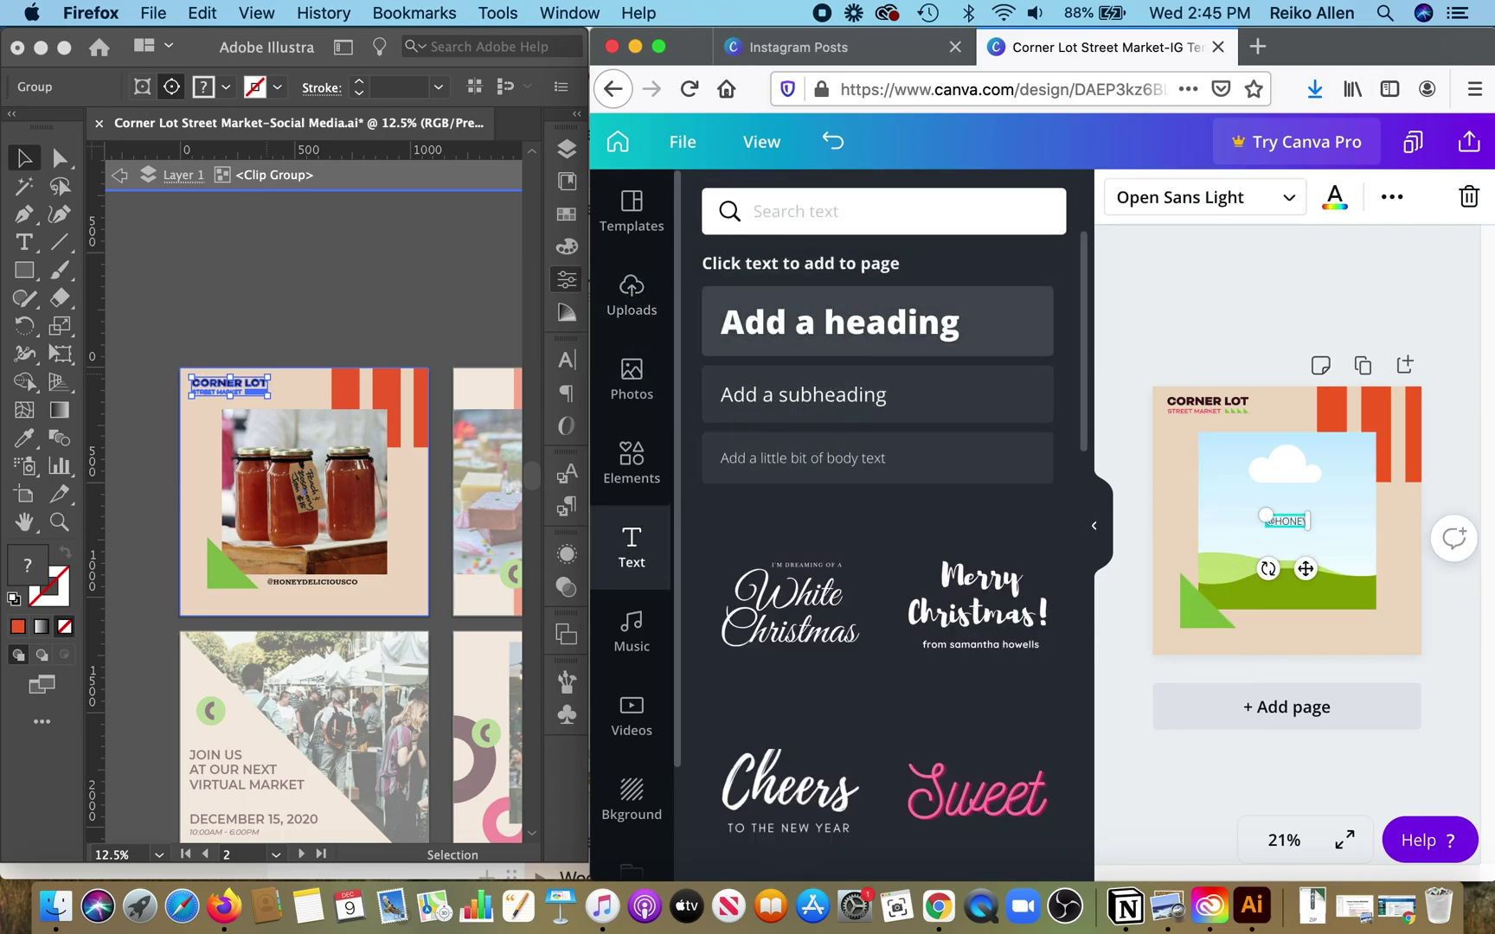
{"action": "left_click", "coordinate": [1165, 205]}
{"action": "type", "text": "rokk"}
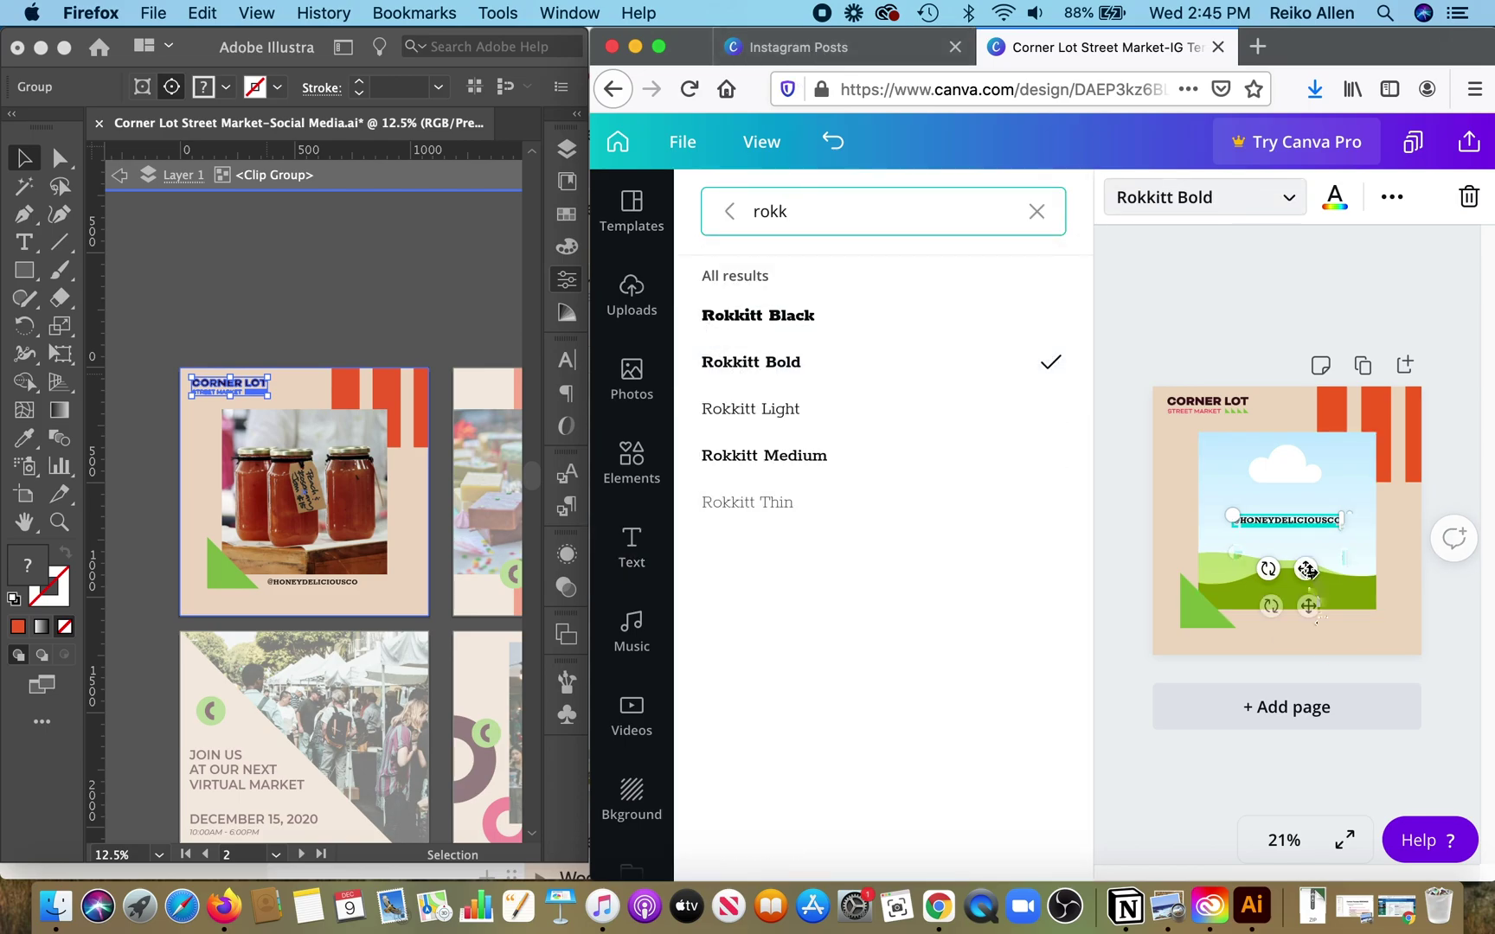
{"action": "left_click_drag", "start_coordinate": [1306, 568], "coordinate": [1319, 669]}
{"action": "left_click", "coordinate": [1392, 197]}
{"action": "left_click", "coordinate": [640, 253]}
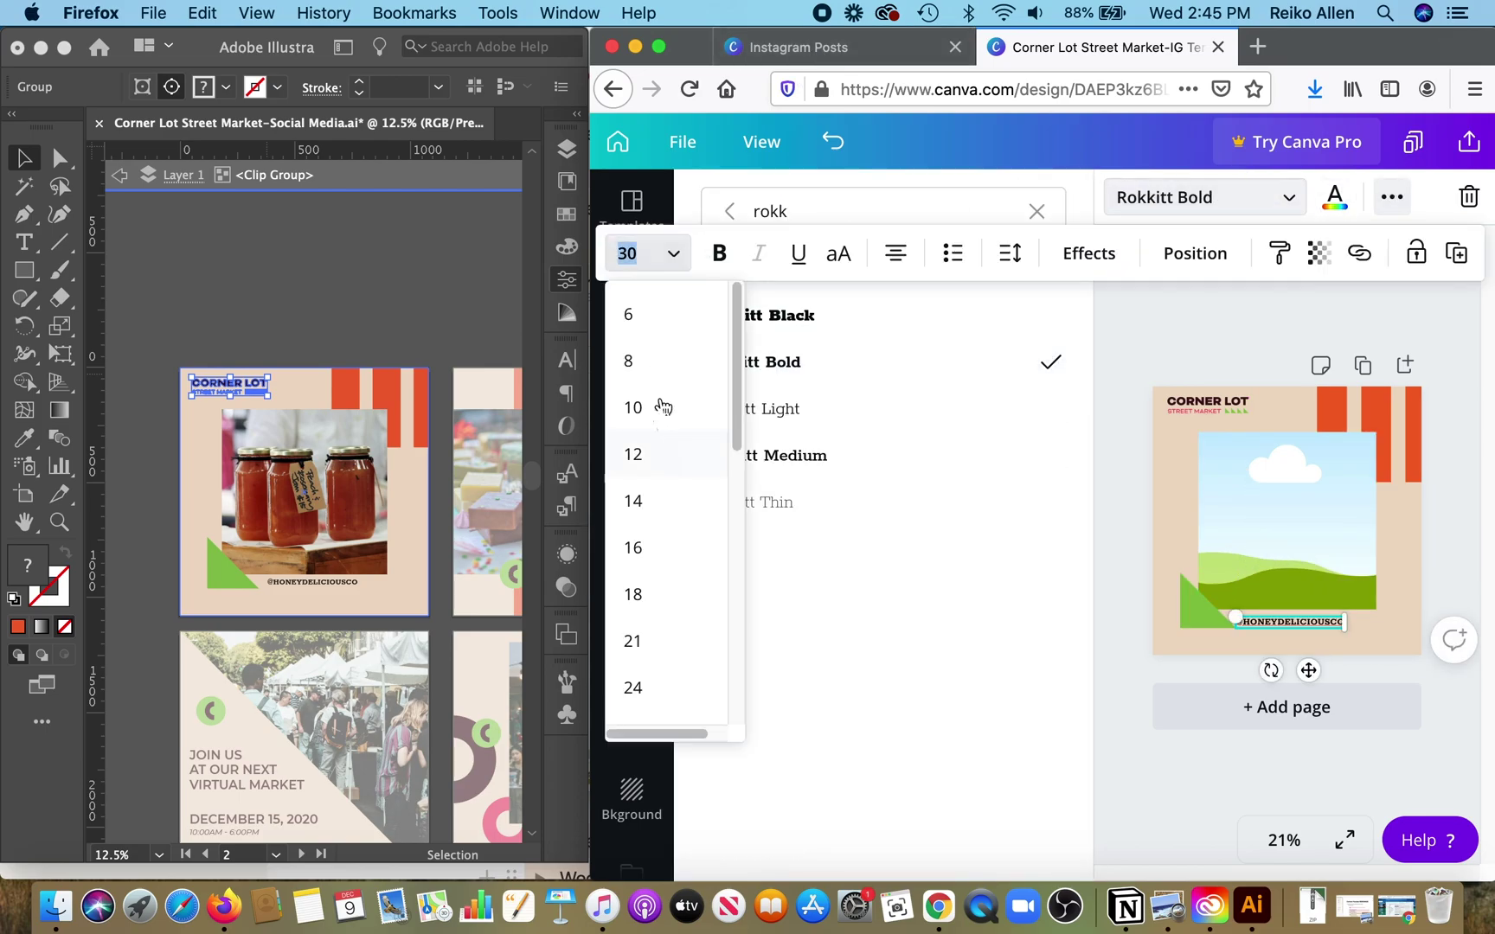
{"action": "left_click", "coordinate": [650, 387]}
{"action": "left_click", "coordinate": [662, 253]}
{"action": "left_click", "coordinate": [631, 464]}
Align the handle along the frame's bottom edge, then view the next template post
{"action": "left_click_drag", "start_coordinate": [1335, 624], "coordinate": [1317, 668]}
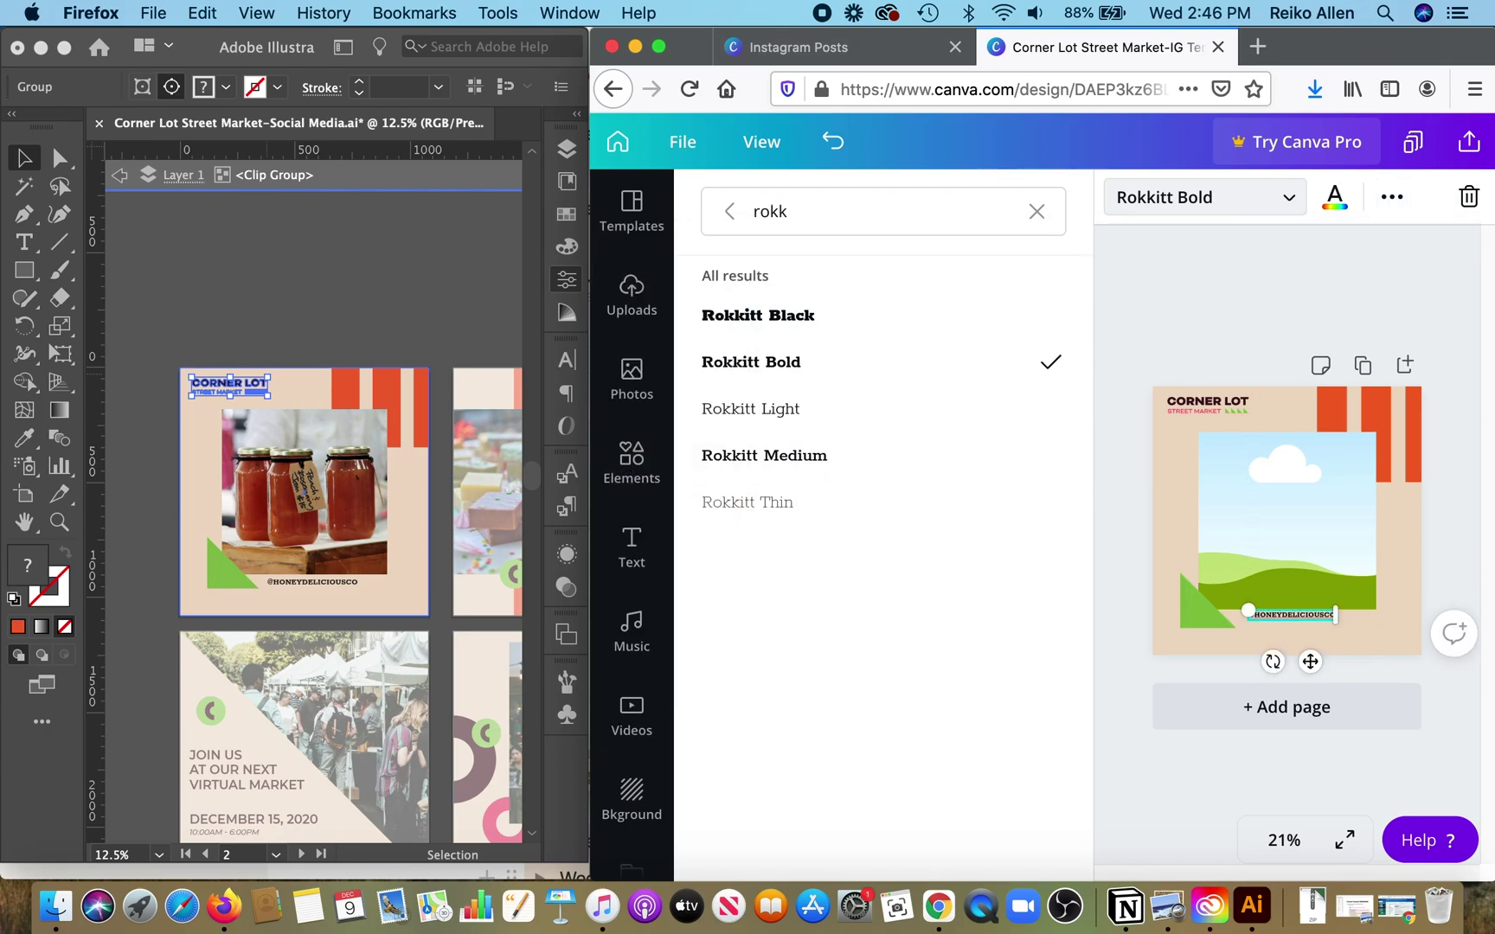
{"action": "key", "text": "Escape"}
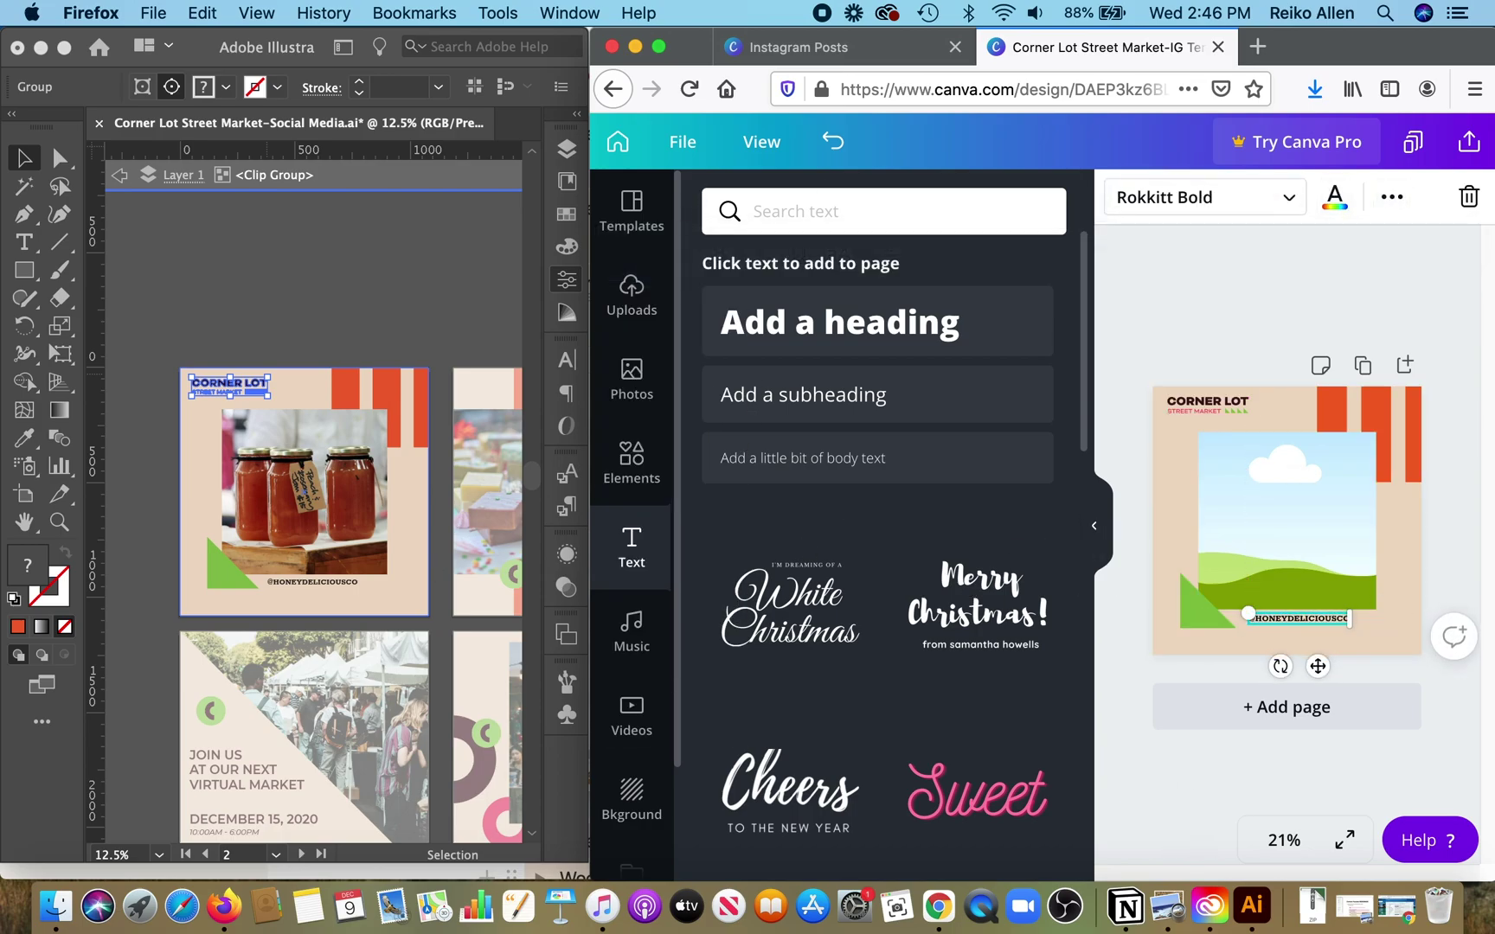
{"action": "left_click", "coordinate": [364, 774]}
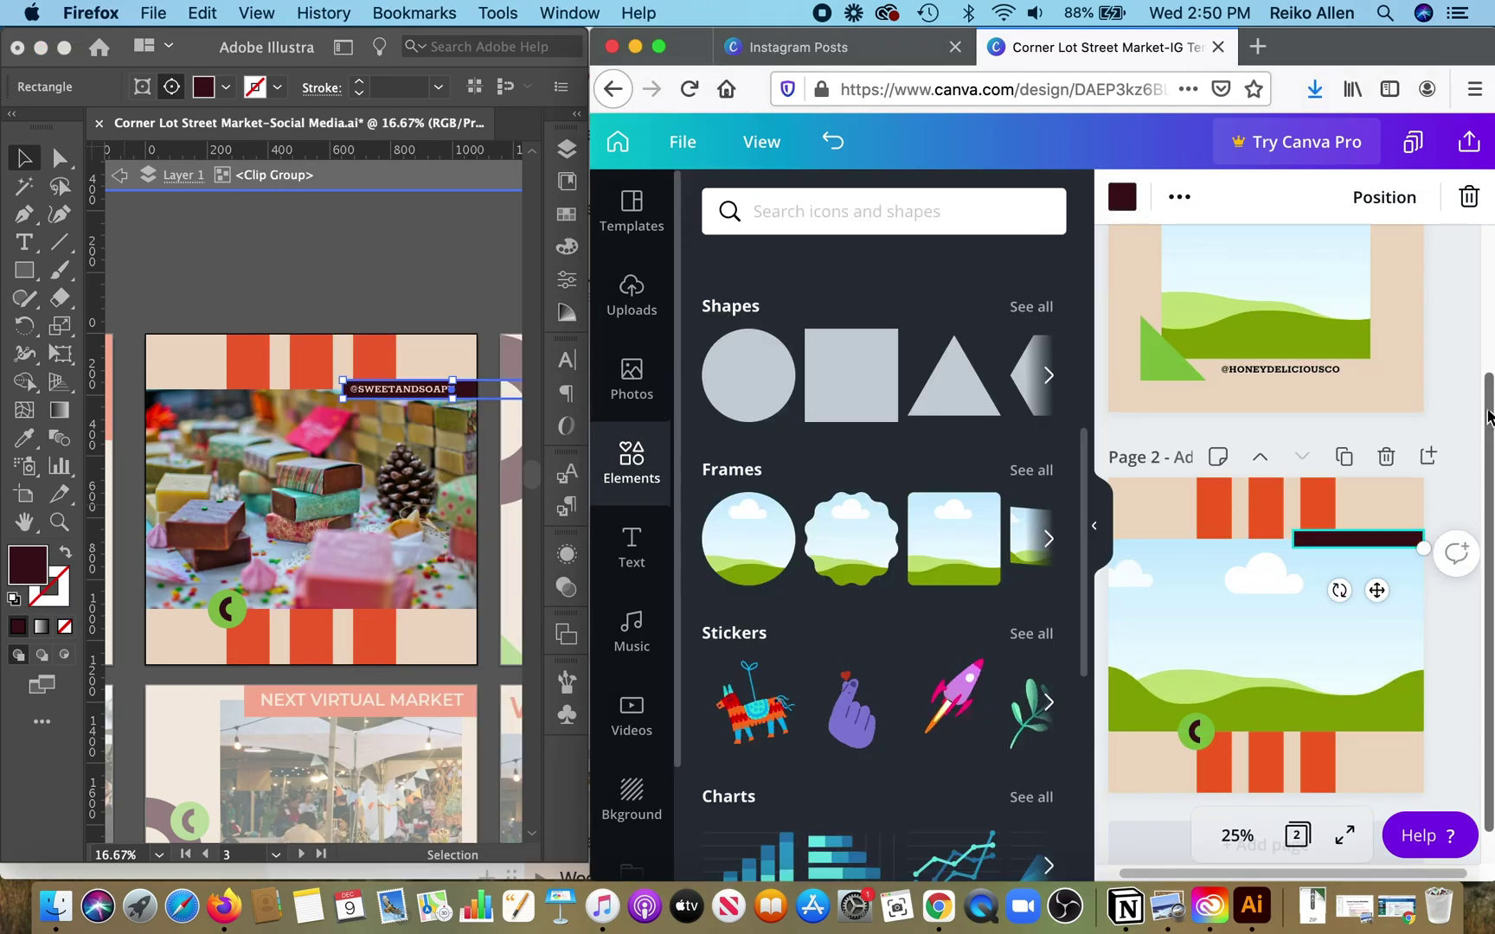
Recolour the handle, resize the page 3 frame, and place the green circle and page 4 beige triangle
{"action": "left_click", "coordinate": [1335, 197]}
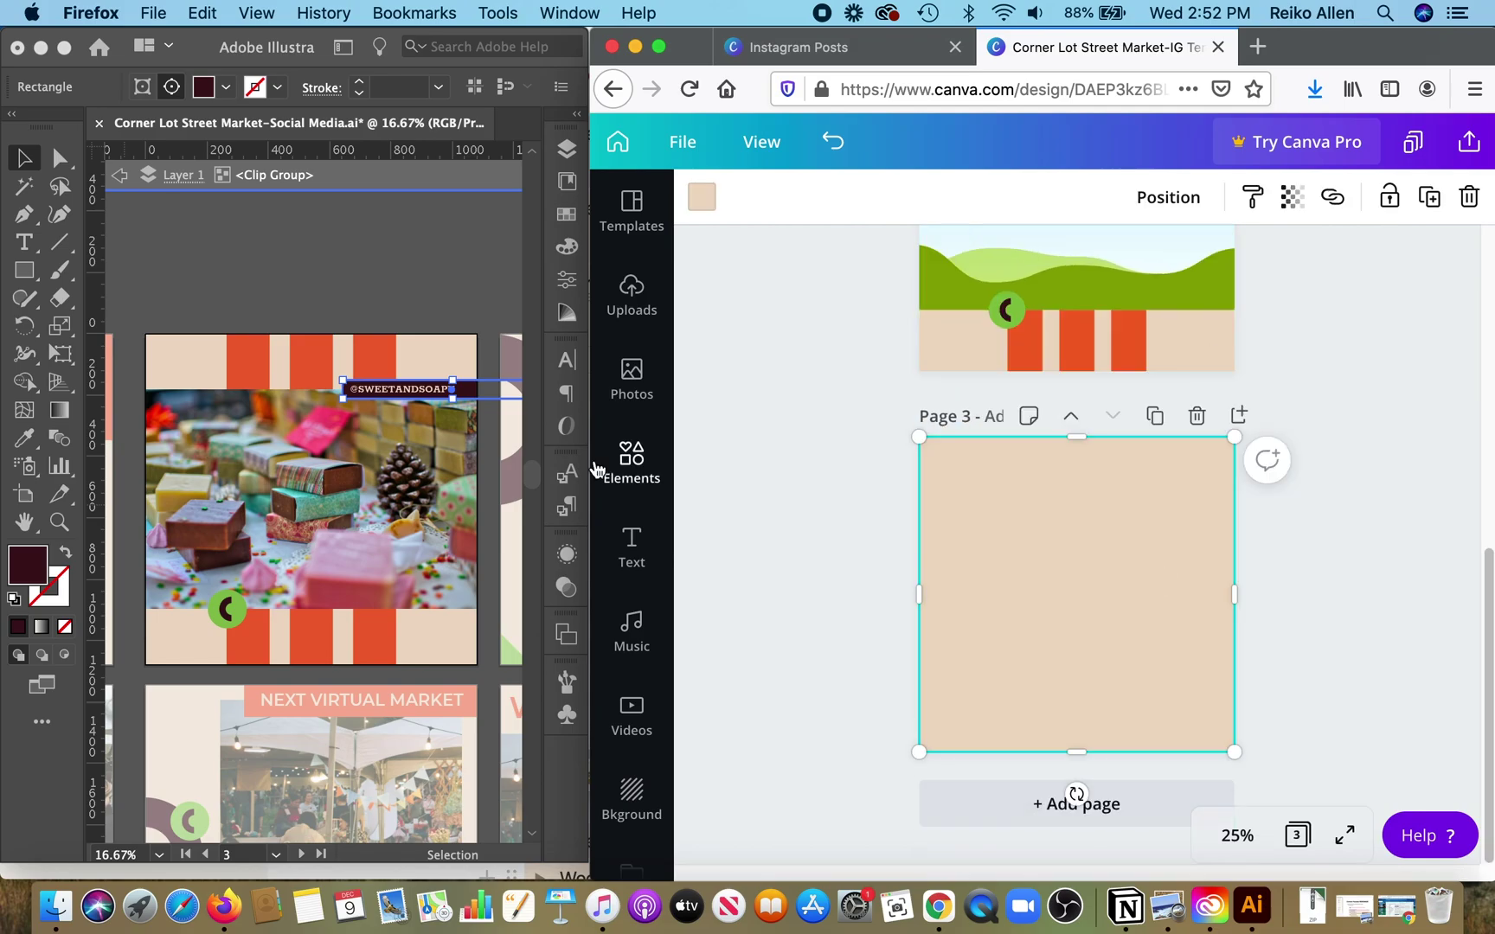
{"action": "left_click", "coordinate": [631, 294]}
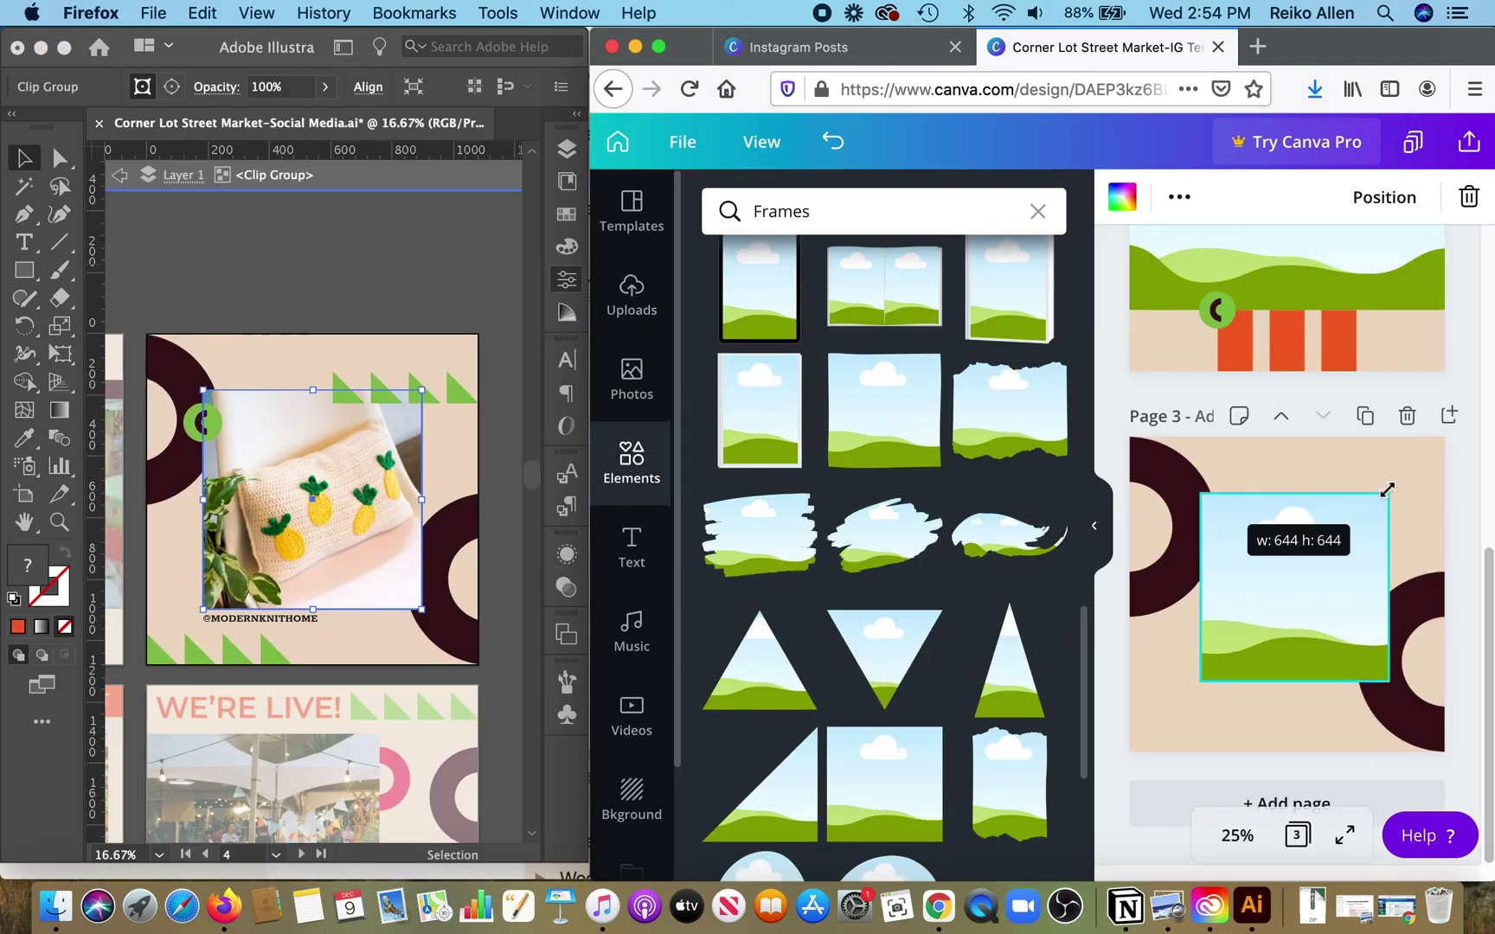
{"action": "left_click_drag", "start_coordinate": [1387, 489], "coordinate": [1401, 477]}
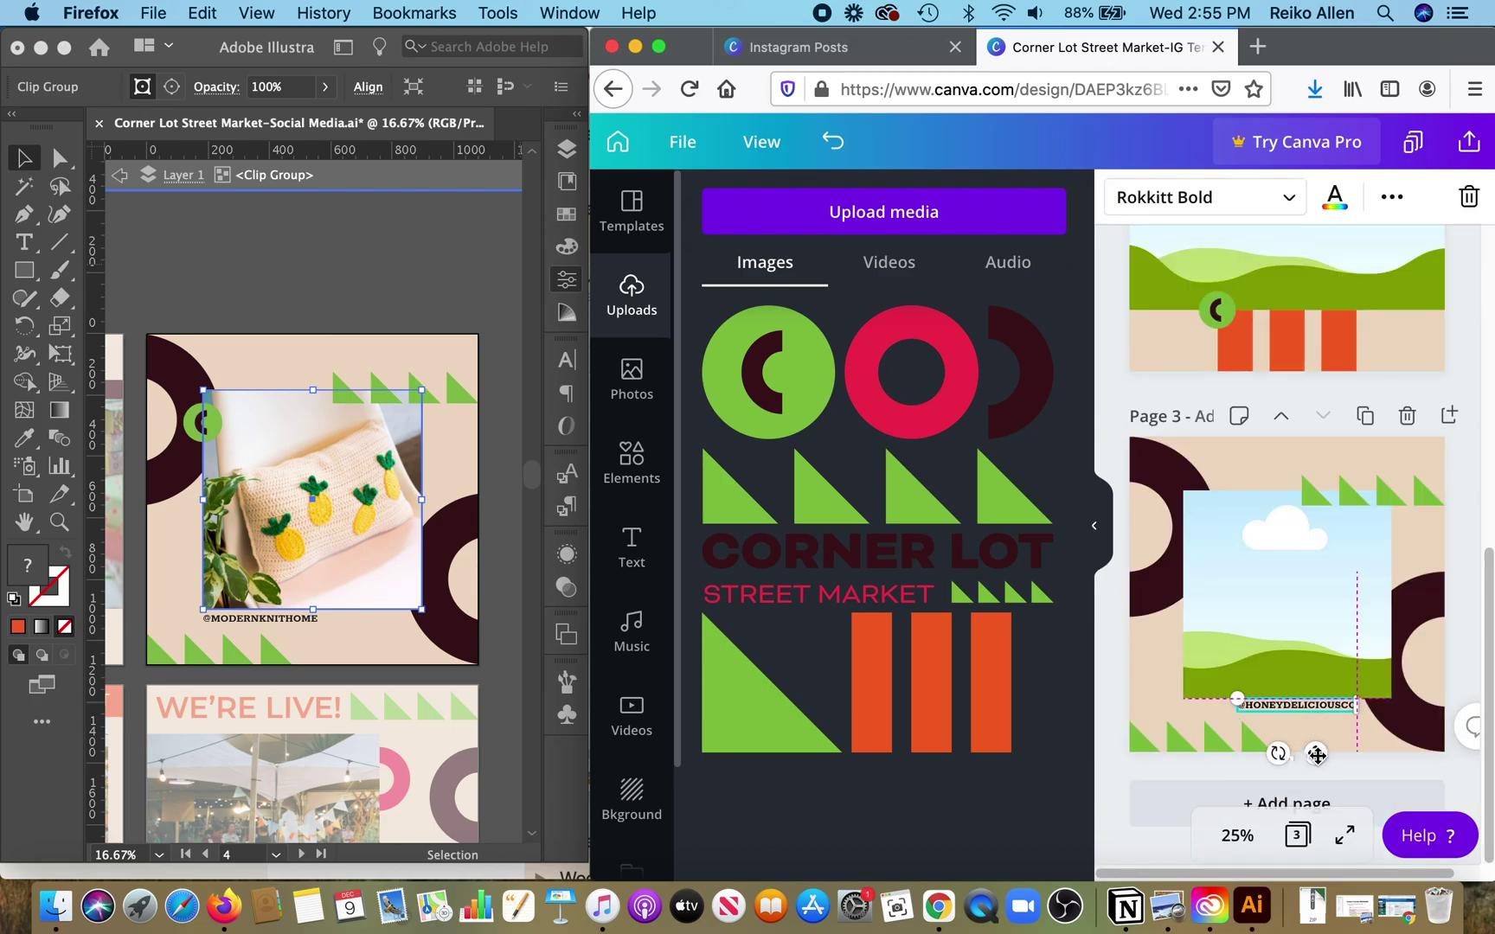
{"action": "left_click_drag", "start_coordinate": [1317, 753], "coordinate": [1229, 589]}
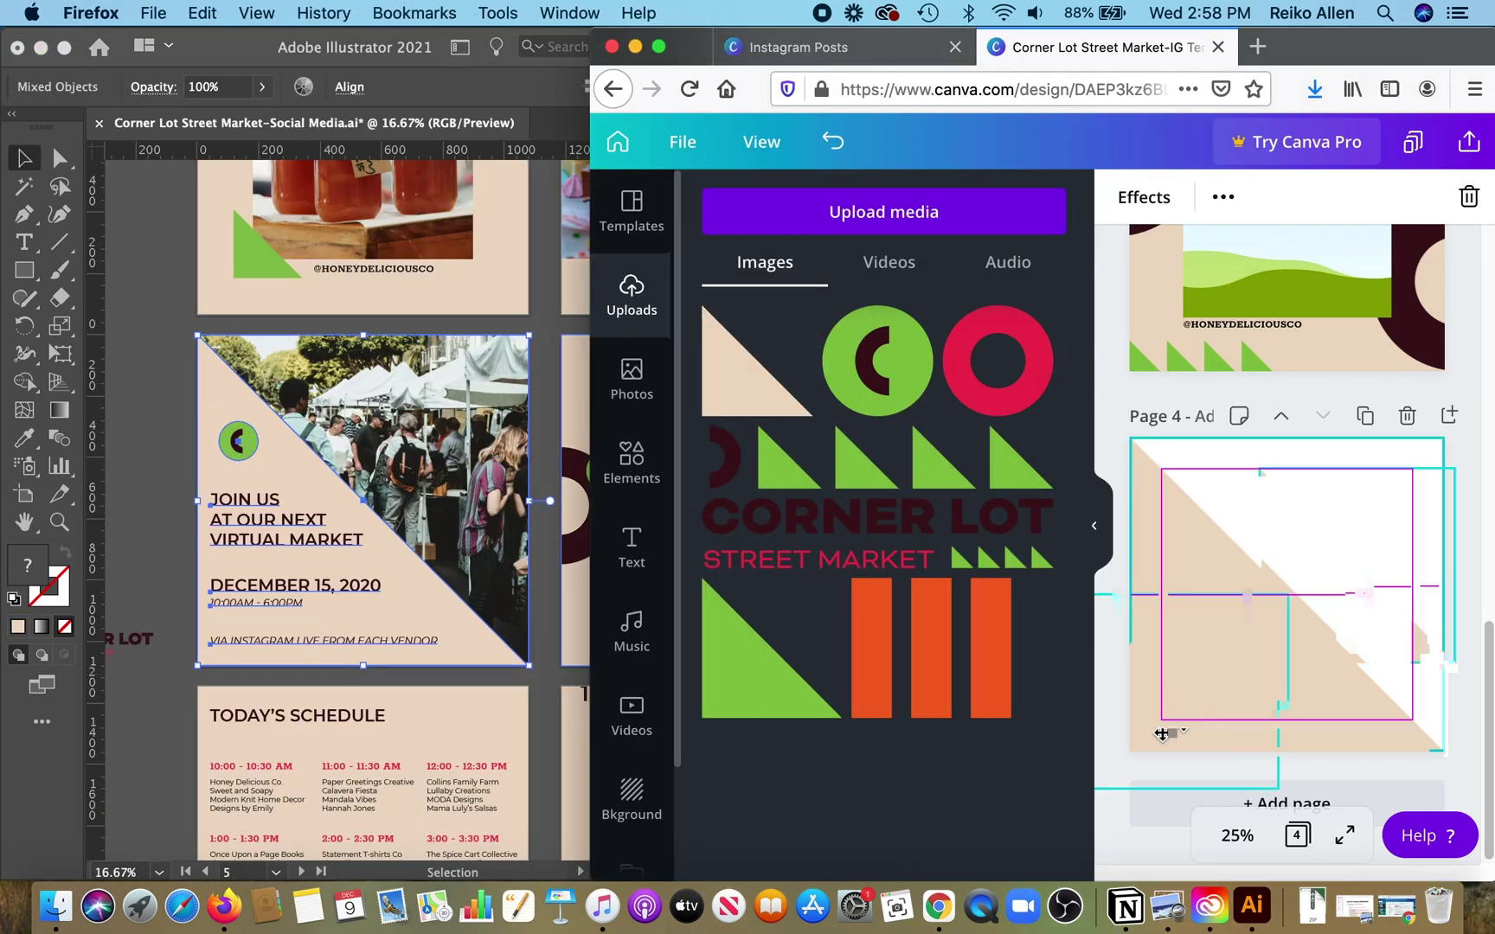
{"action": "left_click_drag", "start_coordinate": [1161, 728], "coordinate": [1154, 723]}
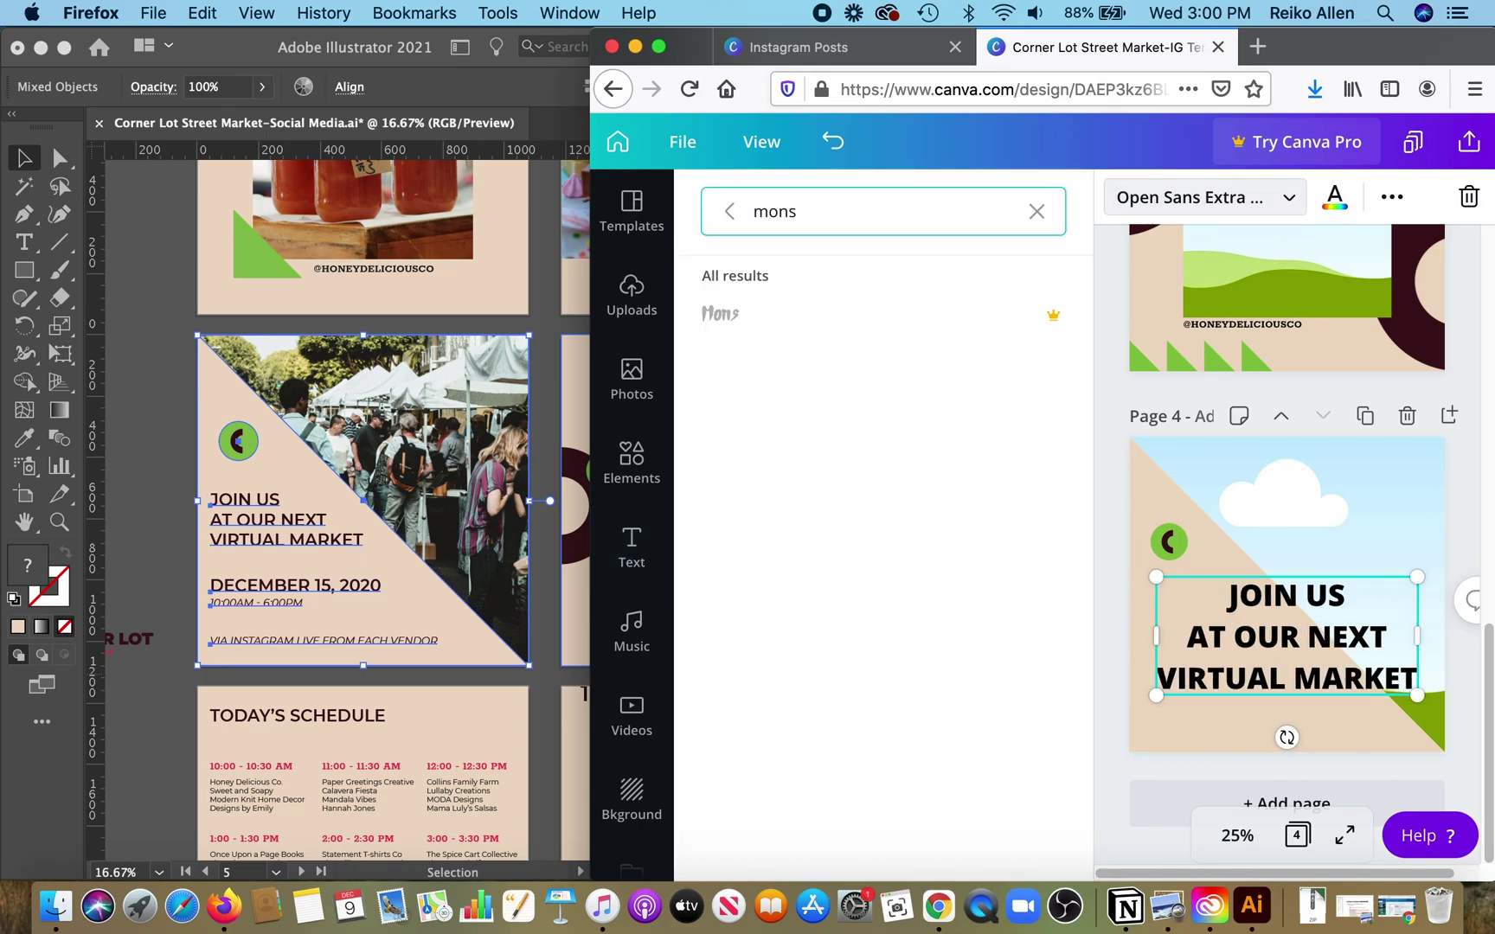
Edit the font search term to 'ont' to find Montserrat for the page 4 heading
{"action": "key", "text": "BackSpace"}
{"action": "key", "text": "BackSpace"}
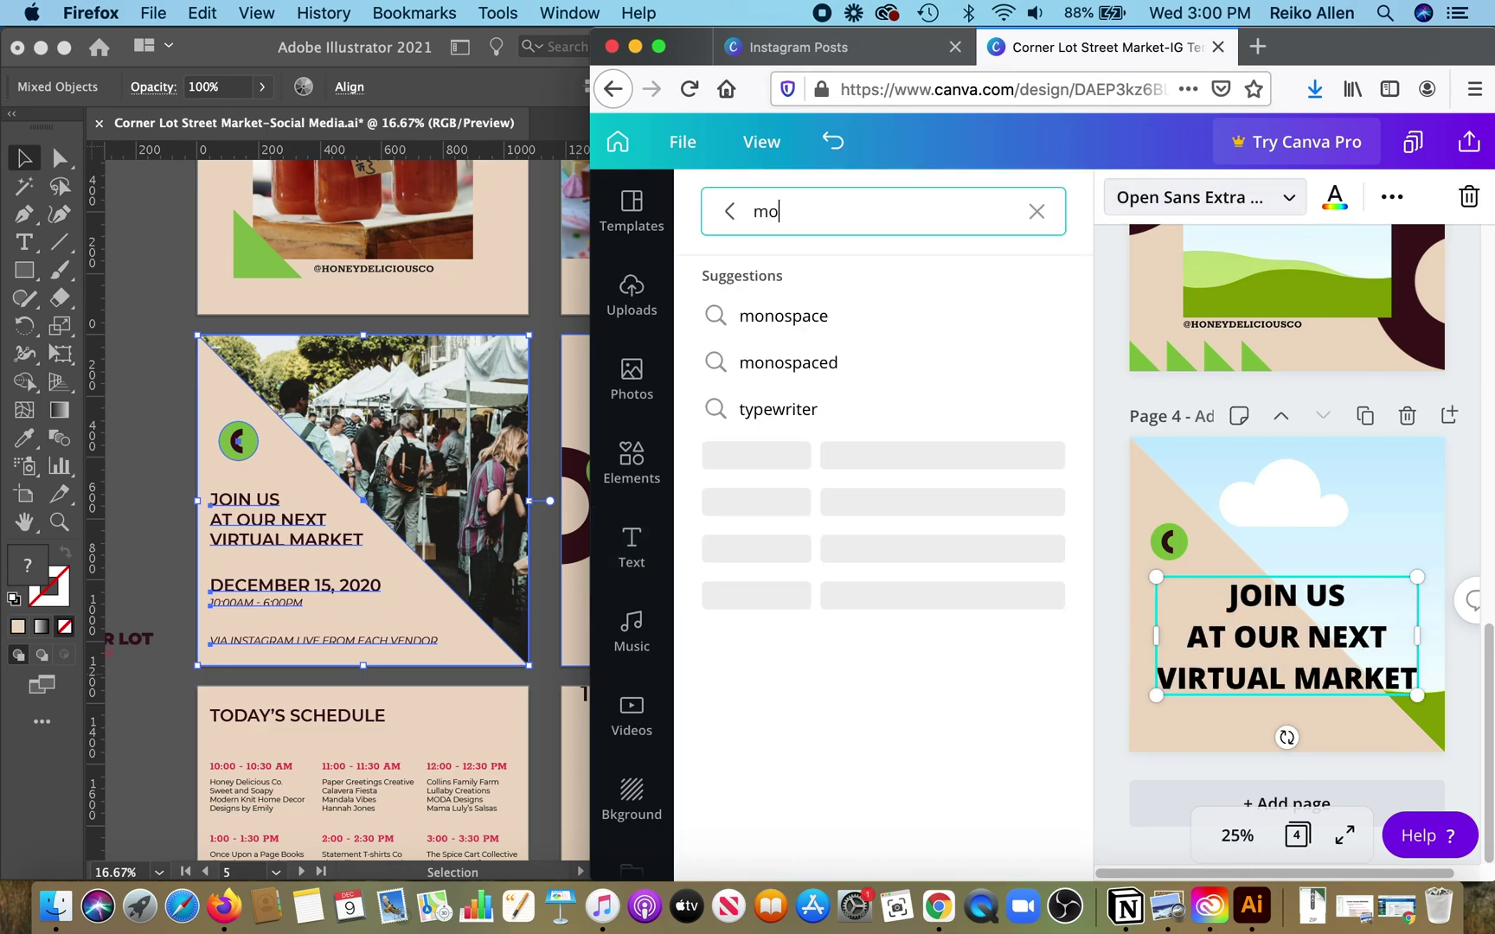
{"action": "key", "text": "BackSpace"}
{"action": "type", "text": "ont"}
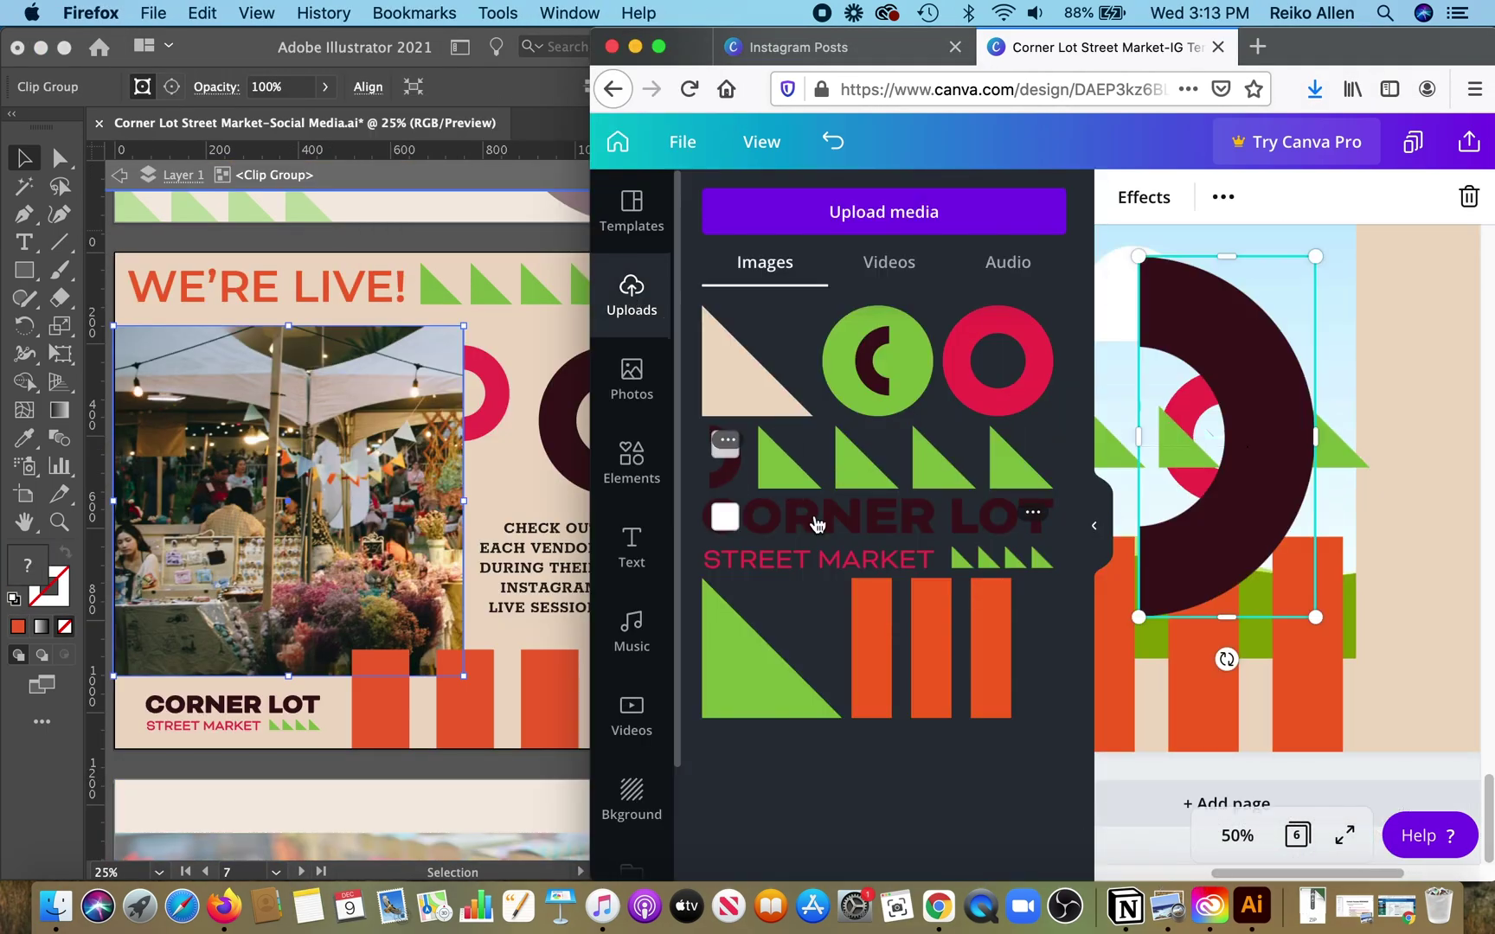
Add the dark arc graphic to page 7 and rotate it to 118°
{"action": "left_click", "coordinate": [1095, 518]}
{"action": "left_click_drag", "start_coordinate": [894, 771], "coordinate": [822, 271]}
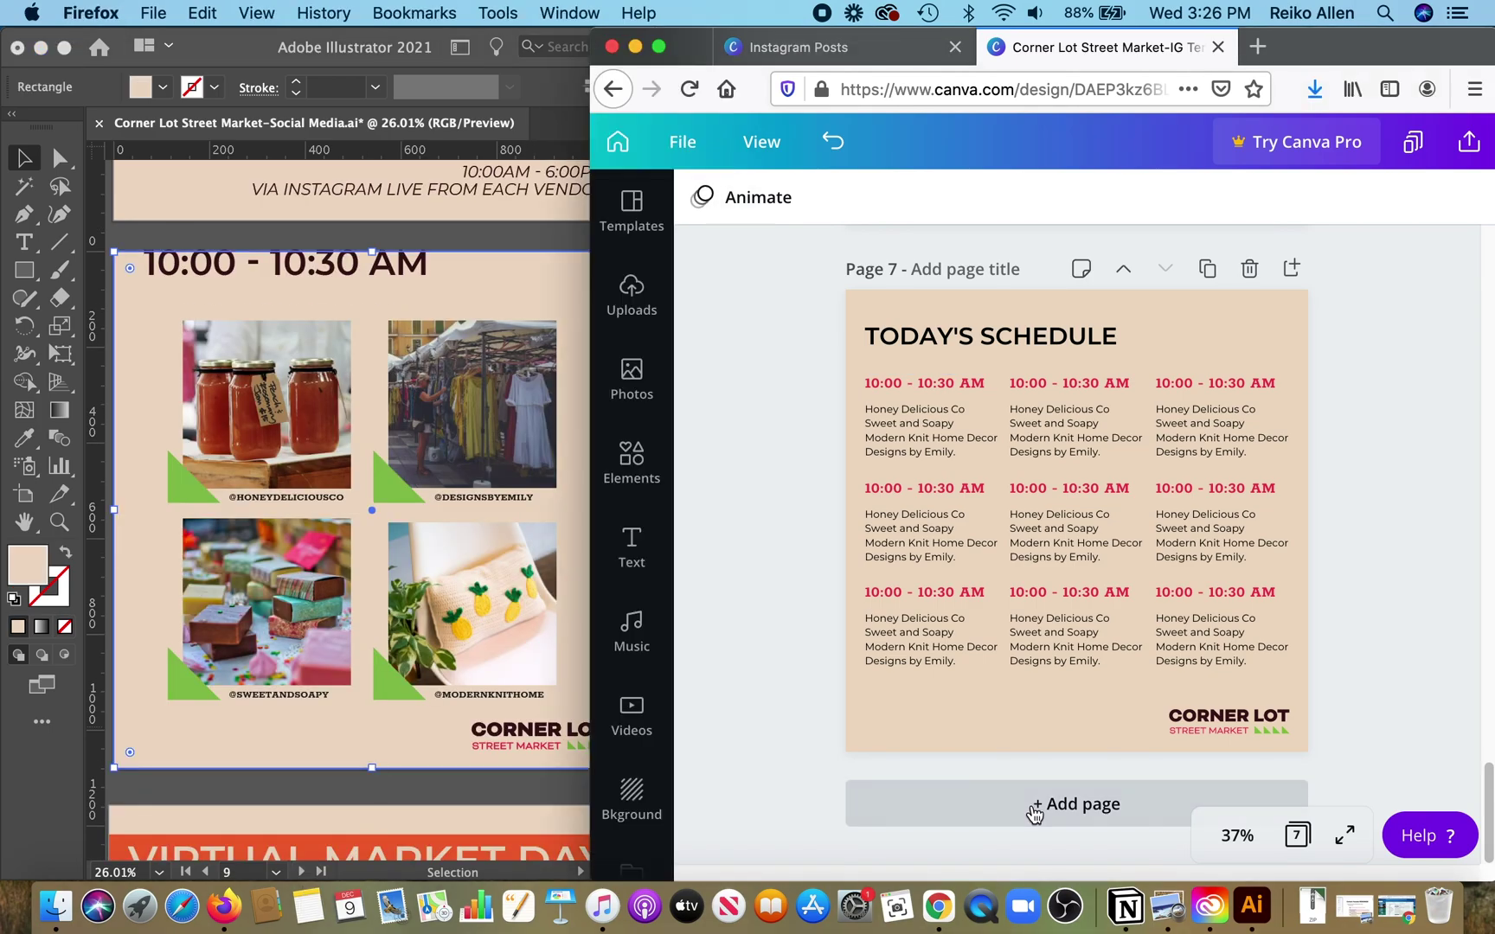
Add a new page after the schedule with a pasted text box at size 56
{"action": "left_click", "coordinate": [1035, 804]}
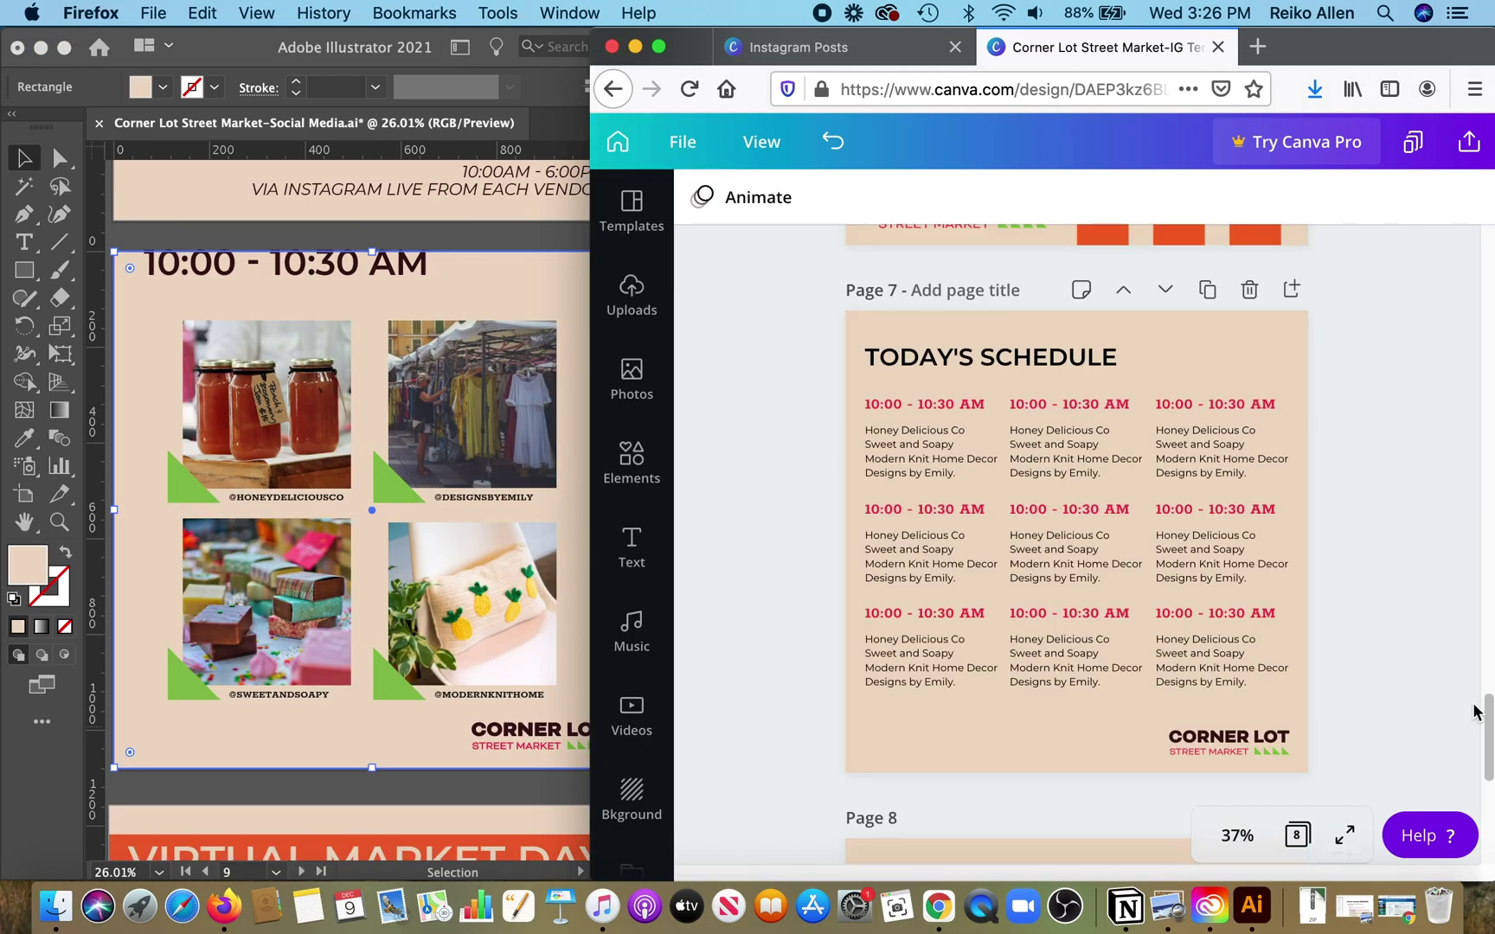
{"action": "key", "text": "ctrl+v"}
{"action": "left_click", "coordinate": [962, 197]}
{"action": "left_click", "coordinate": [924, 550]}
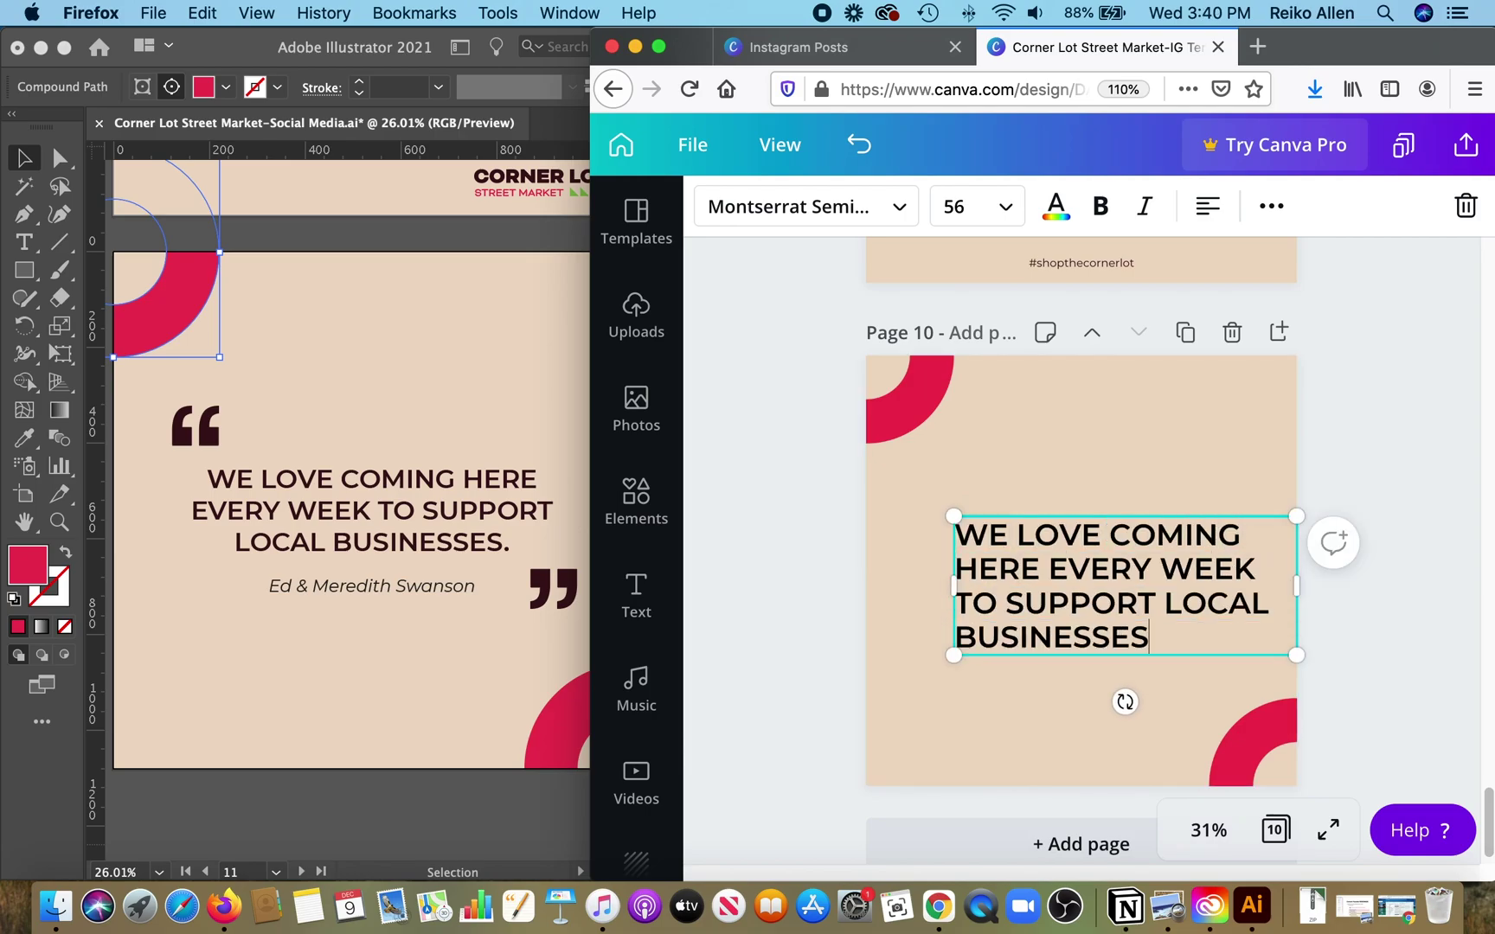
Centre the quote text and insert the opening quote mark, shrunk to sit above it
{"action": "left_click_drag", "start_coordinate": [1202, 608], "coordinate": [1116, 578]}
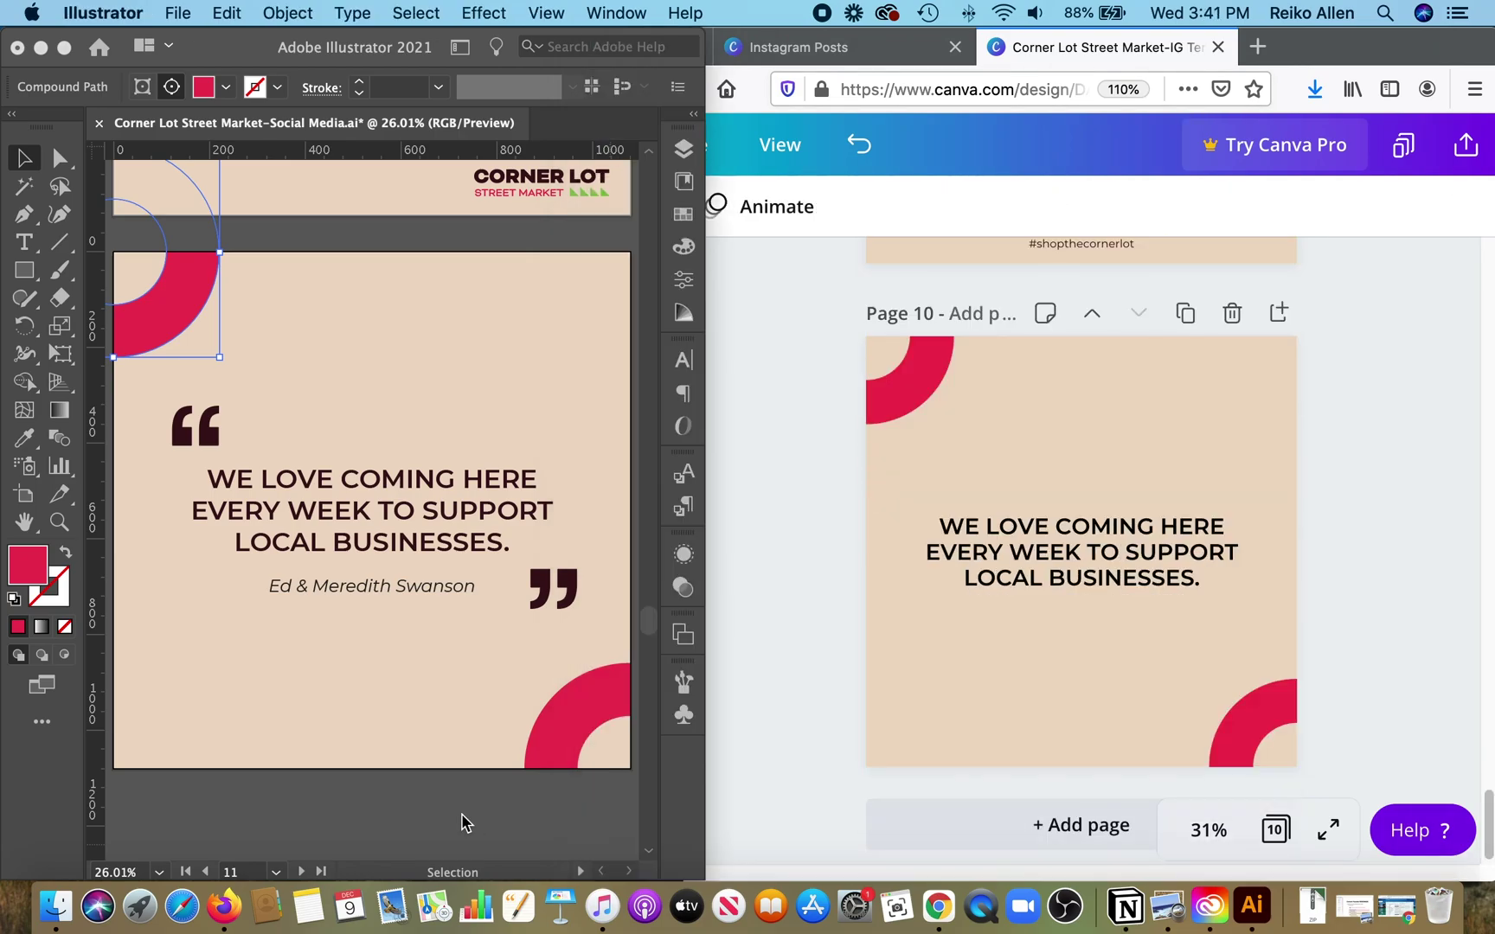
{"action": "right_click", "coordinate": [227, 781]}
{"action": "double_click", "coordinate": [574, 486]}
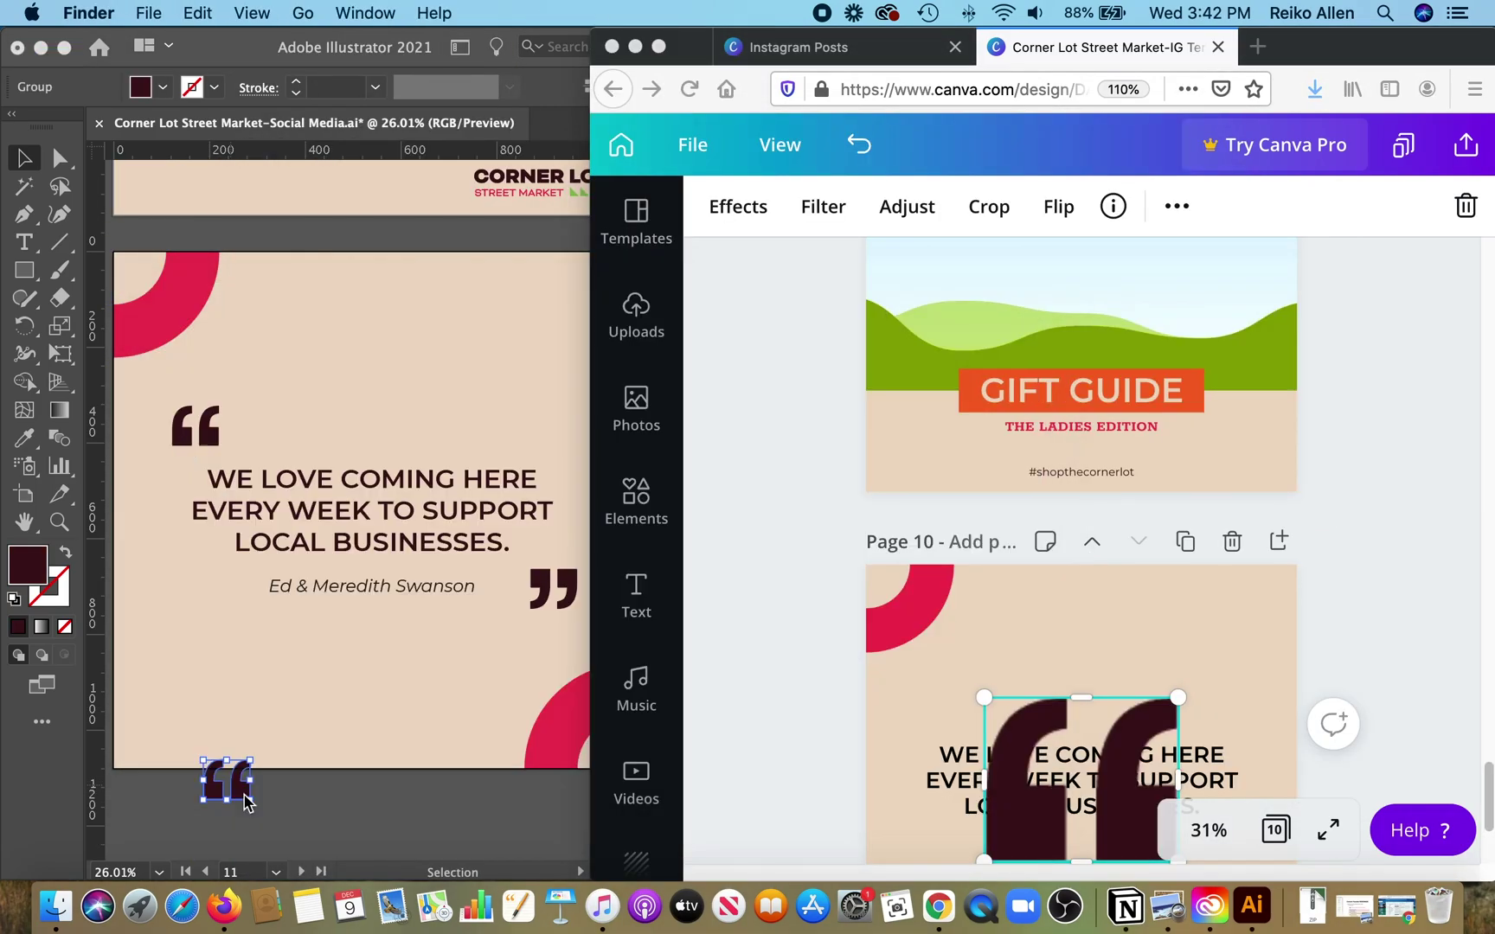
{"action": "left_click_drag", "start_coordinate": [1107, 741], "coordinate": [867, 601]}
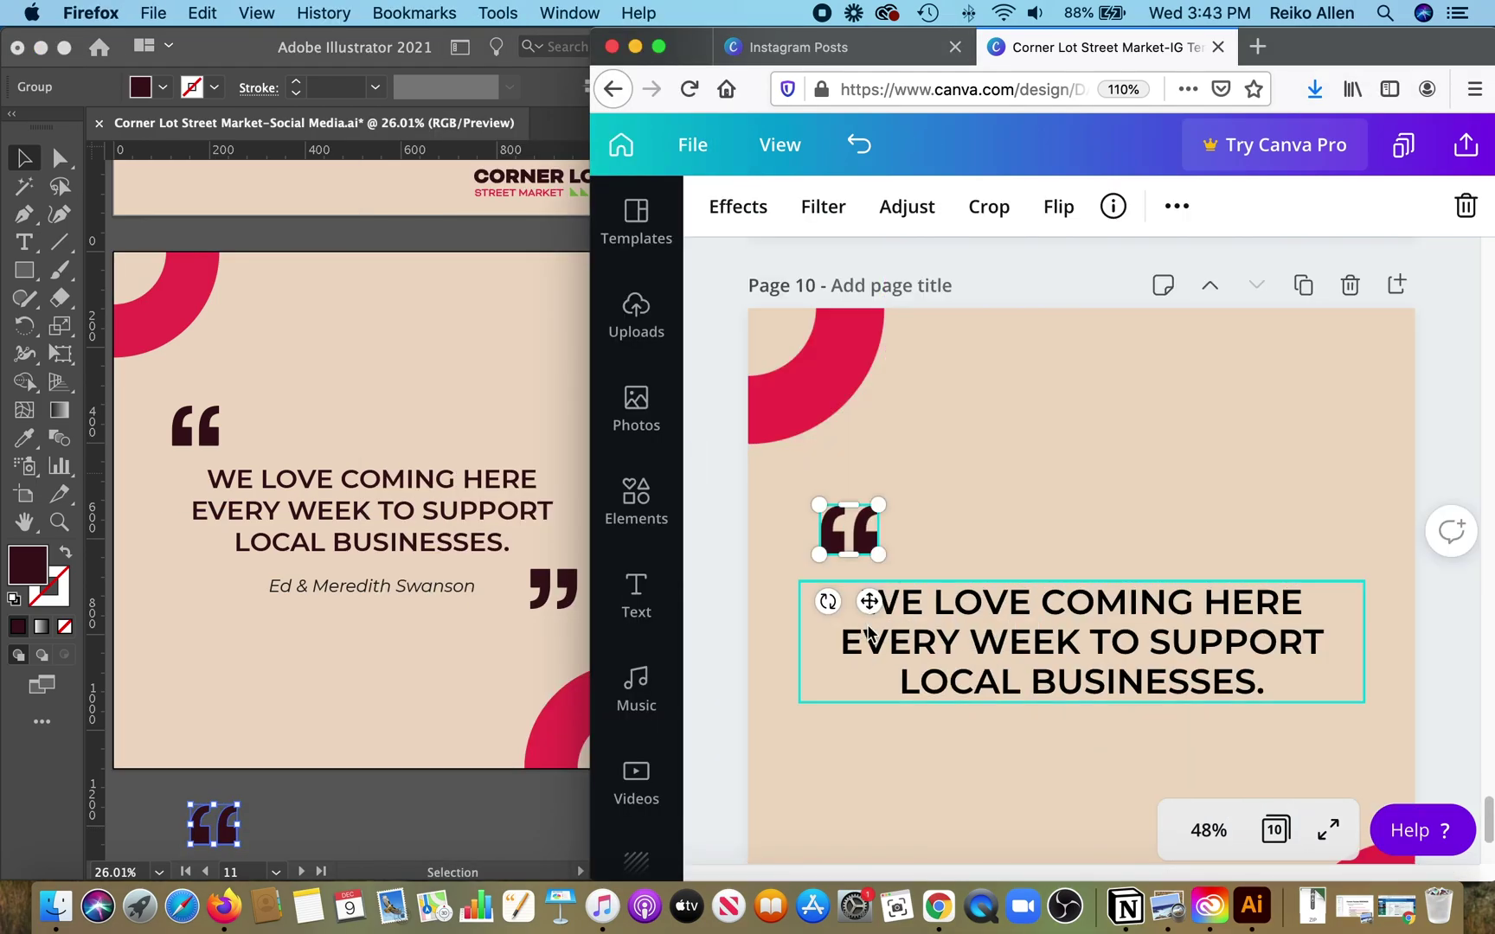
Paste the closing quote mark and position both marks around the quote
{"action": "scroll", "coordinate": [1081, 519], "scroll_direction": "down", "scroll_amount": 3}
{"action": "key", "text": "cmd+v"}
{"action": "left_click_drag", "start_coordinate": [1075, 415], "coordinate": [1354, 618]}
{"action": "left_click", "coordinate": [1115, 618]}
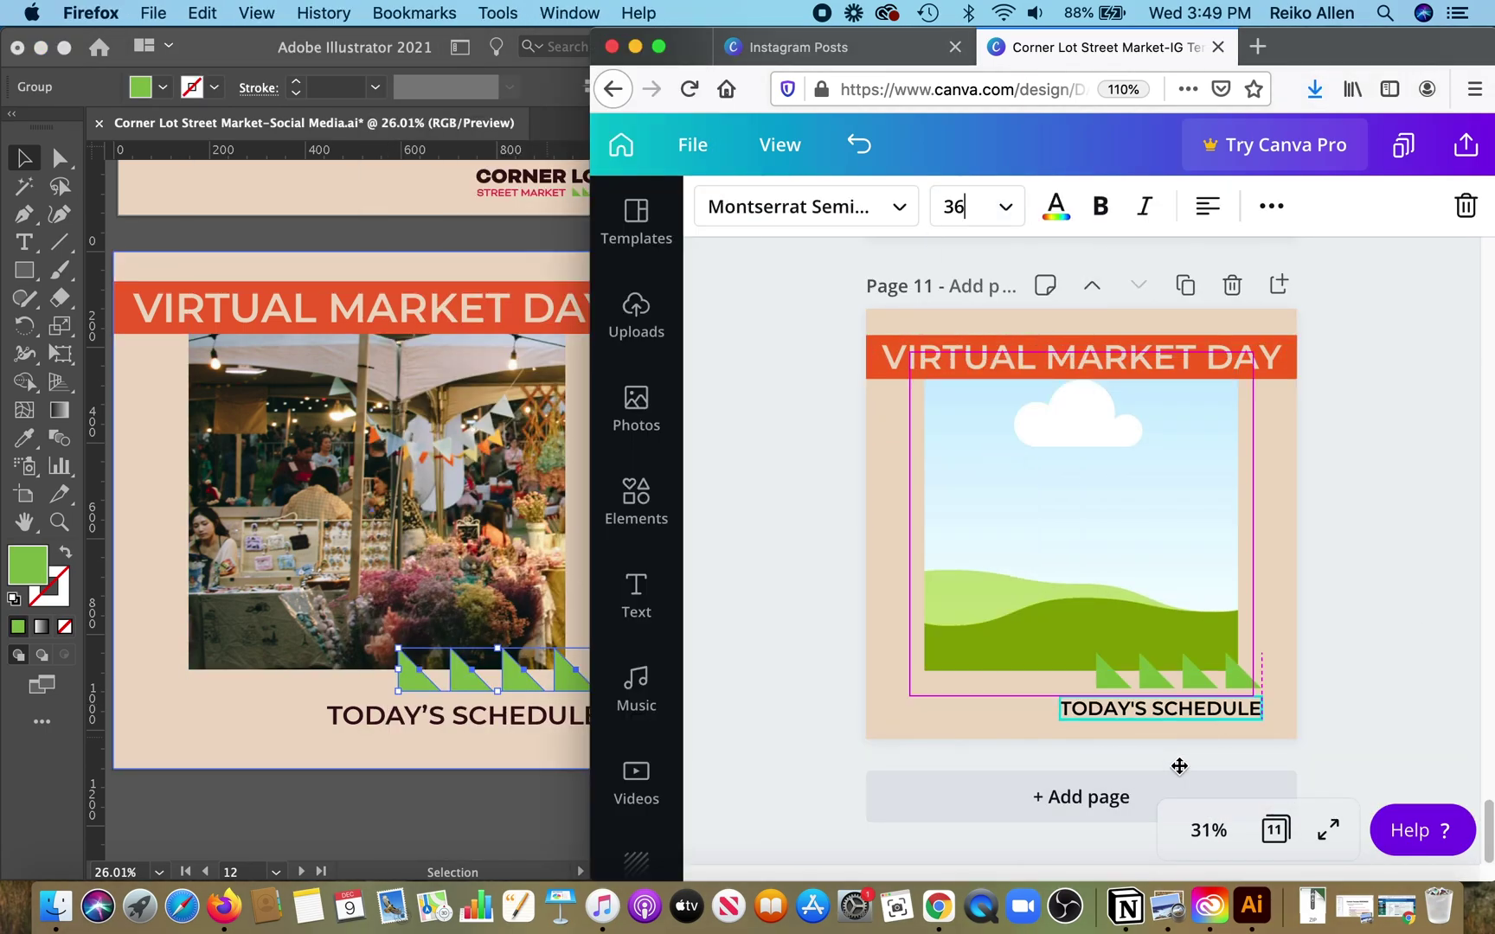
Compare with the Illustrator BYOB artboard and select the bottom-left and top-right green triangles
{"action": "left_click", "coordinate": [1412, 653]}
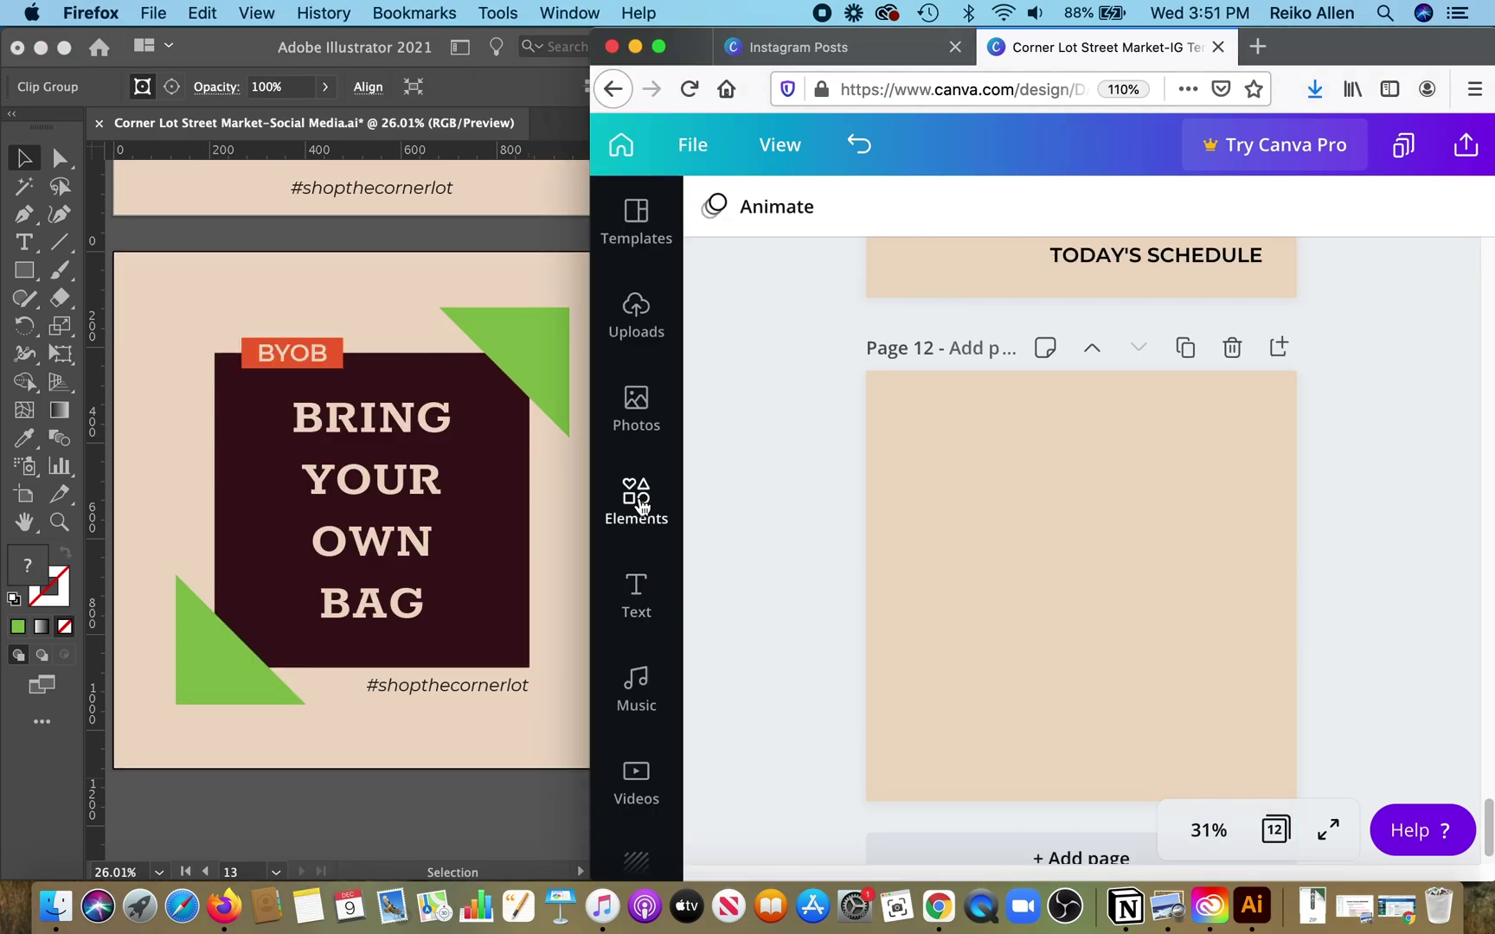
{"action": "left_click", "coordinate": [636, 502]}
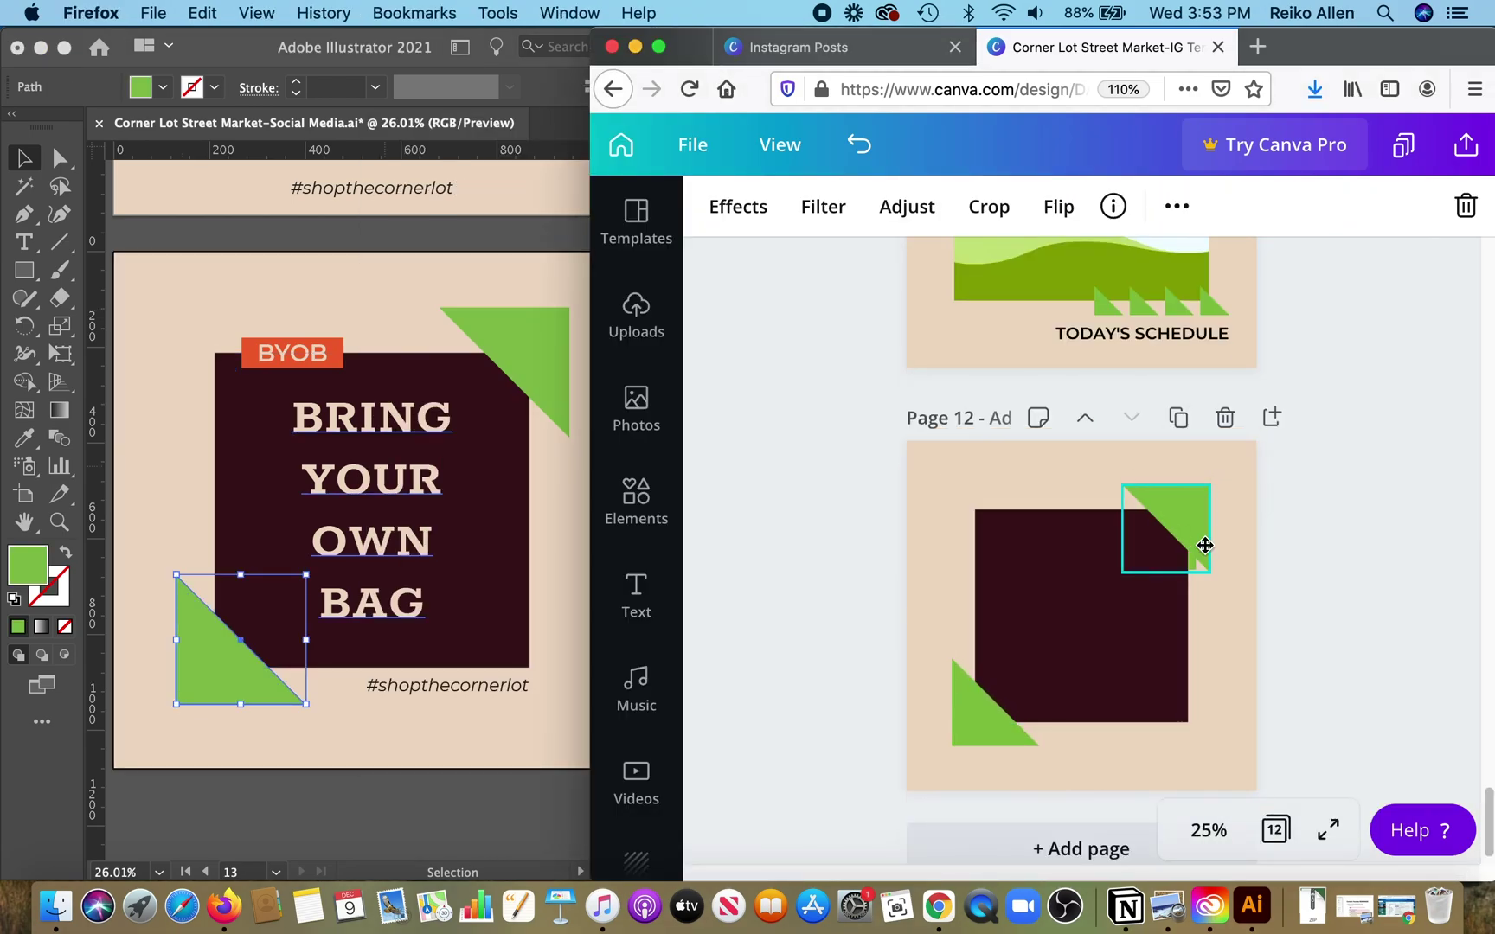
{"action": "left_click", "coordinate": [1008, 725]}
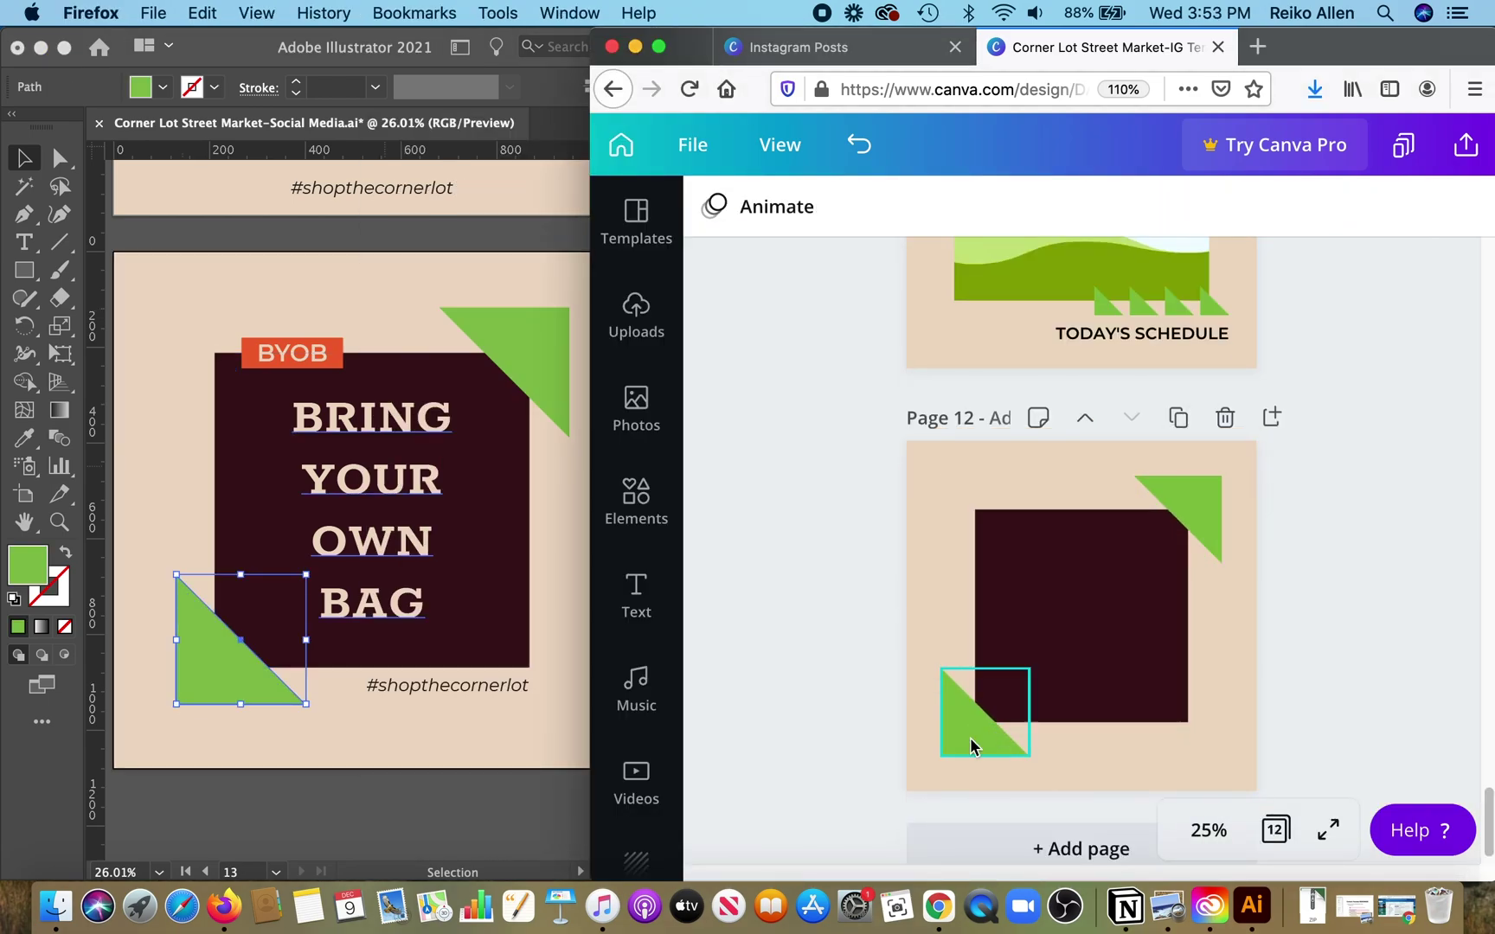
{"action": "scroll", "coordinate": [1008, 725], "scroll_direction": "up", "scroll_amount": 5}
{"action": "left_click", "coordinate": [1314, 299]}
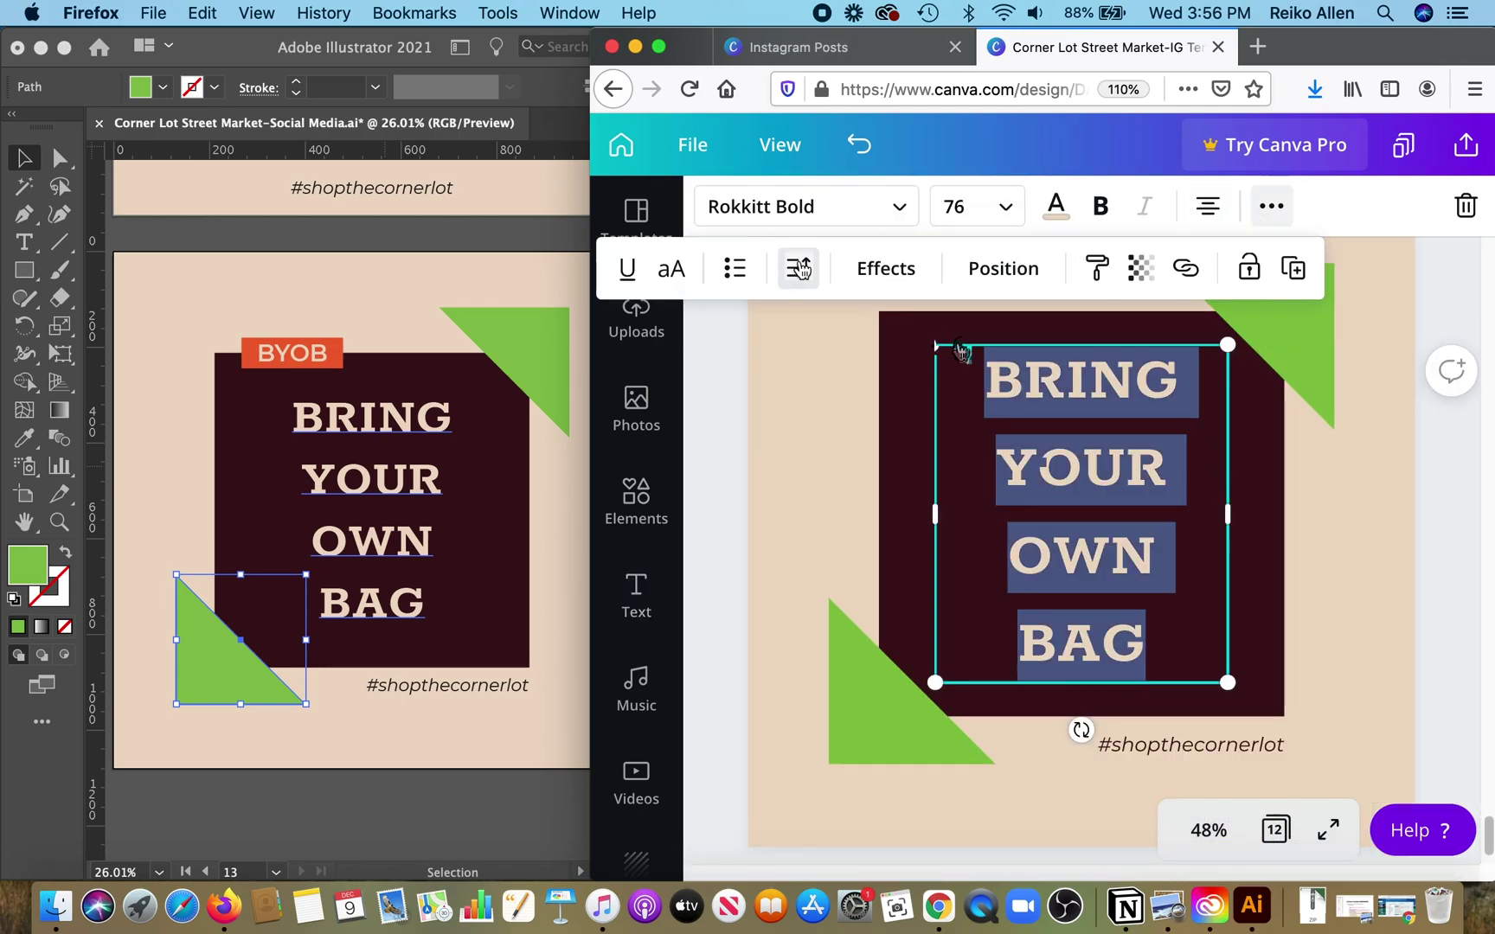
Adjust the letter spacing of the BYOB page text
{"action": "left_click", "coordinate": [799, 268]}
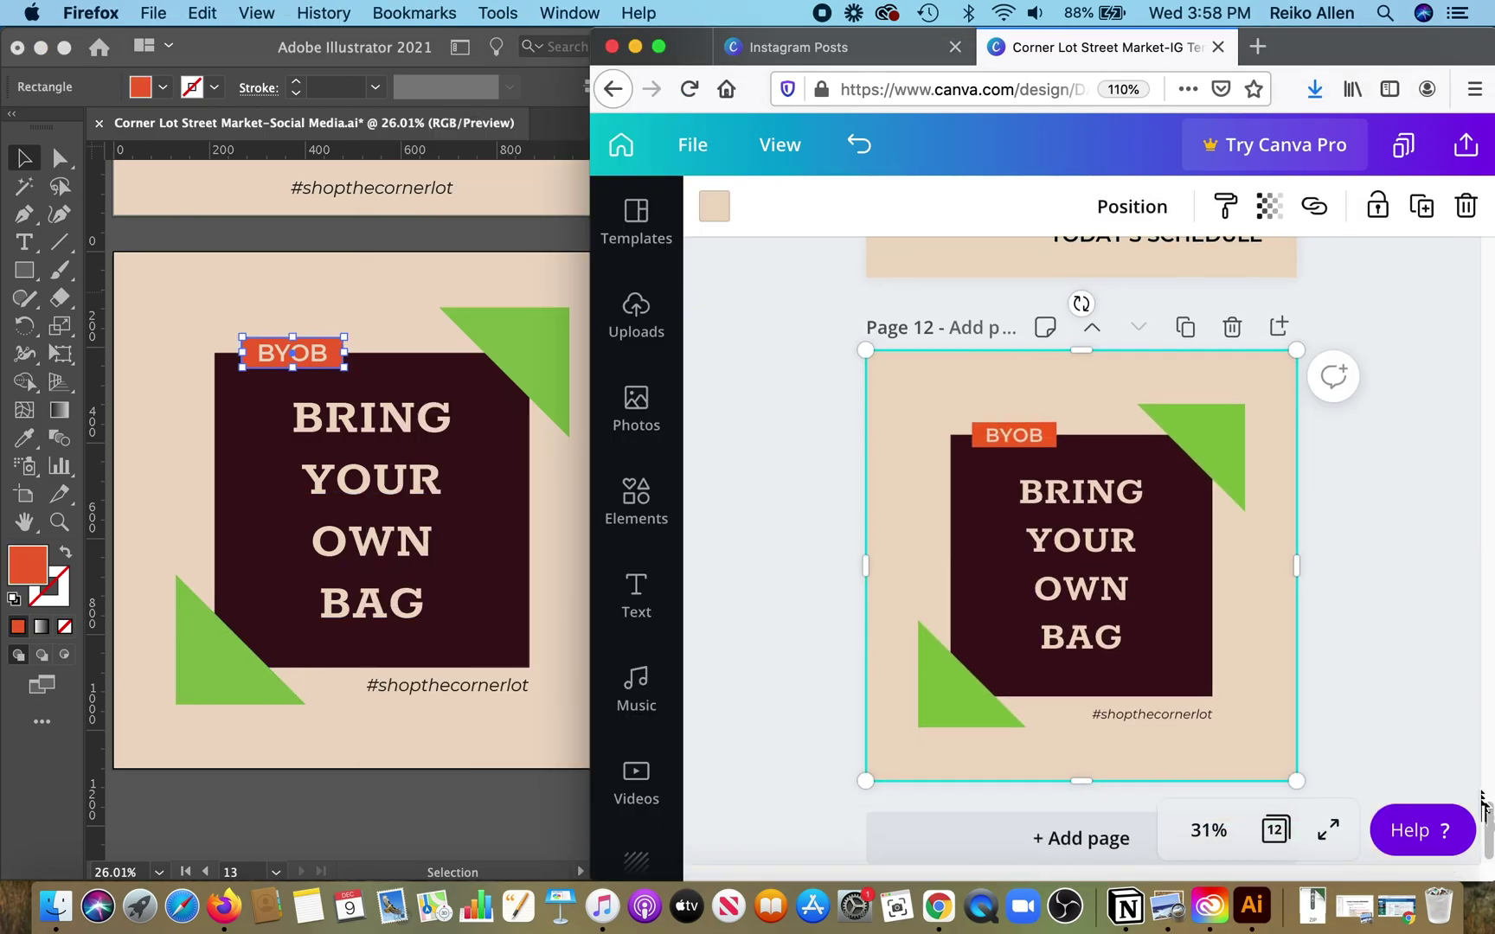
{"action": "scroll", "coordinate": [1490, 781], "scroll_direction": "up", "scroll_amount": 5}
{"action": "left_click_drag", "start_coordinate": [1490, 782], "coordinate": [1486, 688]}
Make the #shopthecornerlot hashtag italic
{"action": "left_click", "coordinate": [1393, 632]}
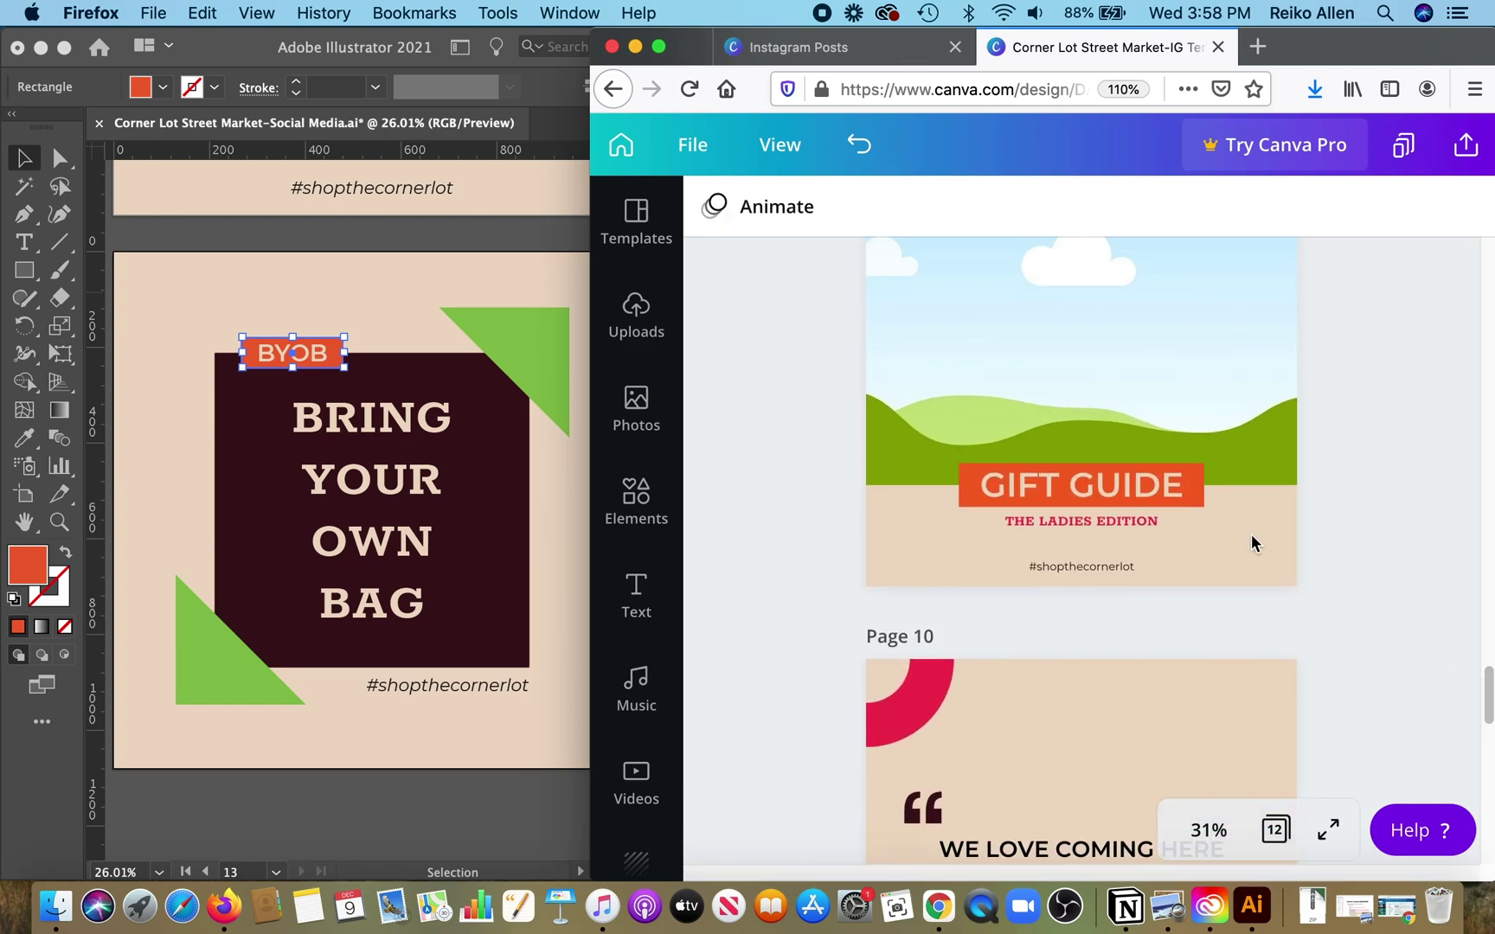
{"action": "left_click", "coordinate": [1122, 571]}
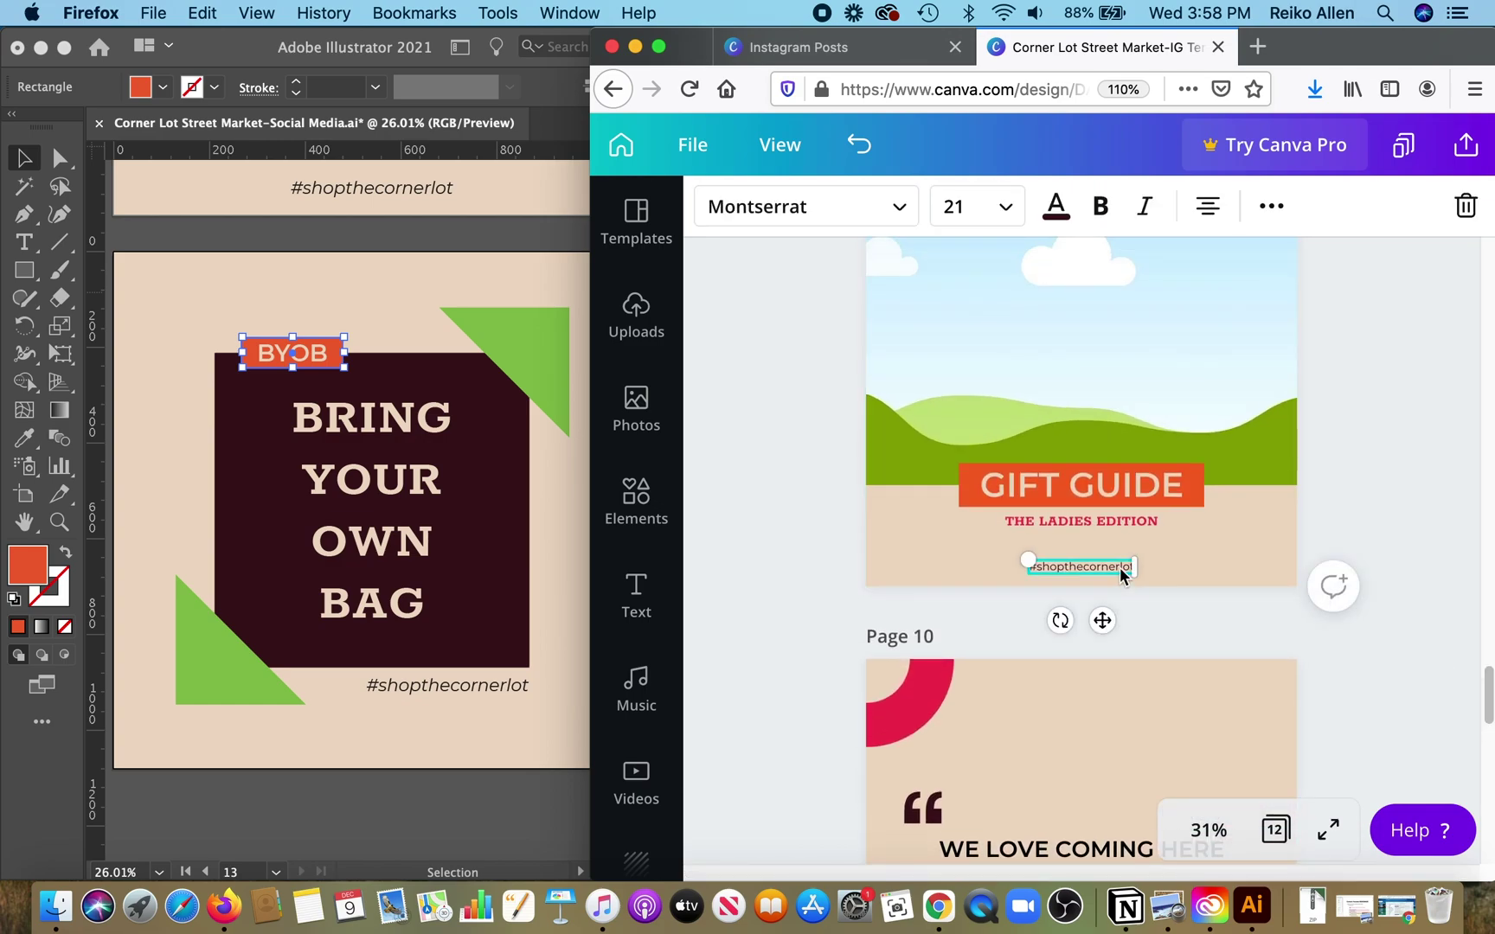
{"action": "left_click", "coordinate": [1144, 208]}
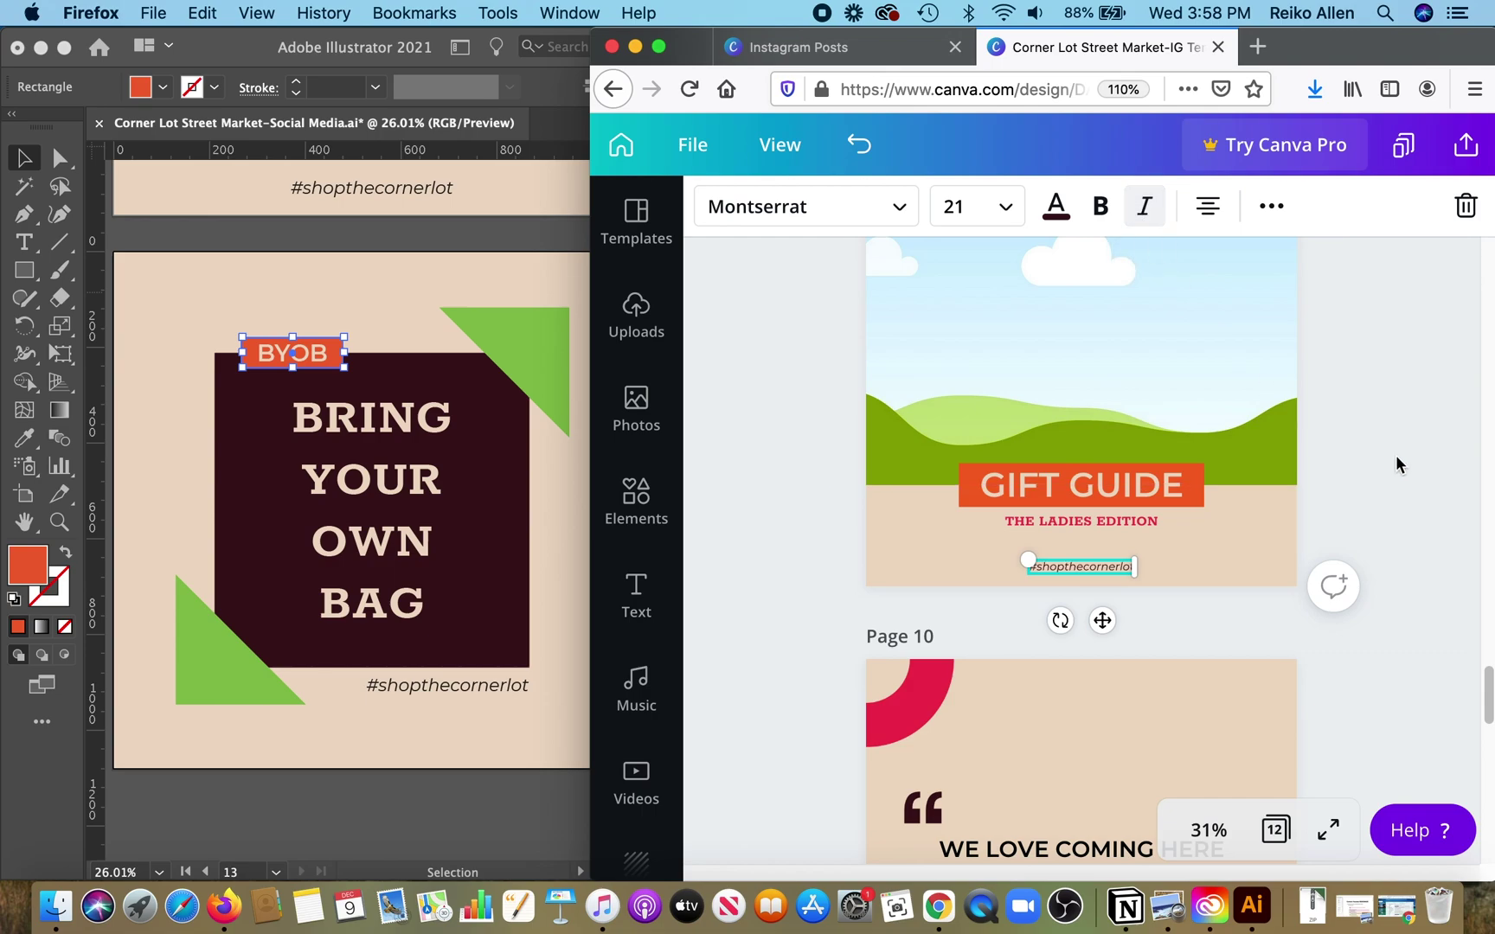
{"action": "left_click", "coordinate": [1395, 485]}
Check the Canva pages against the Illustrator design
{"action": "left_click_drag", "start_coordinate": [1483, 692], "coordinate": [1482, 588]}
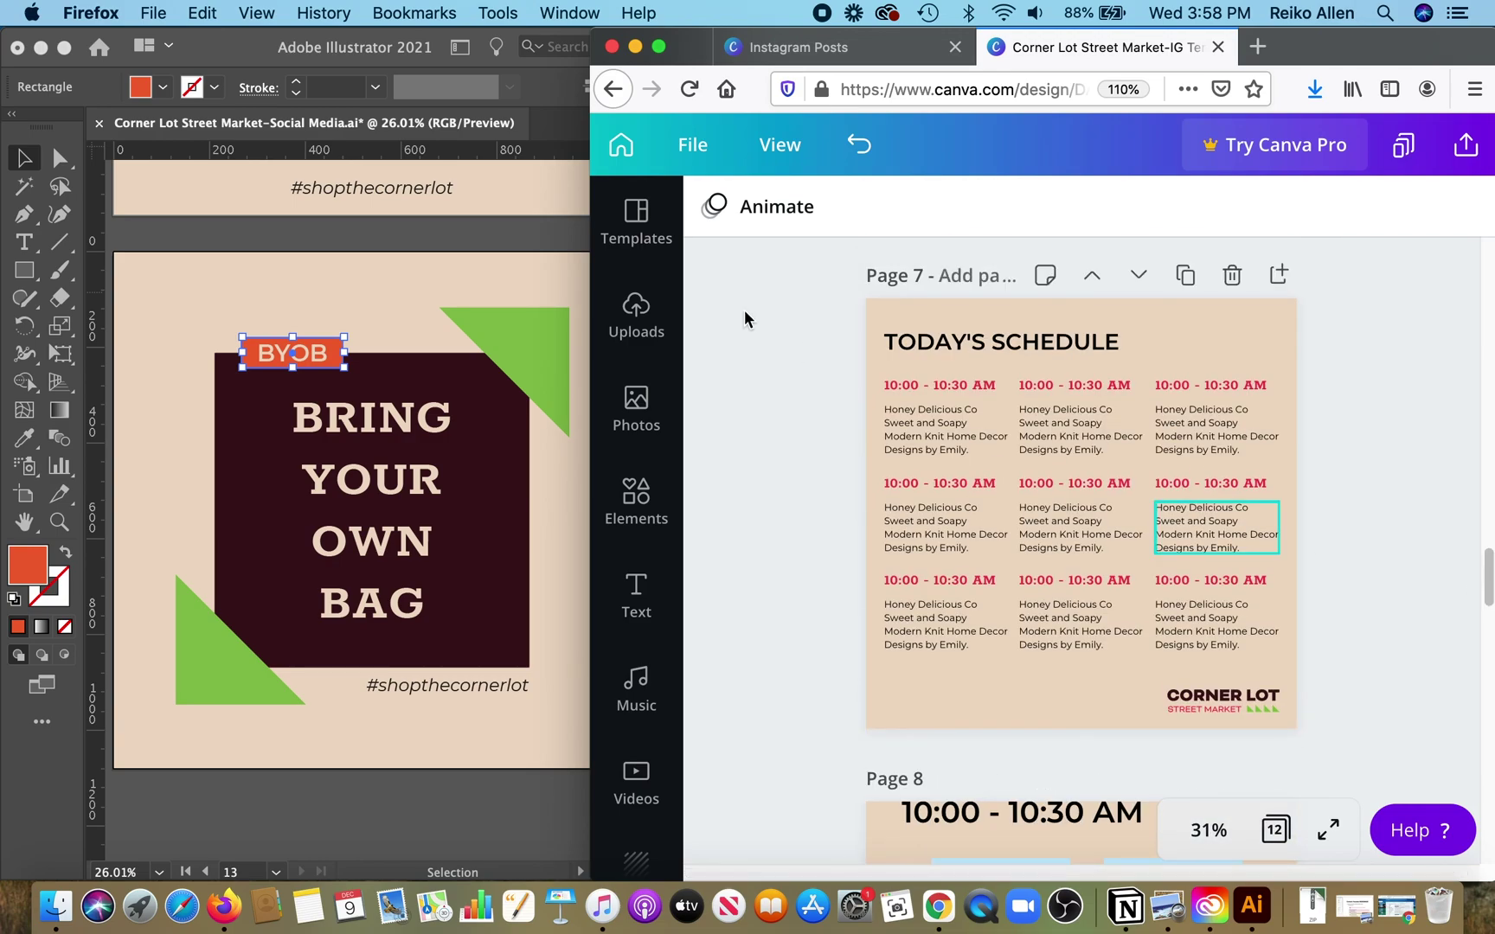
{"action": "left_click", "coordinate": [496, 255]}
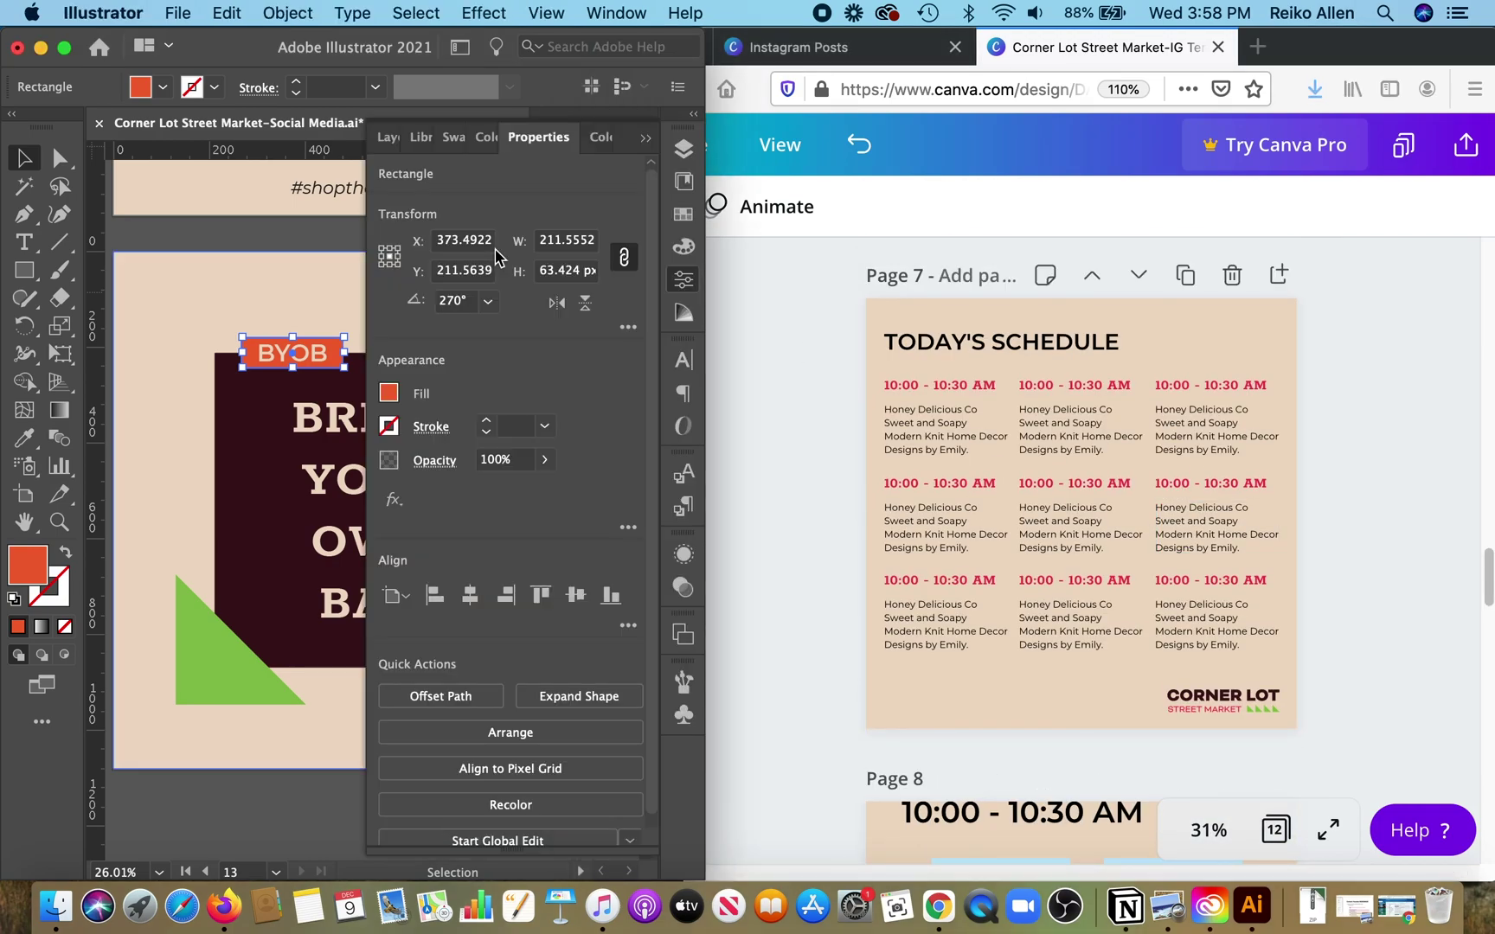
{"action": "left_click", "coordinate": [1488, 578]}
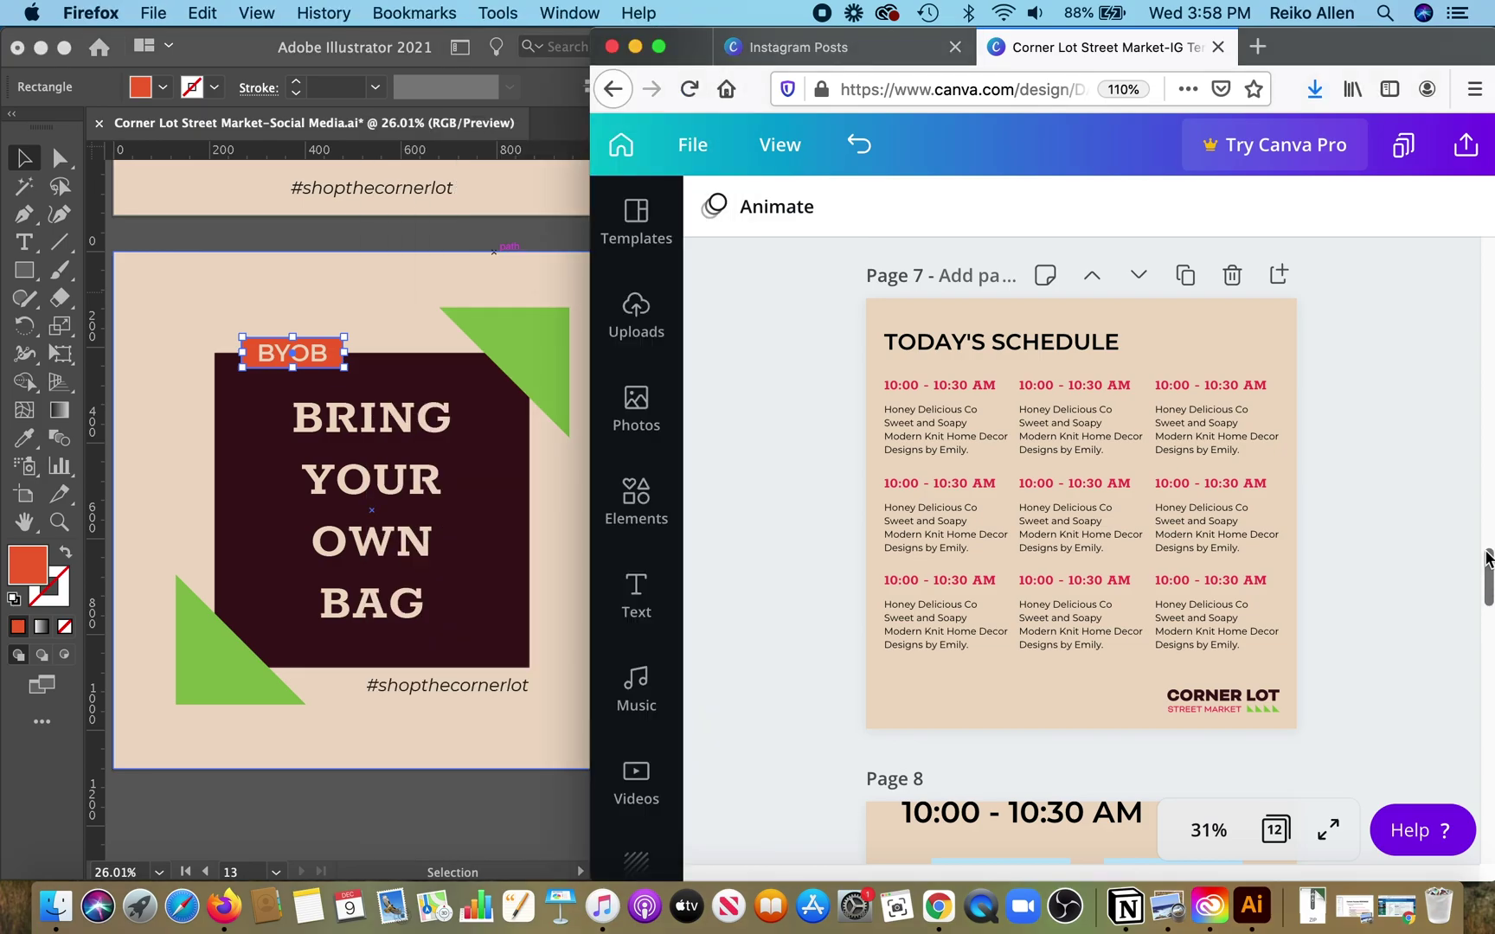
{"action": "left_click_drag", "start_coordinate": [1488, 578], "coordinate": [1482, 843]}
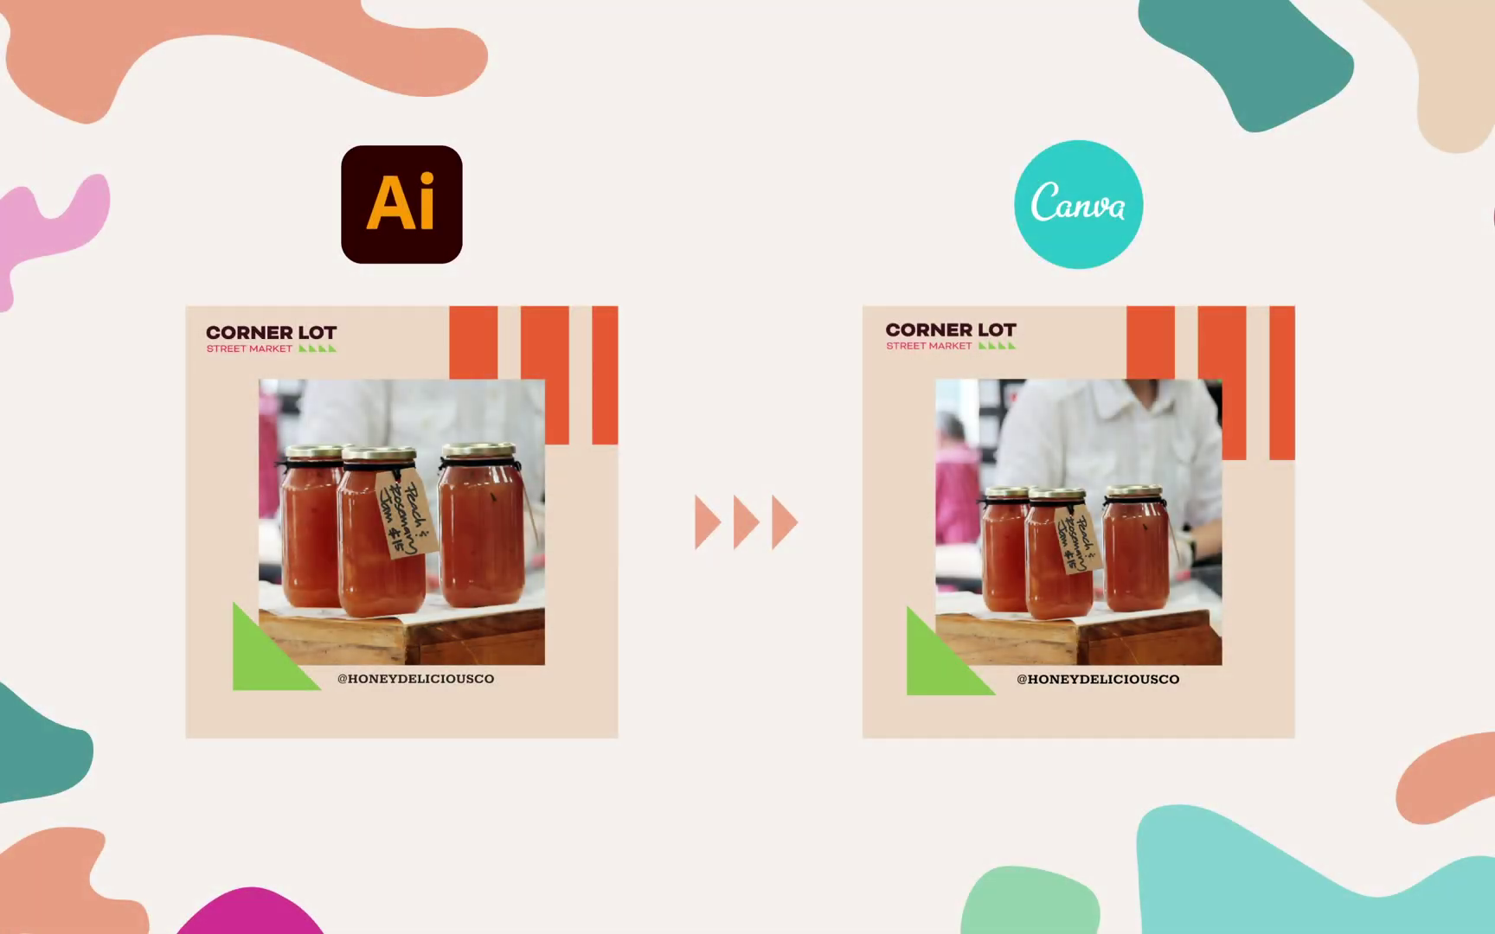